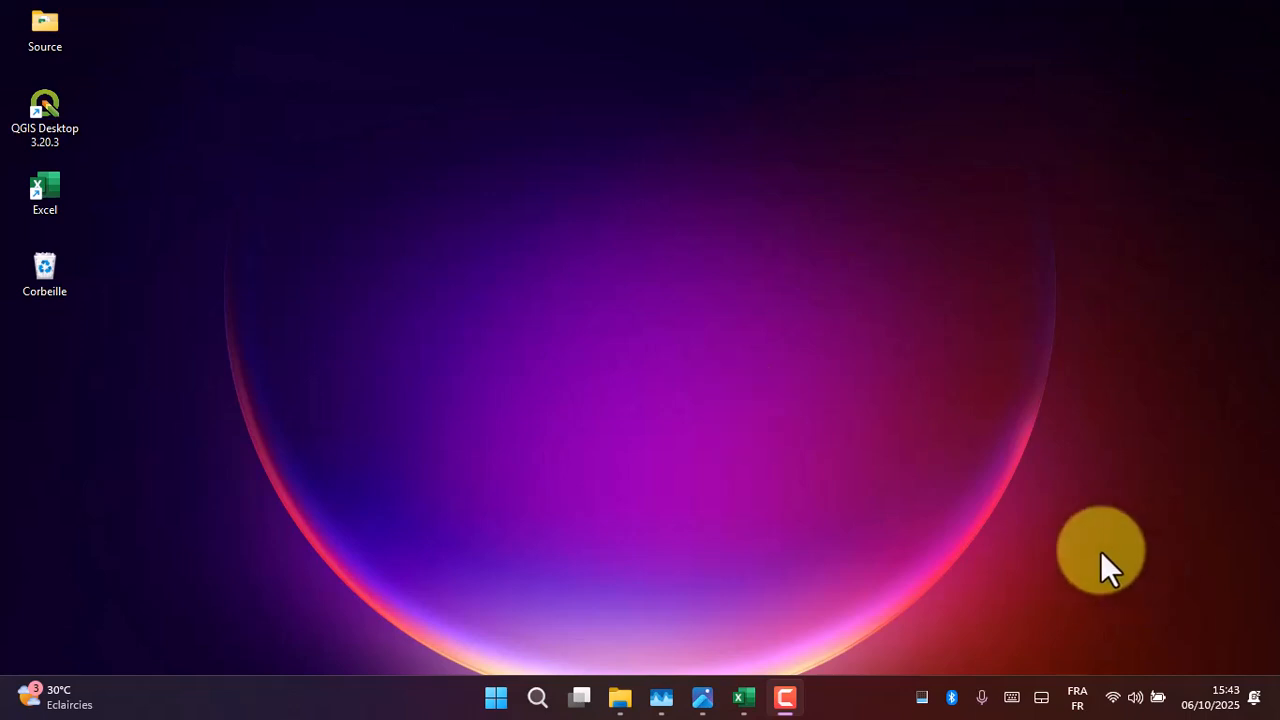
# - Browse the geotagged photos 1.jpeg to 8.jpeg in the photo viewer and examine the latitude and longitude stamped on each
pyautogui.click(712, 700)
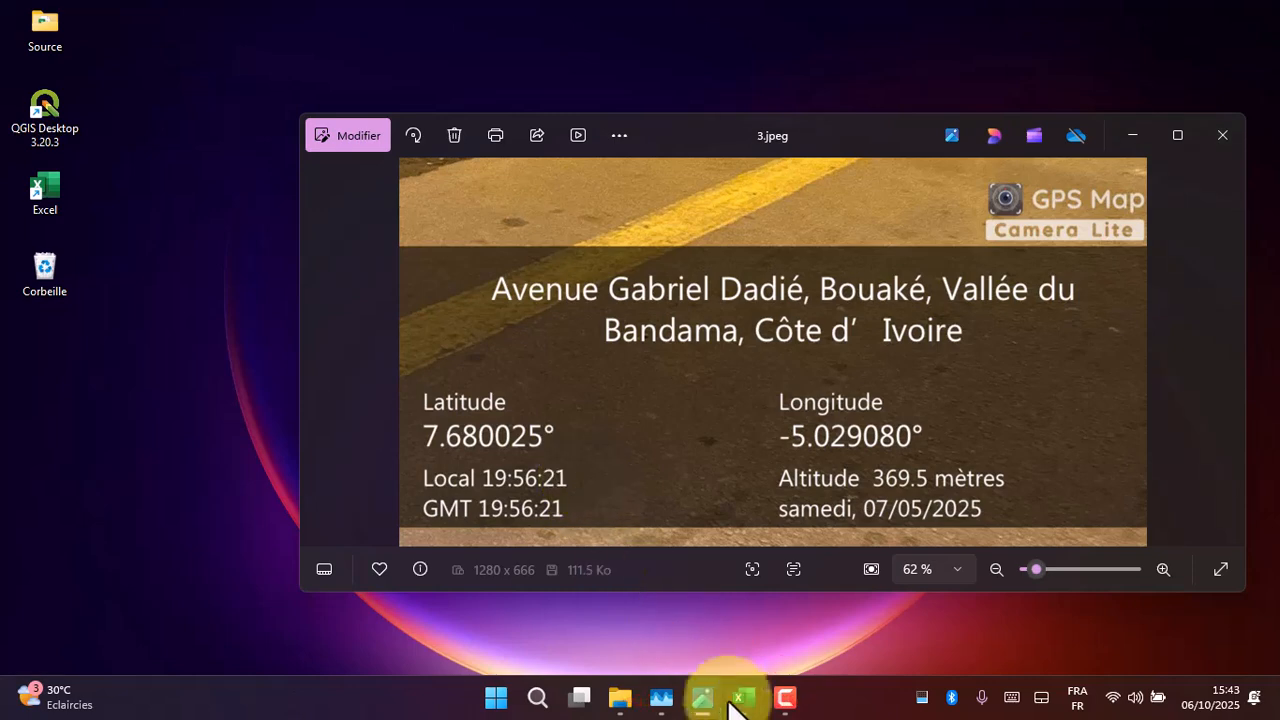
pyautogui.click(319, 358)
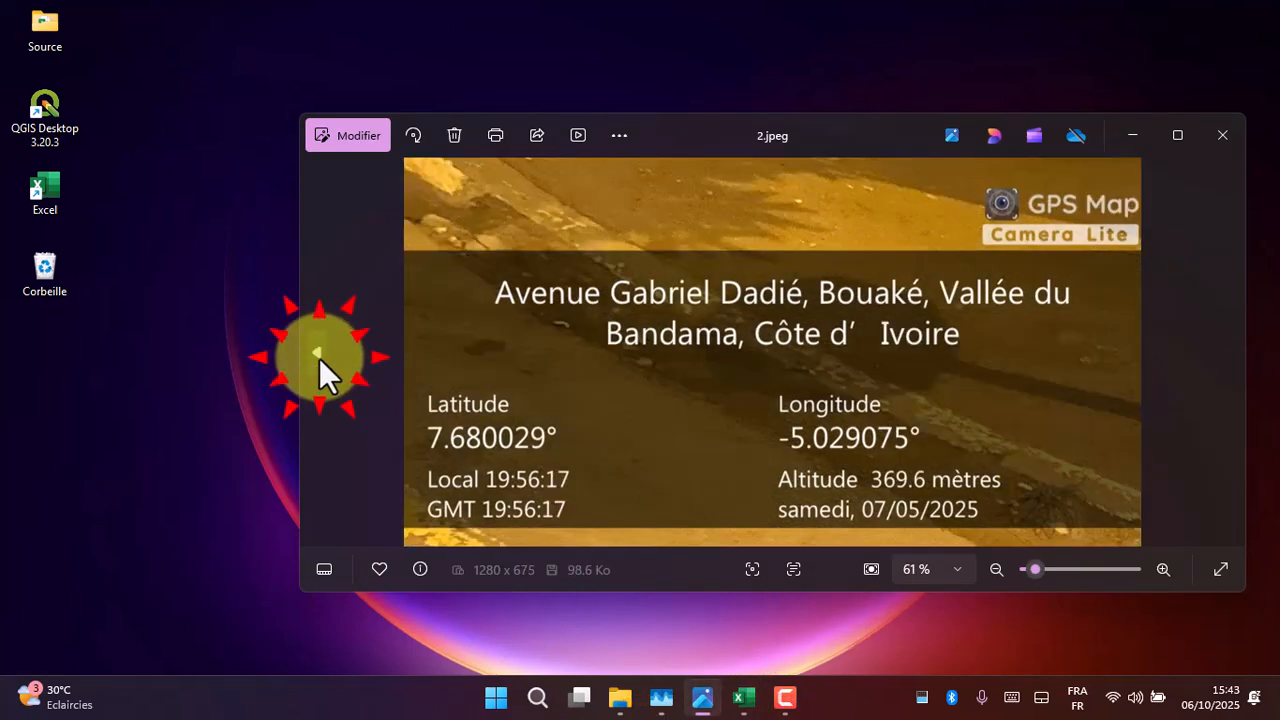
pyautogui.click(316, 358)
pyautogui.click(314, 359)
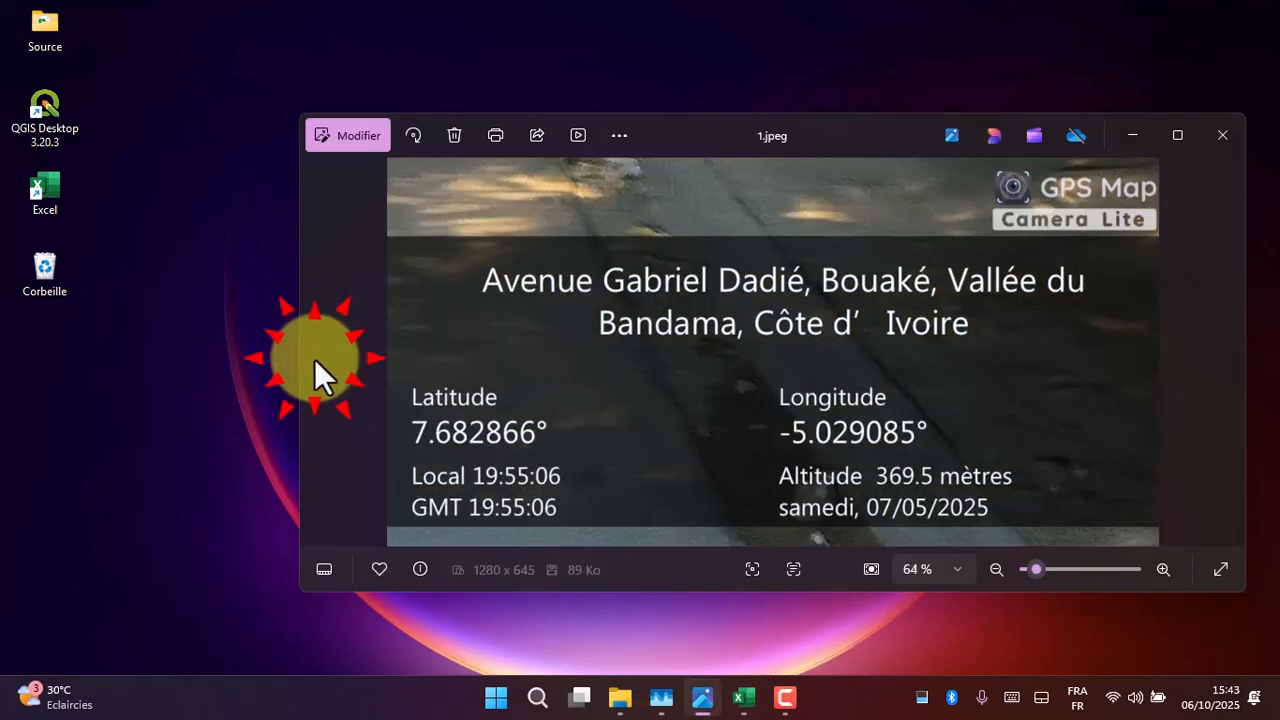
pyautogui.click(1220, 358)
pyautogui.click(1224, 356)
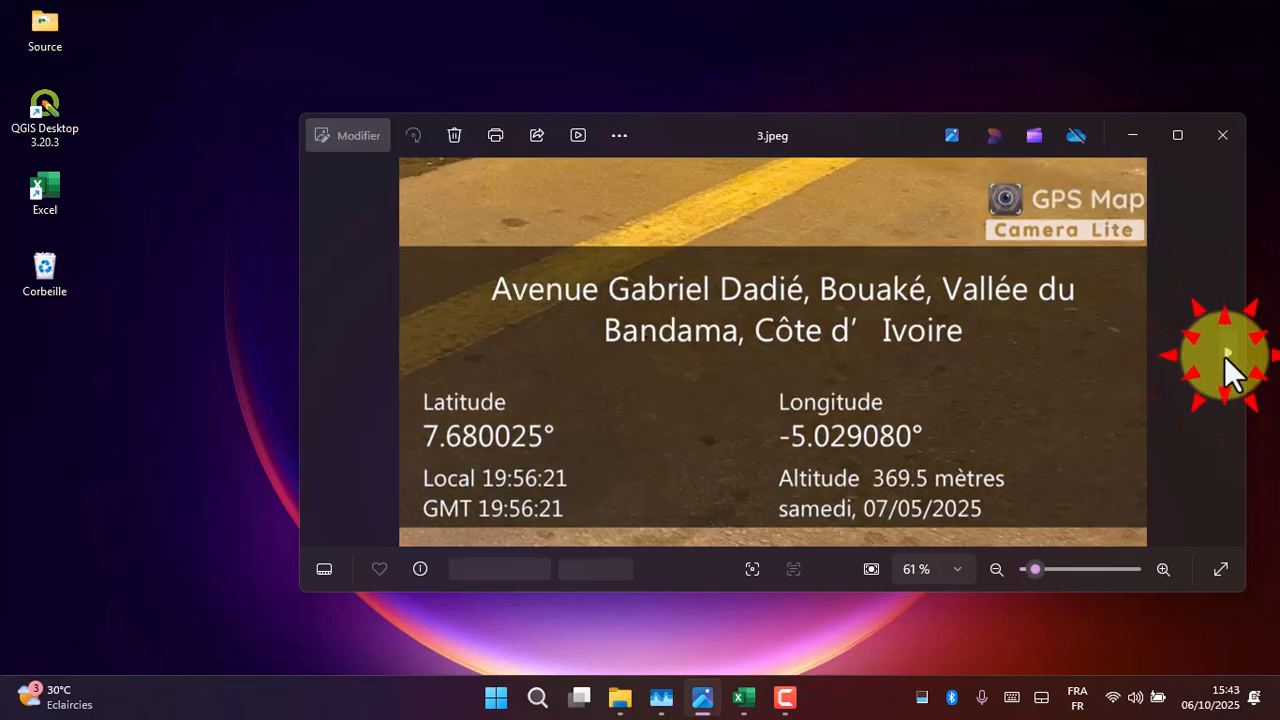
pyautogui.click(1224, 356)
pyautogui.click(1224, 356)
pyautogui.click(1224, 356)
pyautogui.click(1224, 356)
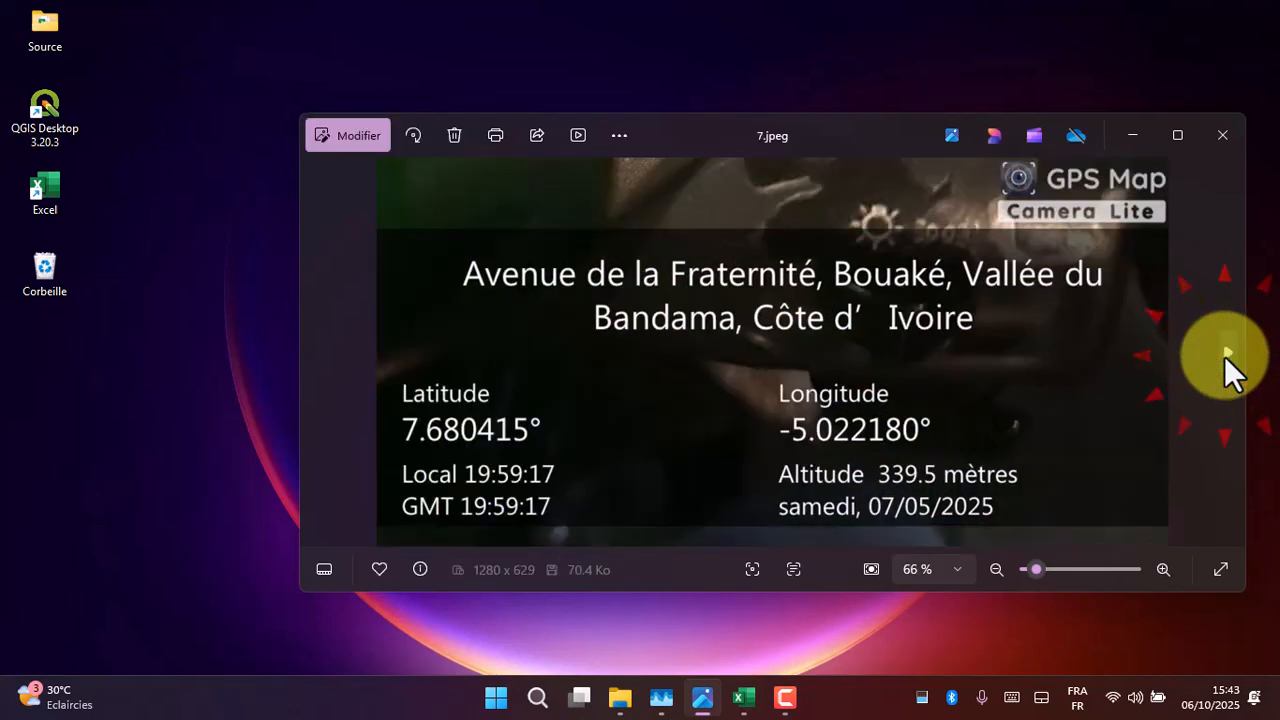
pyautogui.click(1224, 356)
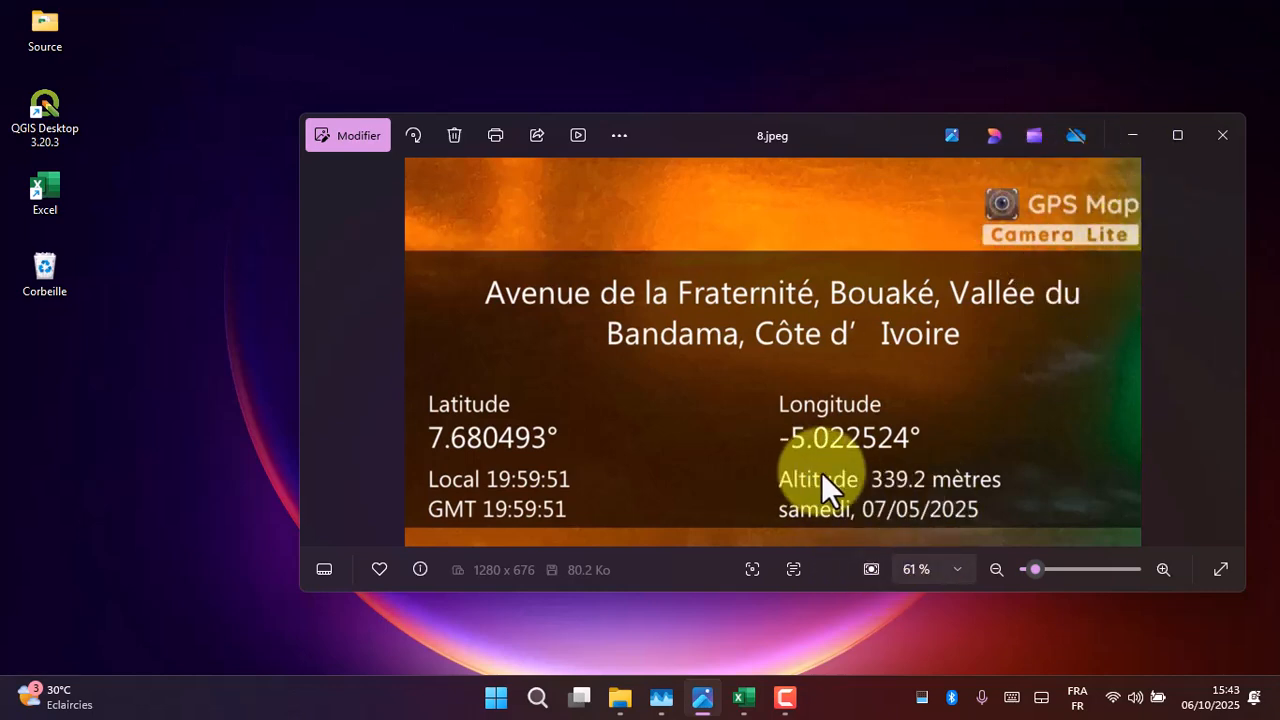
pyautogui.click(1126, 133)
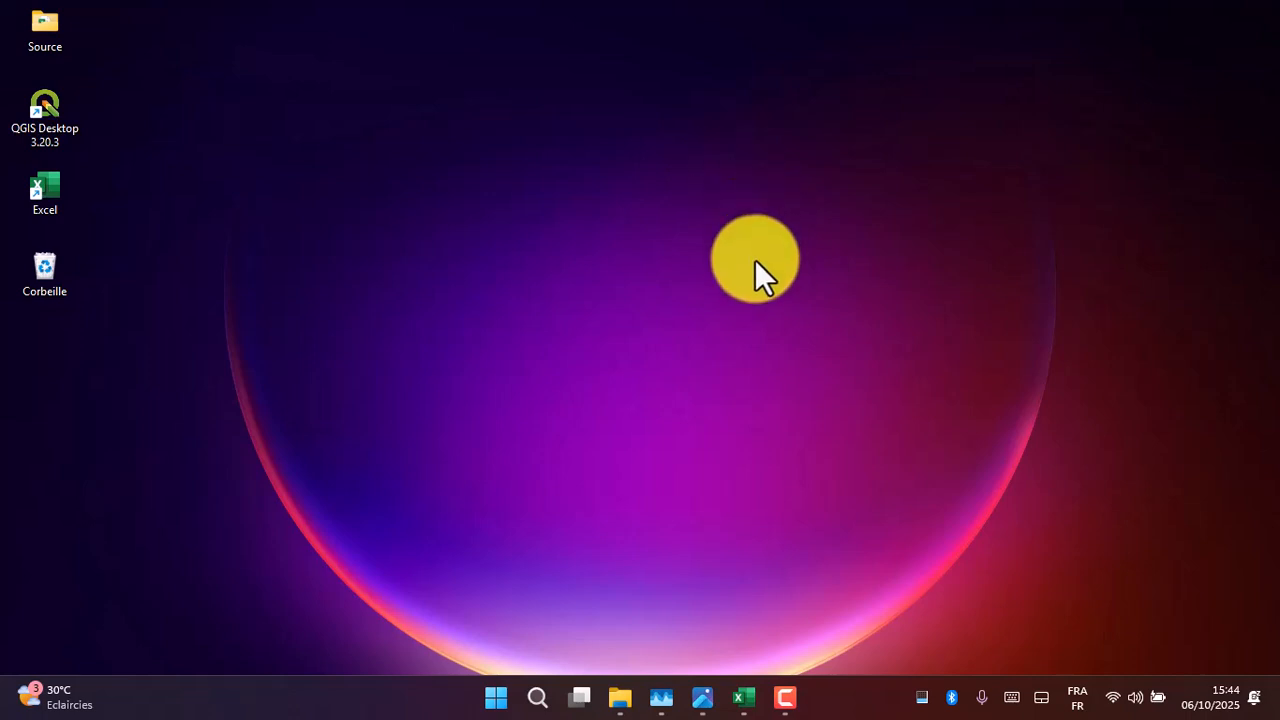
# - Switch to the blank Excel workbook Classeur1 and enter the headers Latitude in A1 and longitudes in B1
pyautogui.moveTo(752, 700)
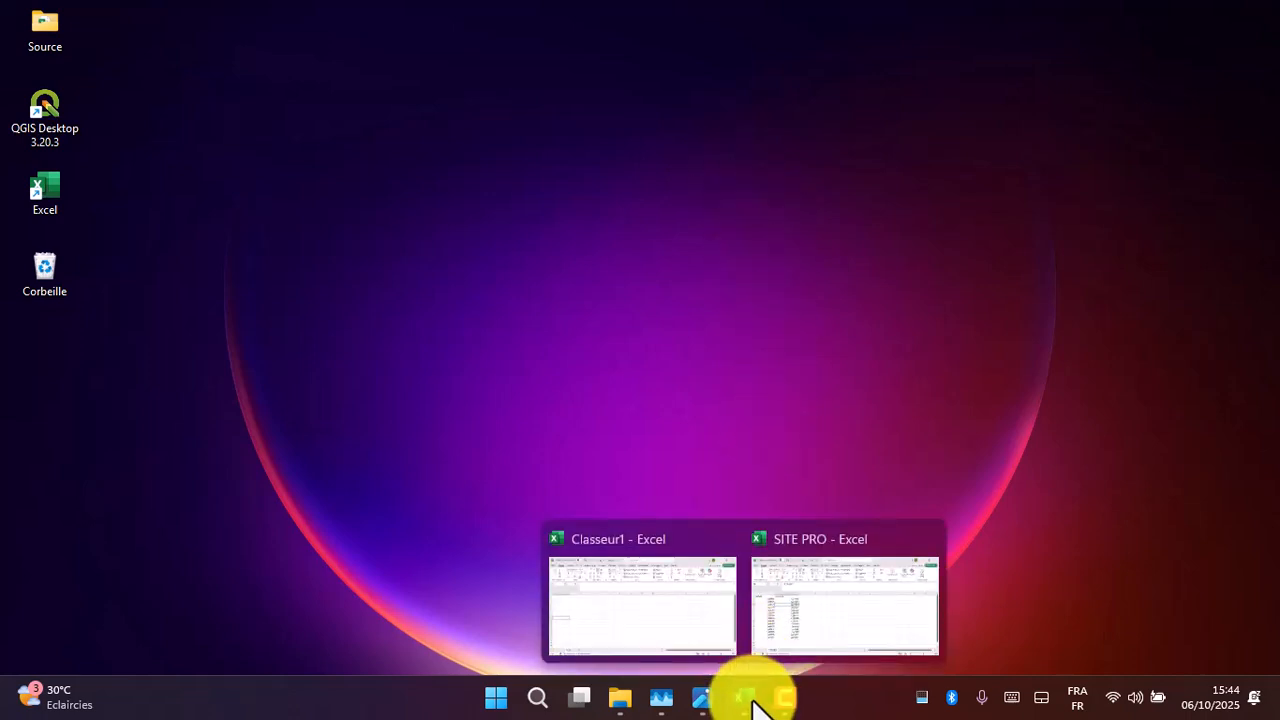
pyautogui.click(680, 643)
pyautogui.click(58, 276)
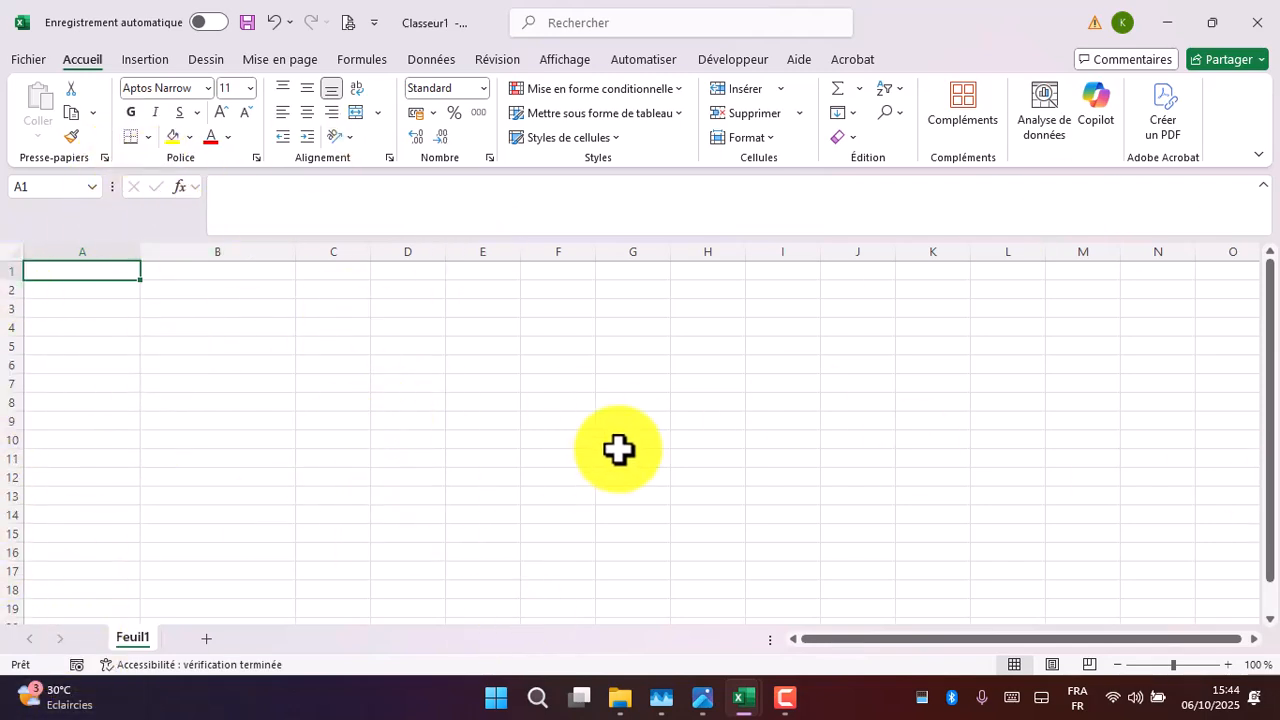
pyautogui.click(704, 694)
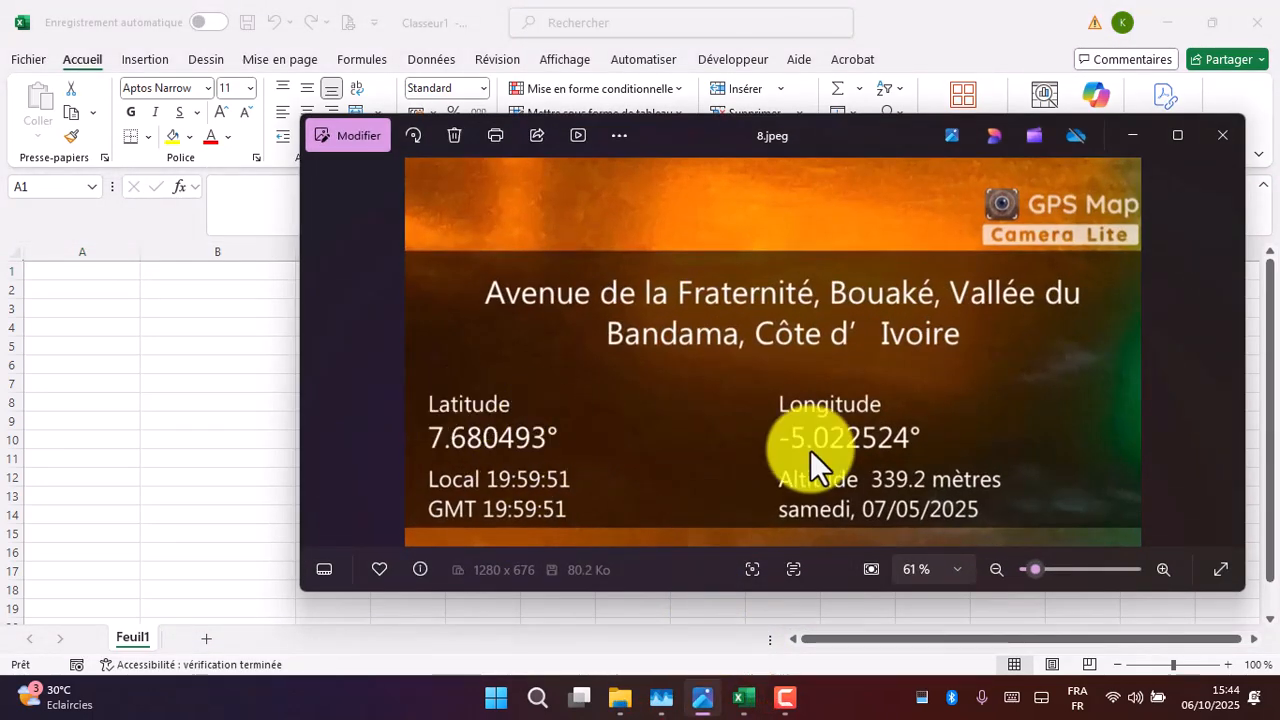
pyautogui.click(105, 224)
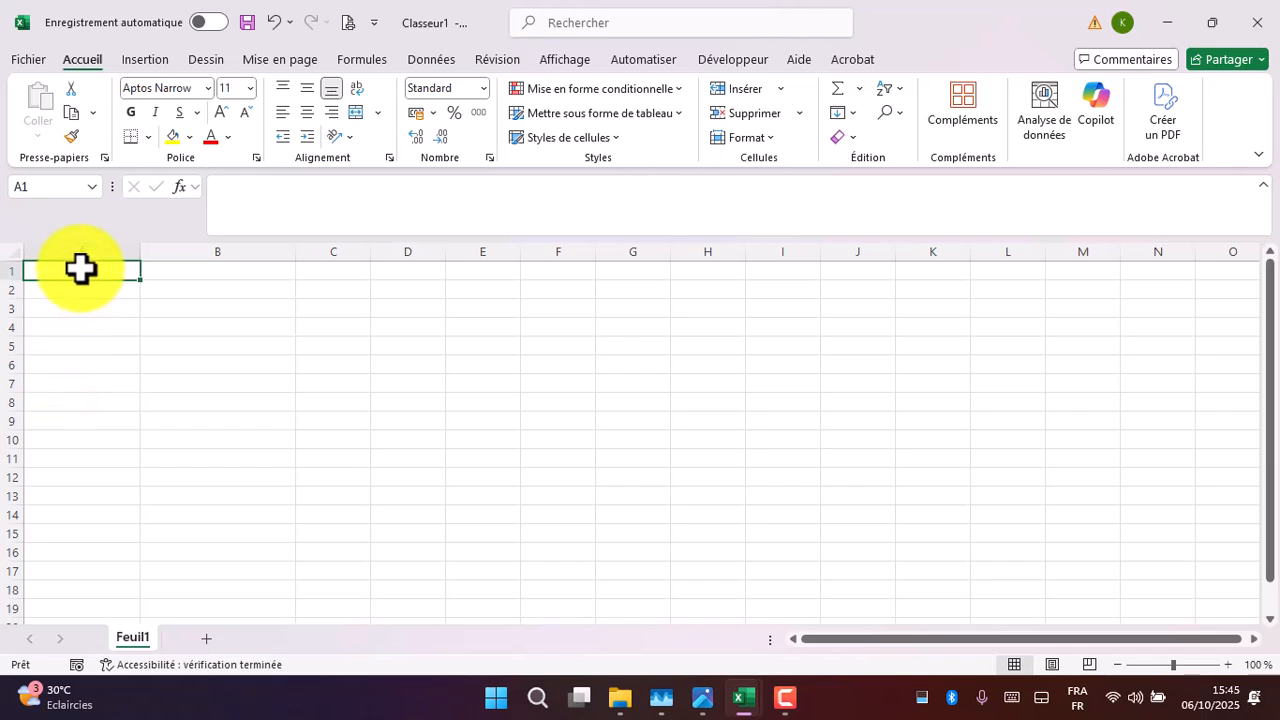
pyautogui.write('L')
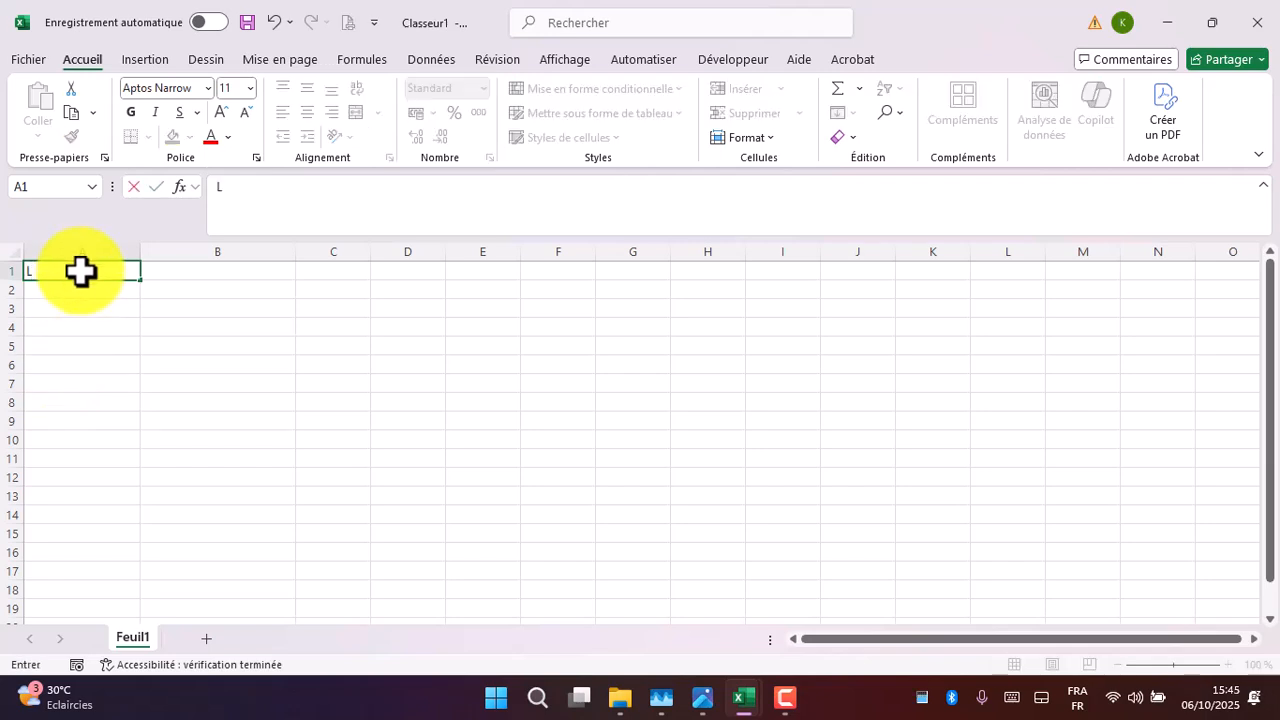
pyautogui.write('atitude')
pyautogui.press('Tab')
pyautogui.write('lo')
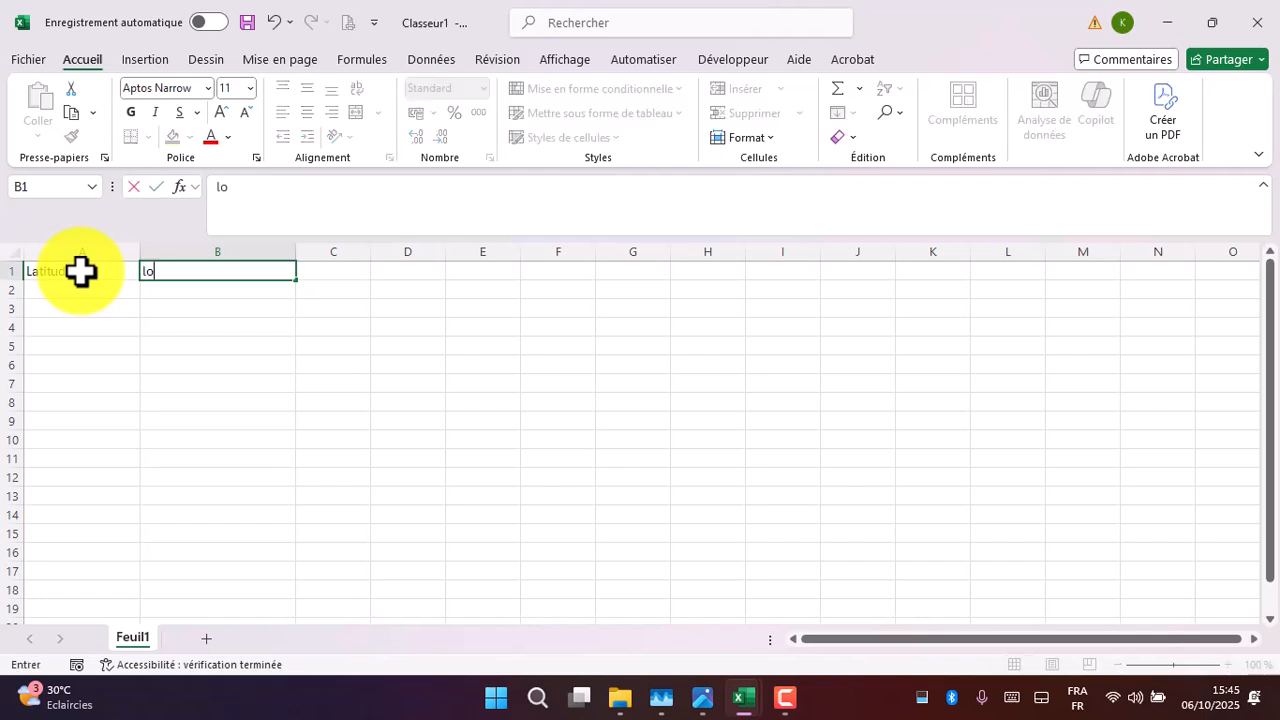
pyautogui.write('ngitudes')
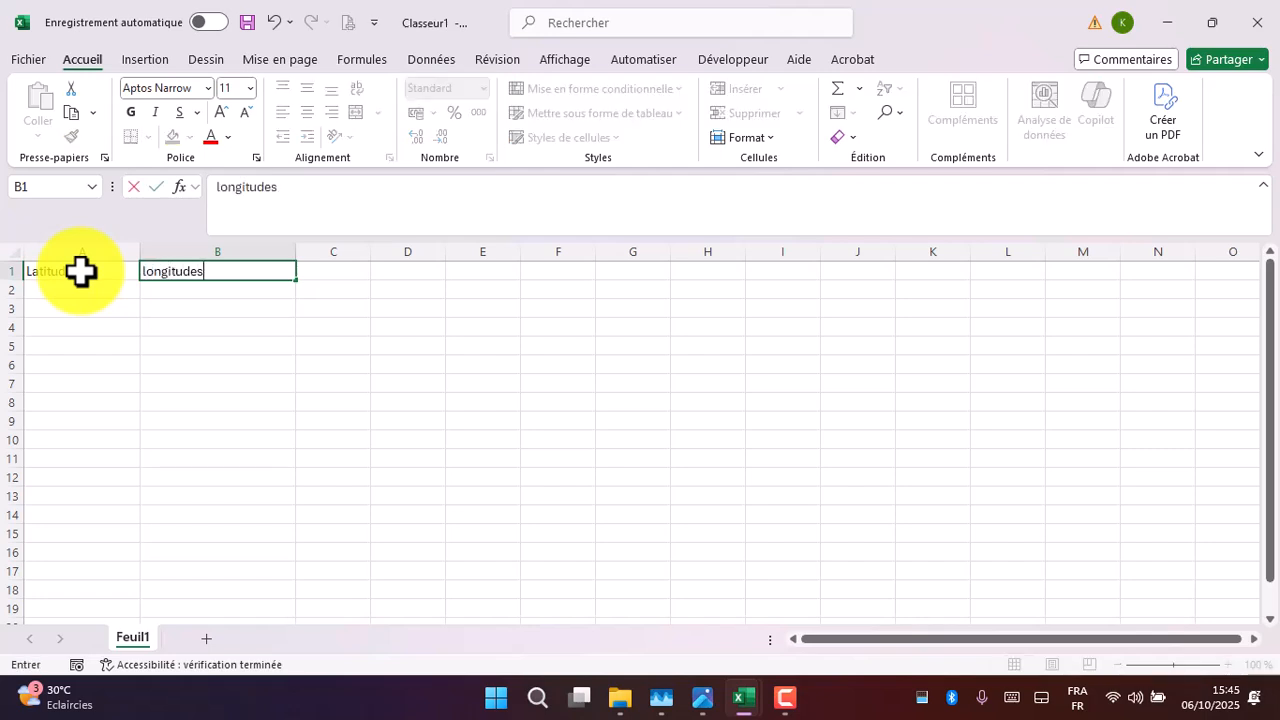
# - Change the header in cell A1 to the plural Latitudes
pyautogui.click(117, 271)
pyautogui.doubleClick(126, 274)
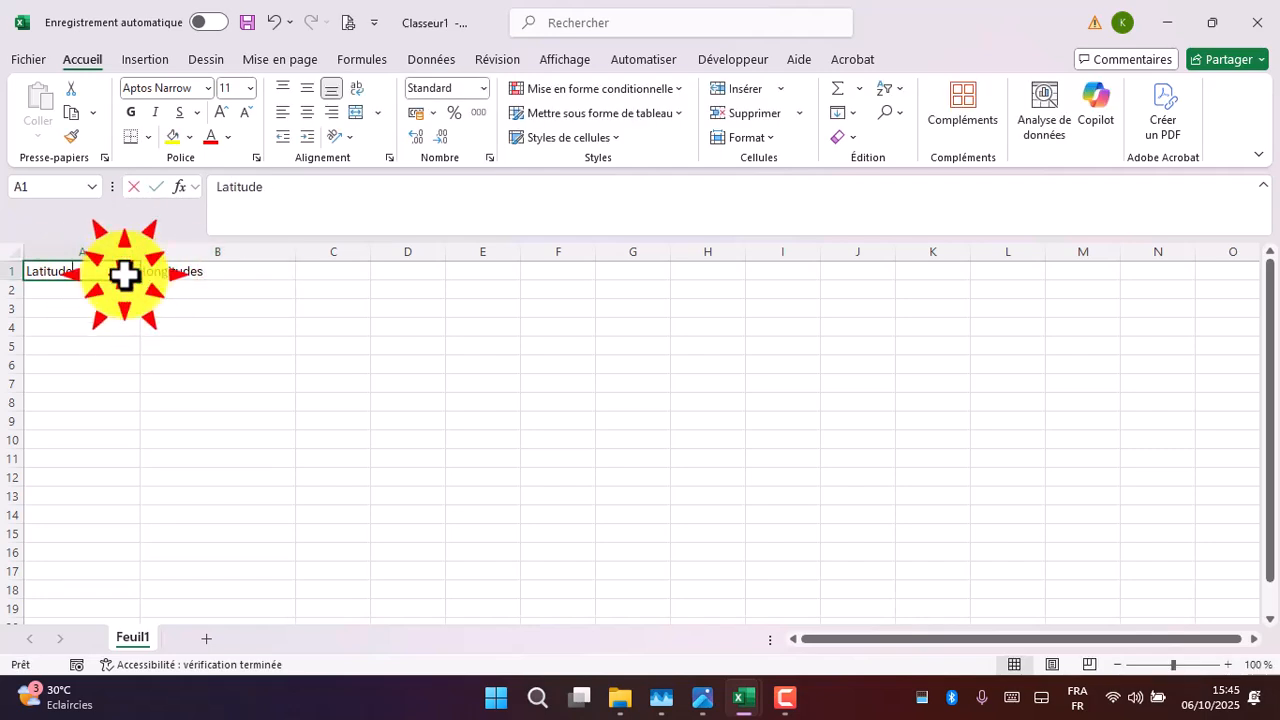
pyautogui.write('s')
pyautogui.click(130, 291)
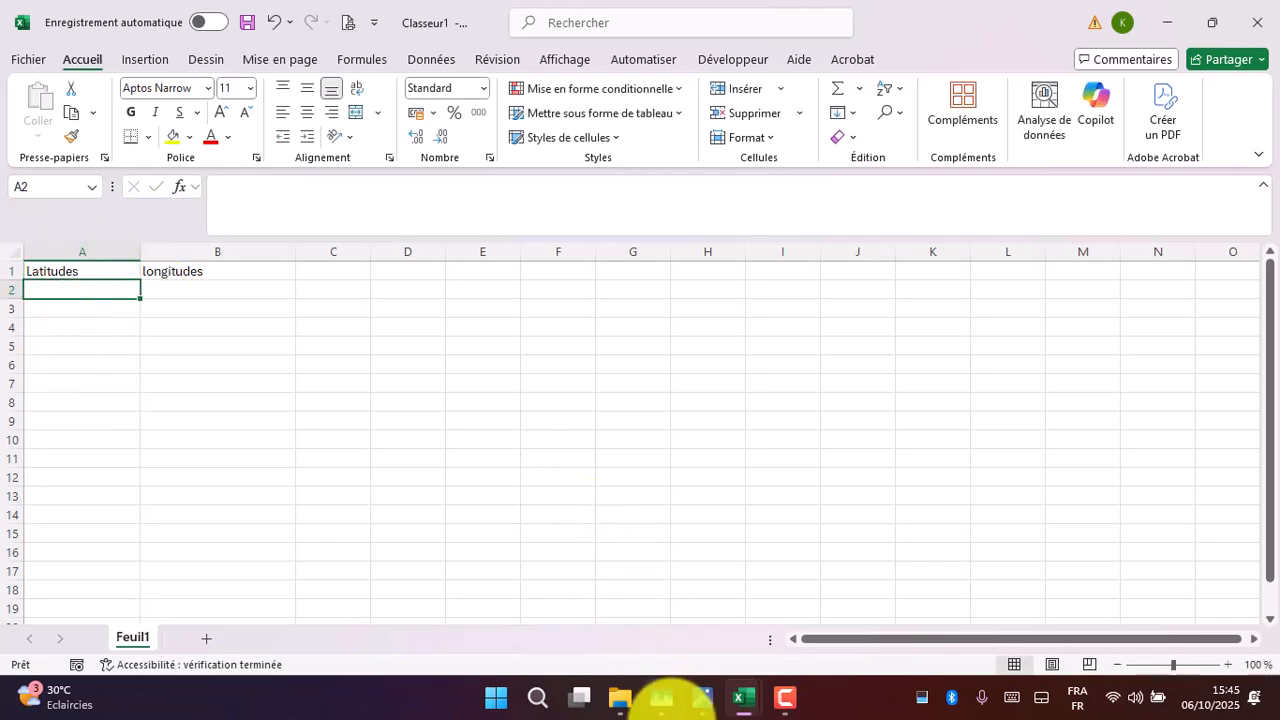
# - Check the latitude and longitude on photo 8.jpeg against the matching coordinate columns in the worksheet
pyautogui.click(706, 702)
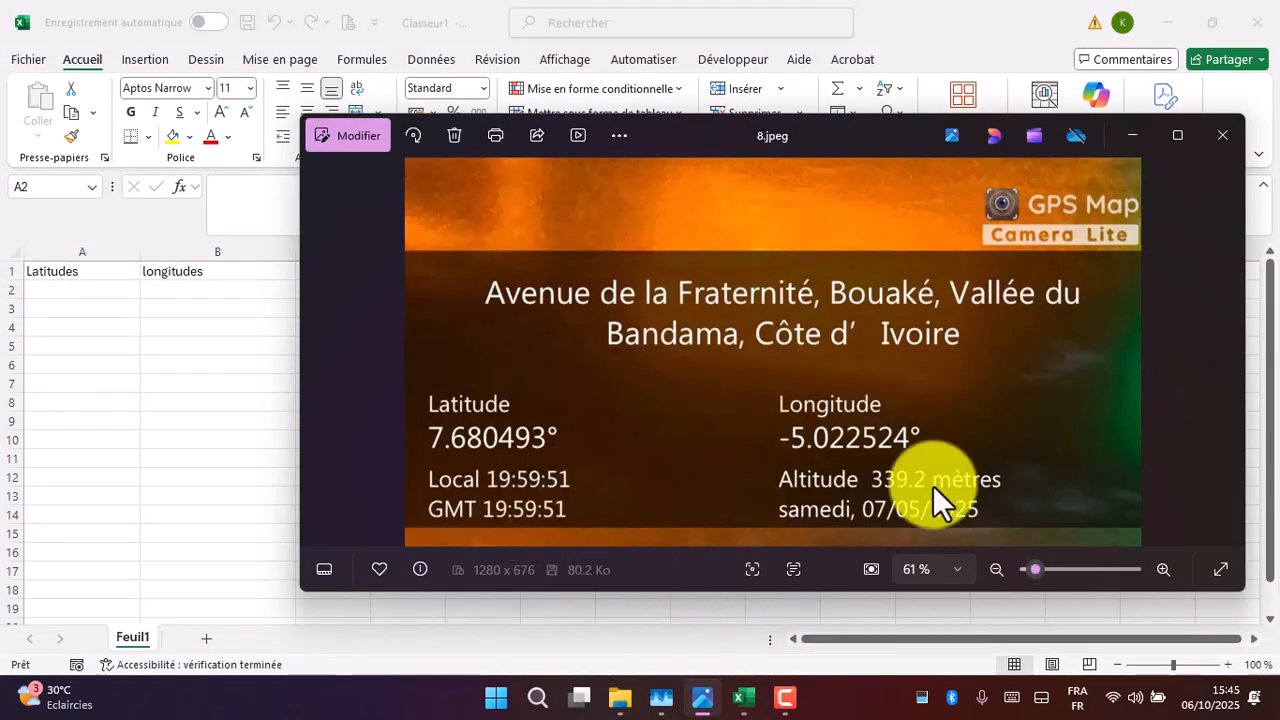
pyautogui.moveTo(374, 492)
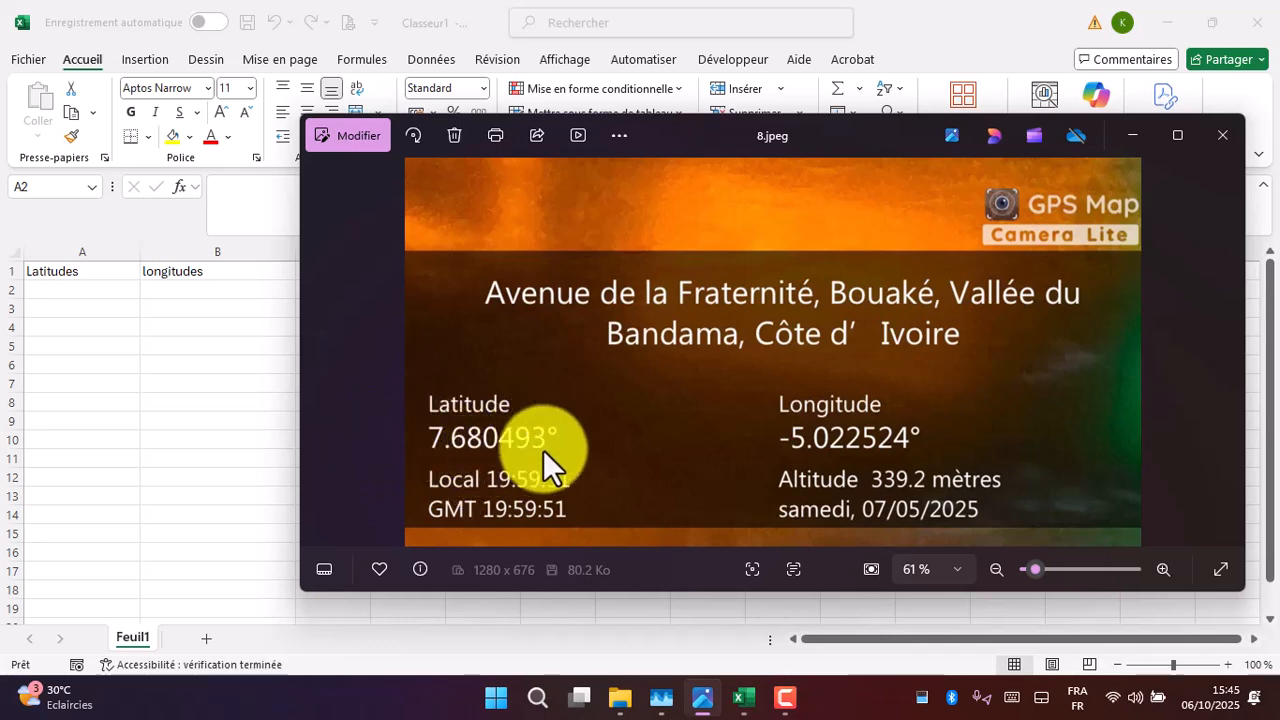
pyautogui.click(85, 285)
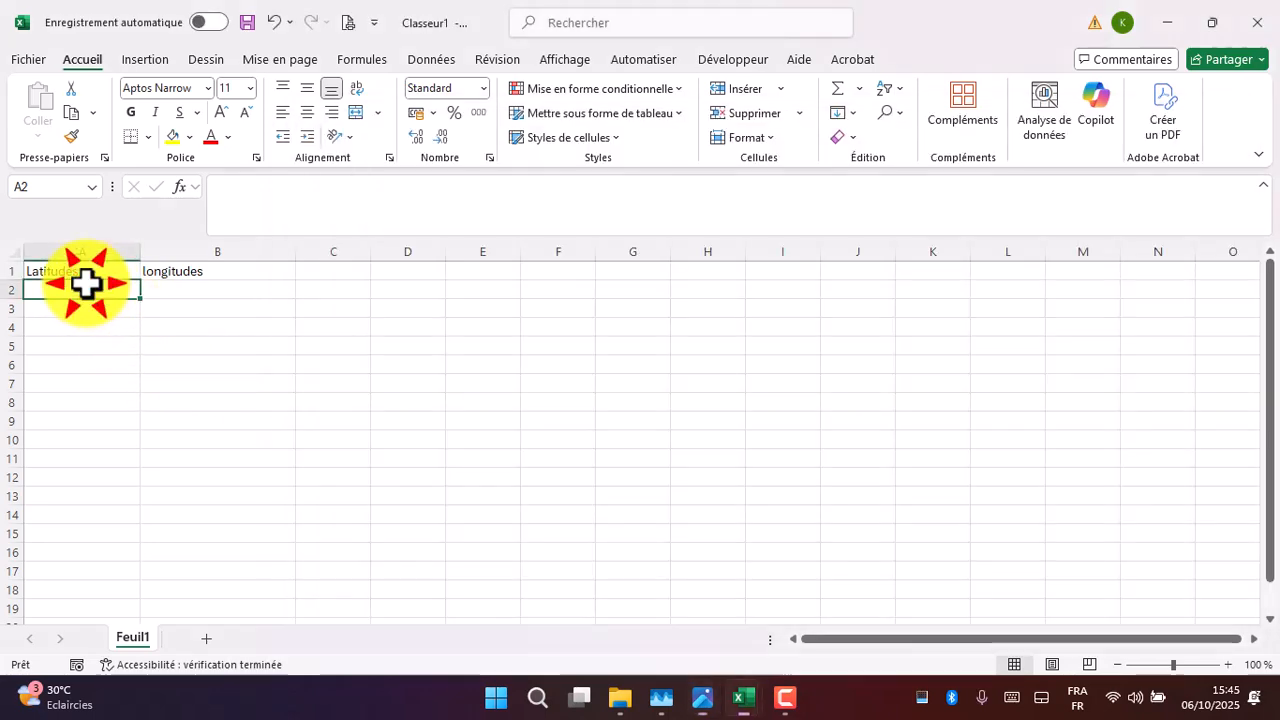
pyautogui.click(703, 697)
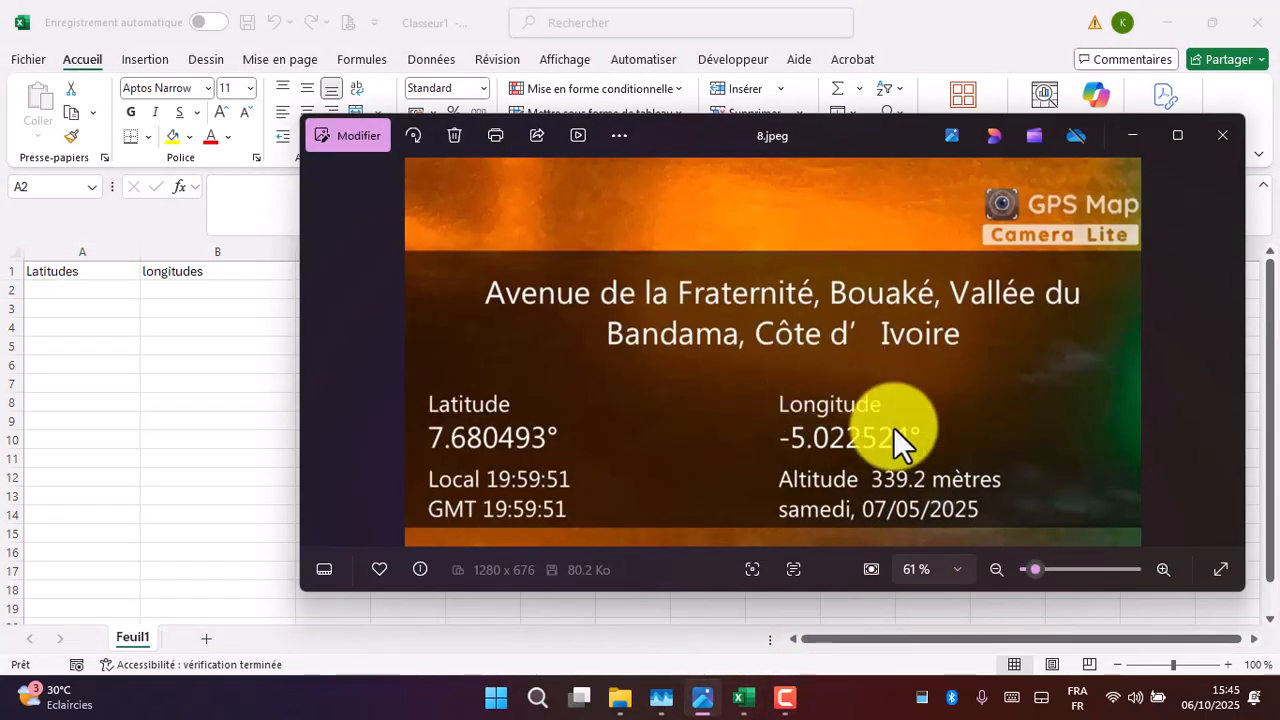
pyautogui.click(827, 446)
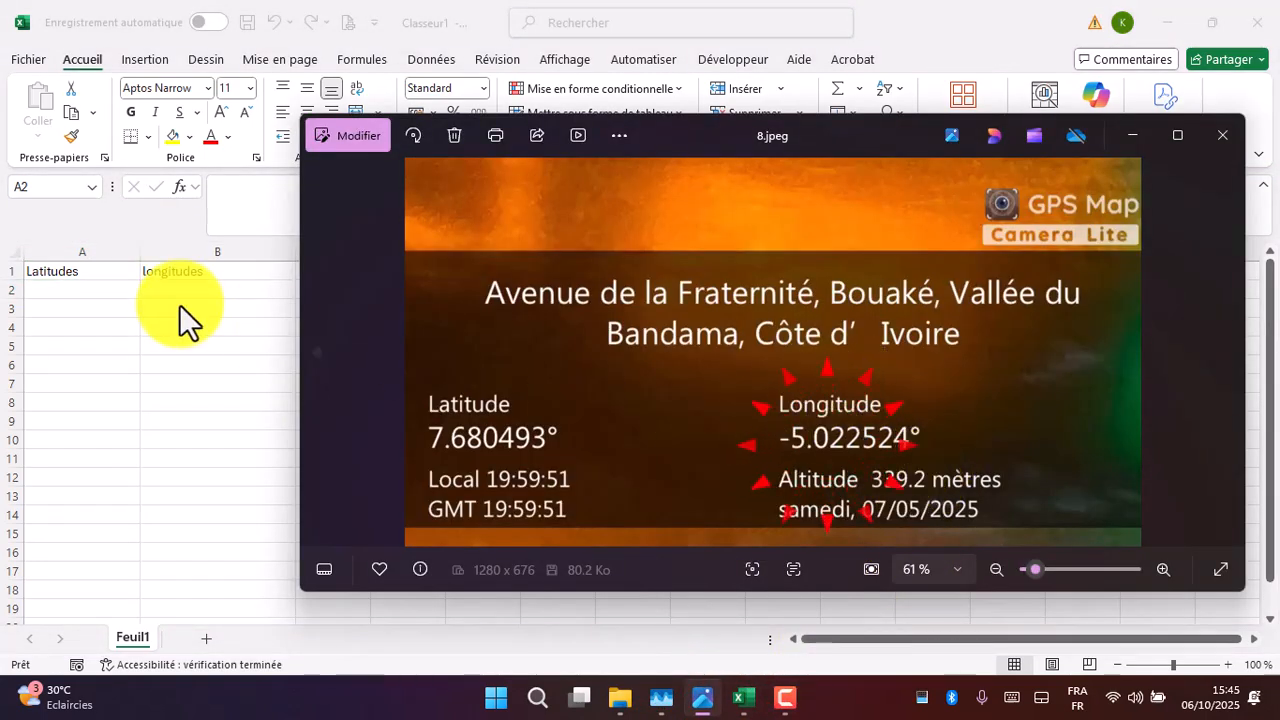
pyautogui.click(88, 290)
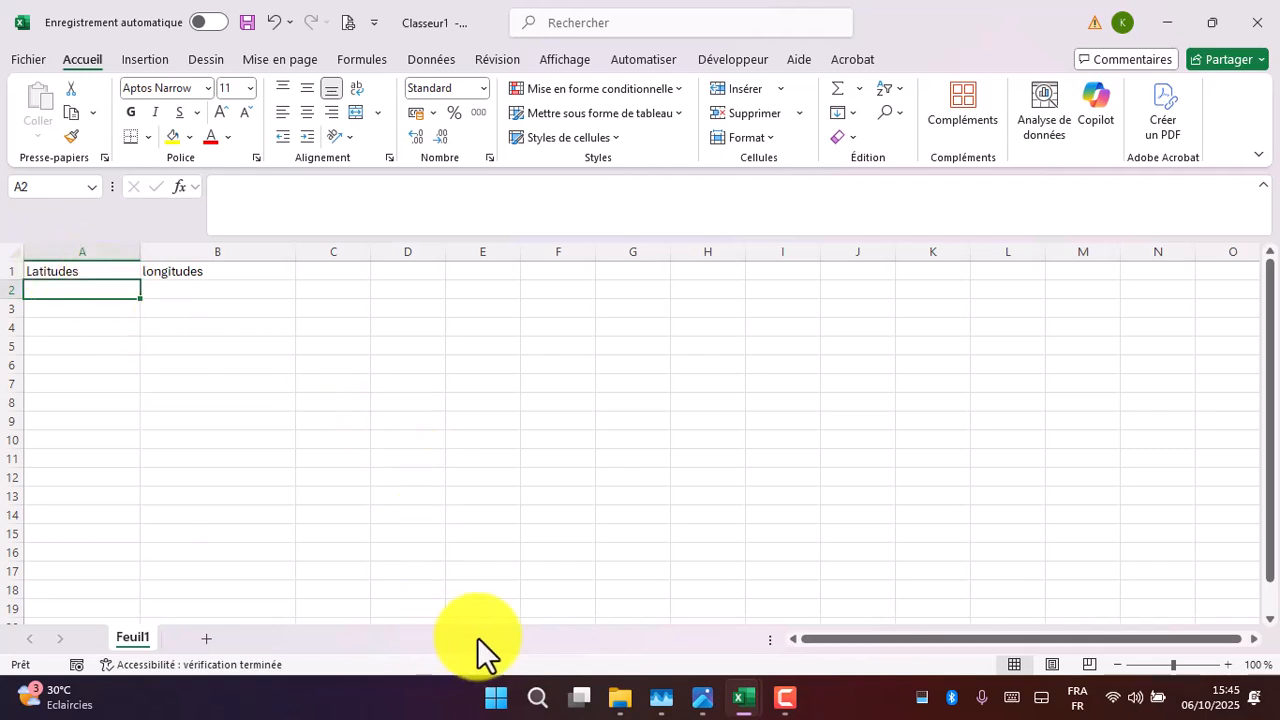
# - Switch to the SITE PRO workbook and select the first longitude value in cell B2
pyautogui.moveTo(752, 703)
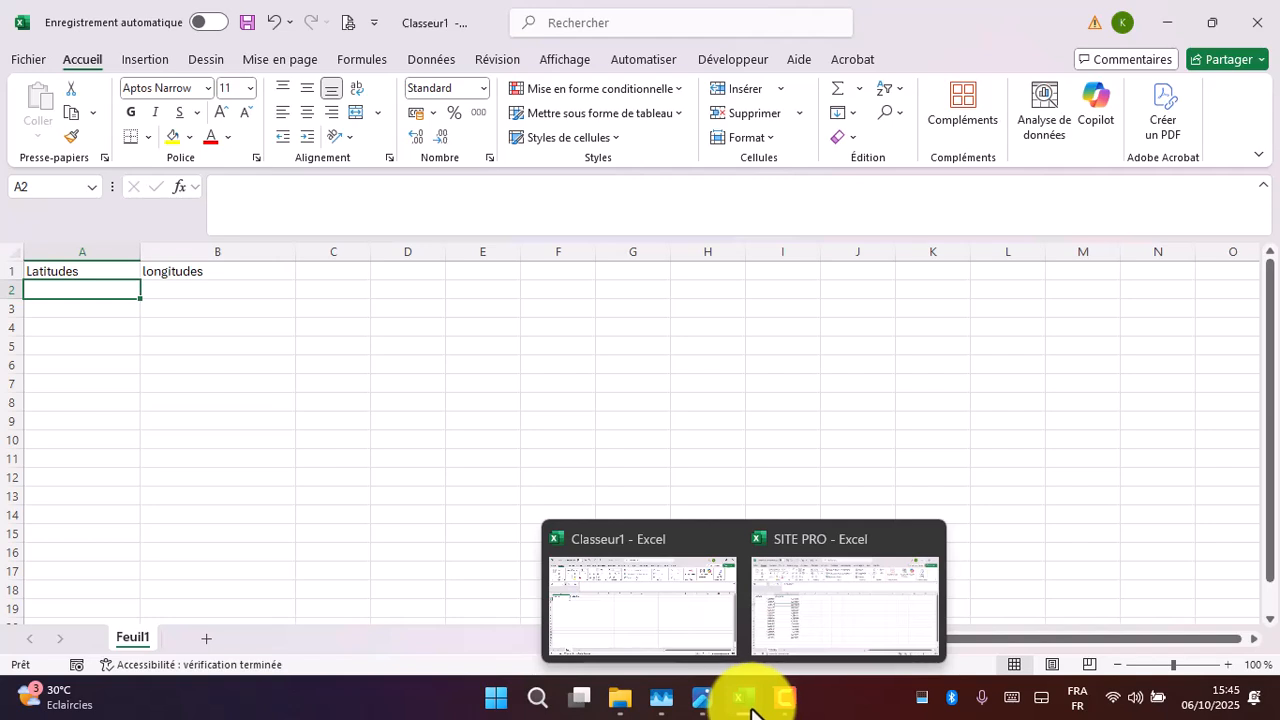
pyautogui.click(785, 600)
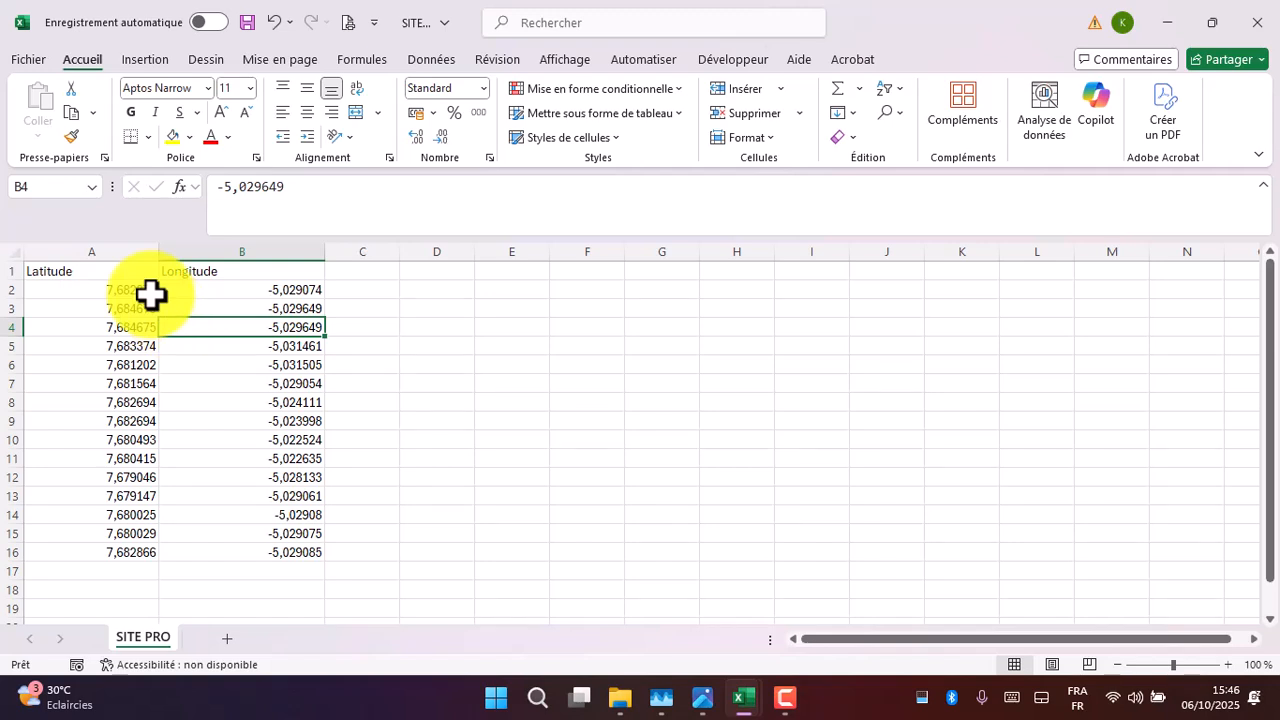
pyautogui.click(247, 287)
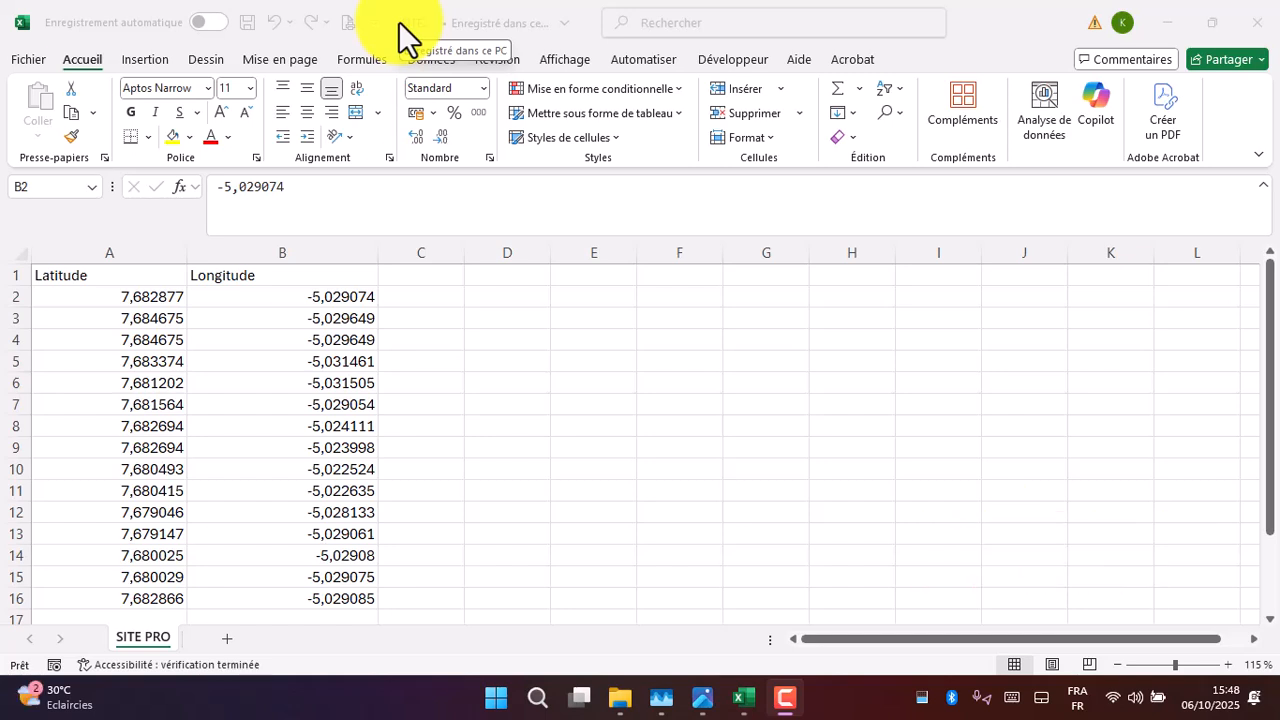
# - Save the SITE PRO workbook as a semicolon-separated CSV in Bureau > Source, replacing the existing SITE PRO.csv
pyautogui.click(28, 61)
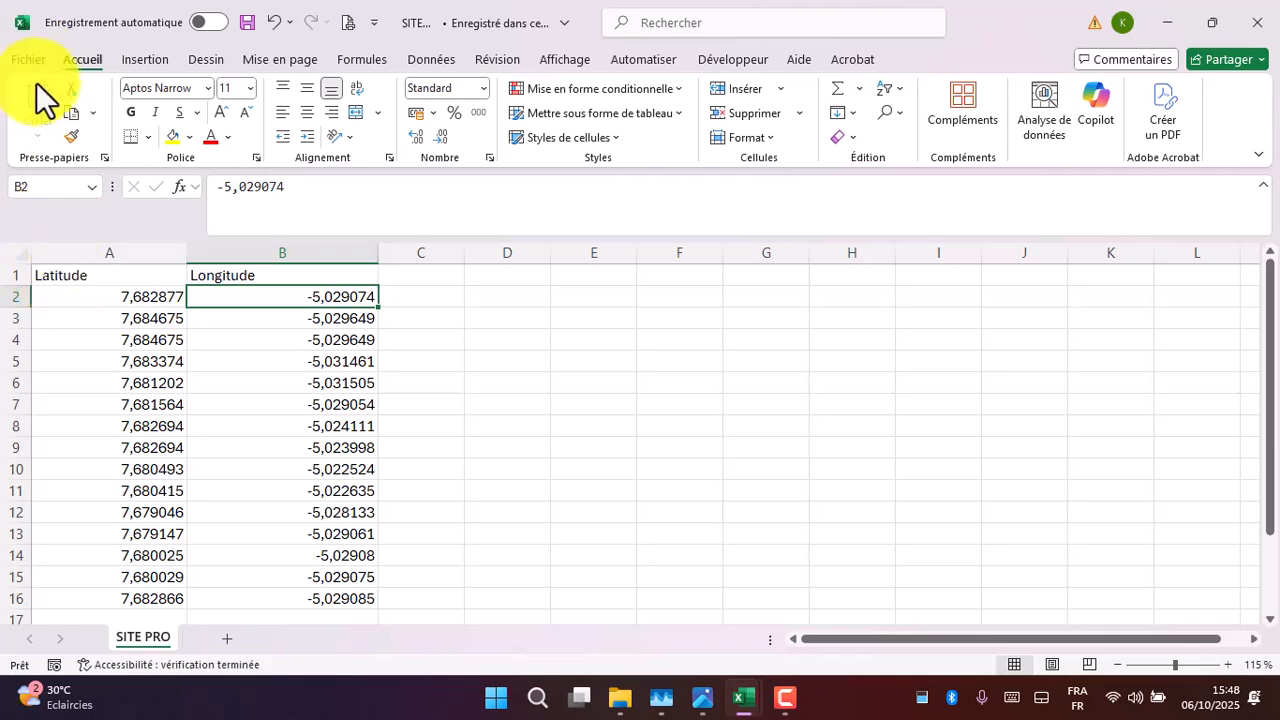
pyautogui.click(34, 62)
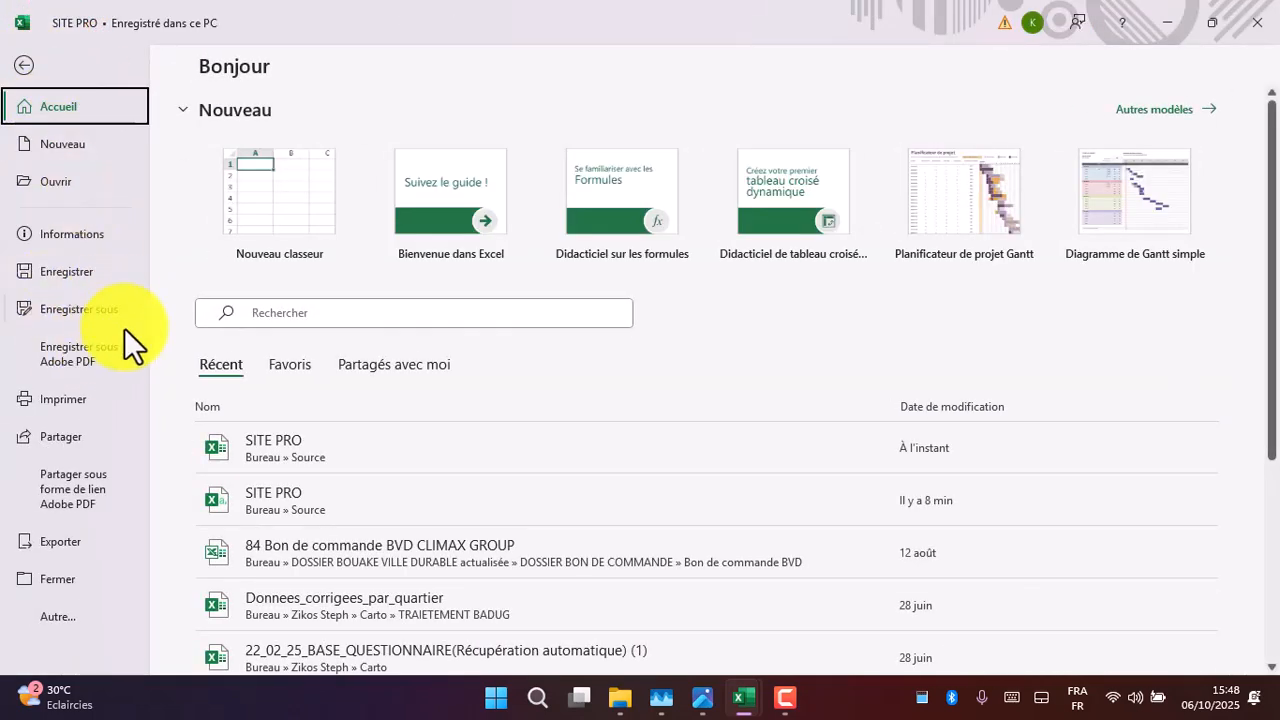
pyautogui.click(62, 311)
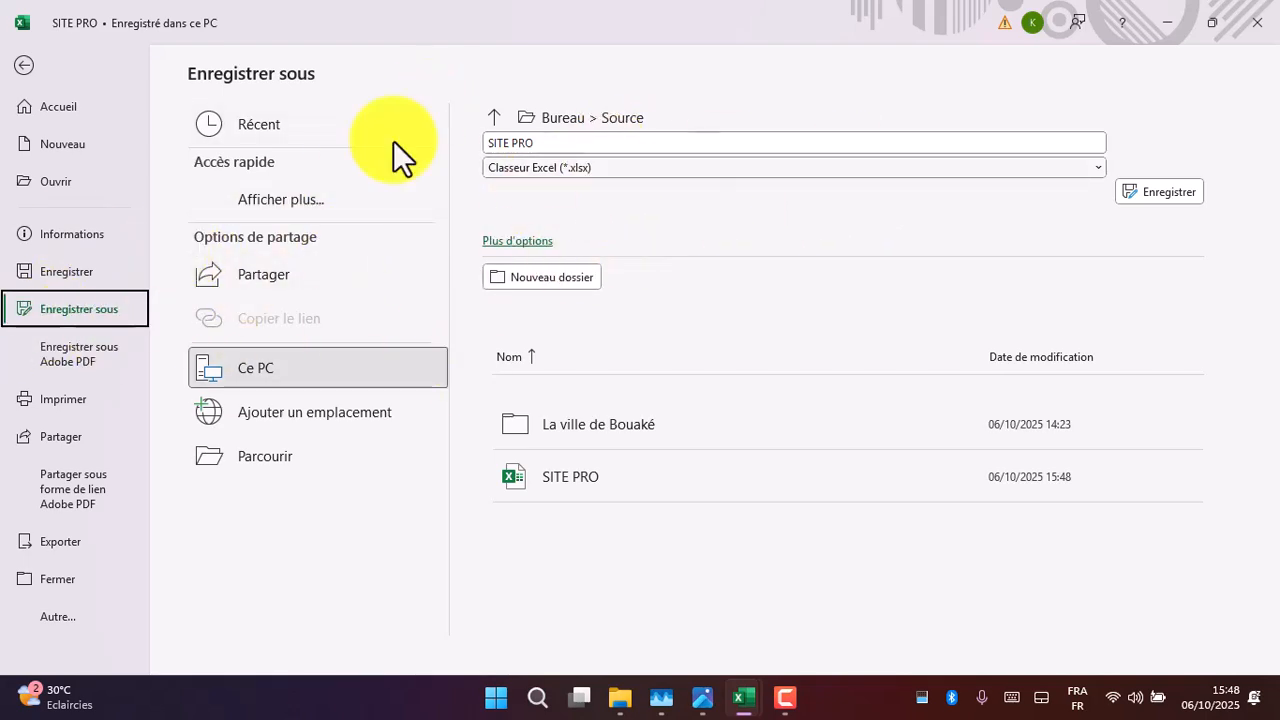
pyautogui.click(574, 166)
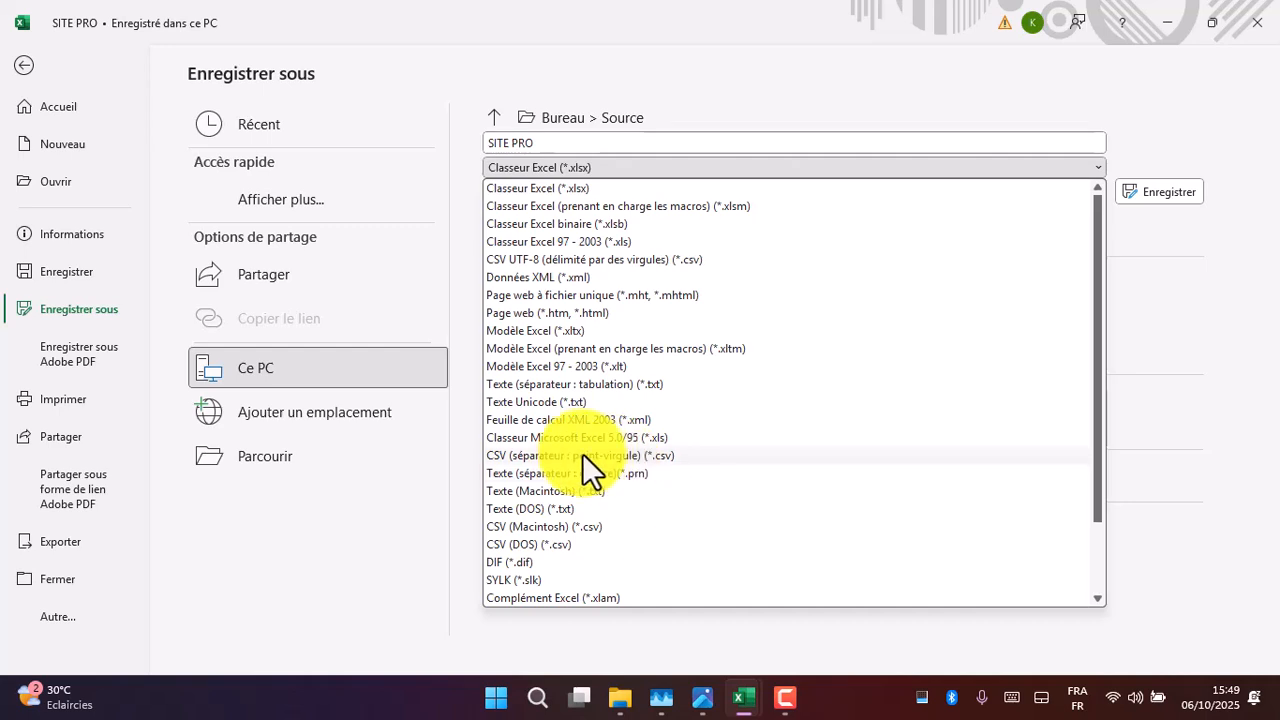
pyautogui.click(565, 455)
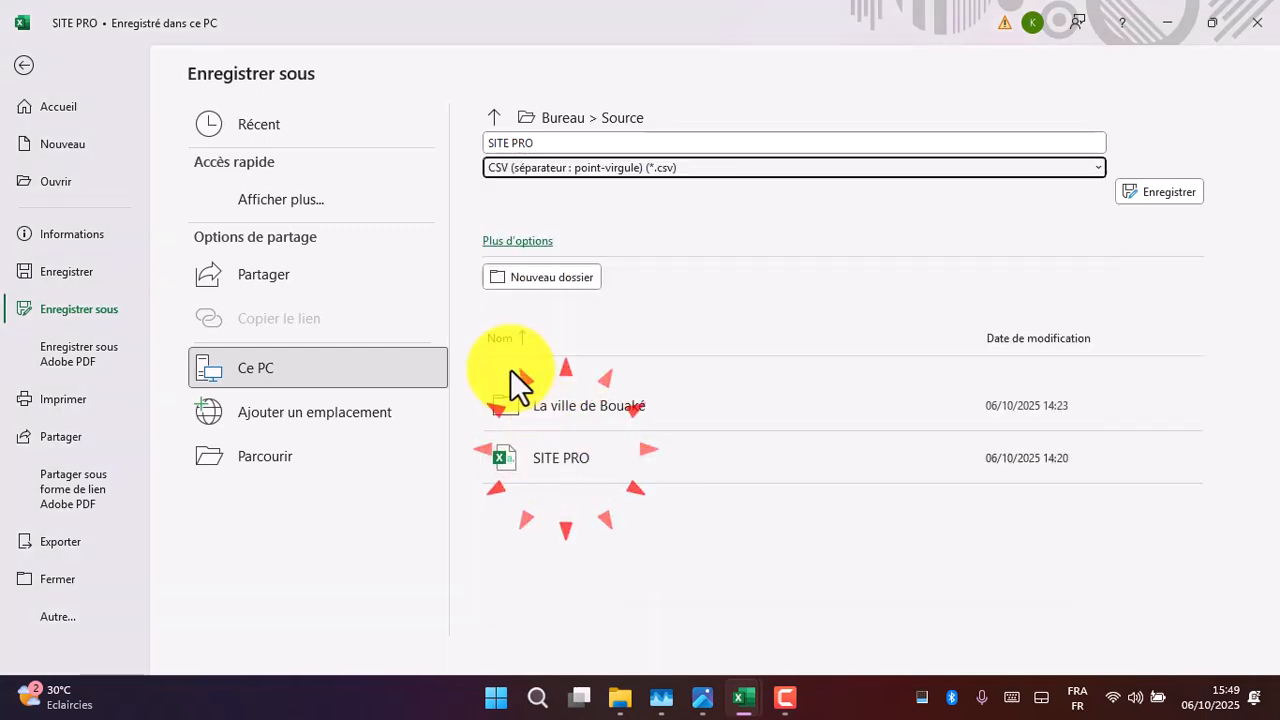
pyautogui.click(488, 190)
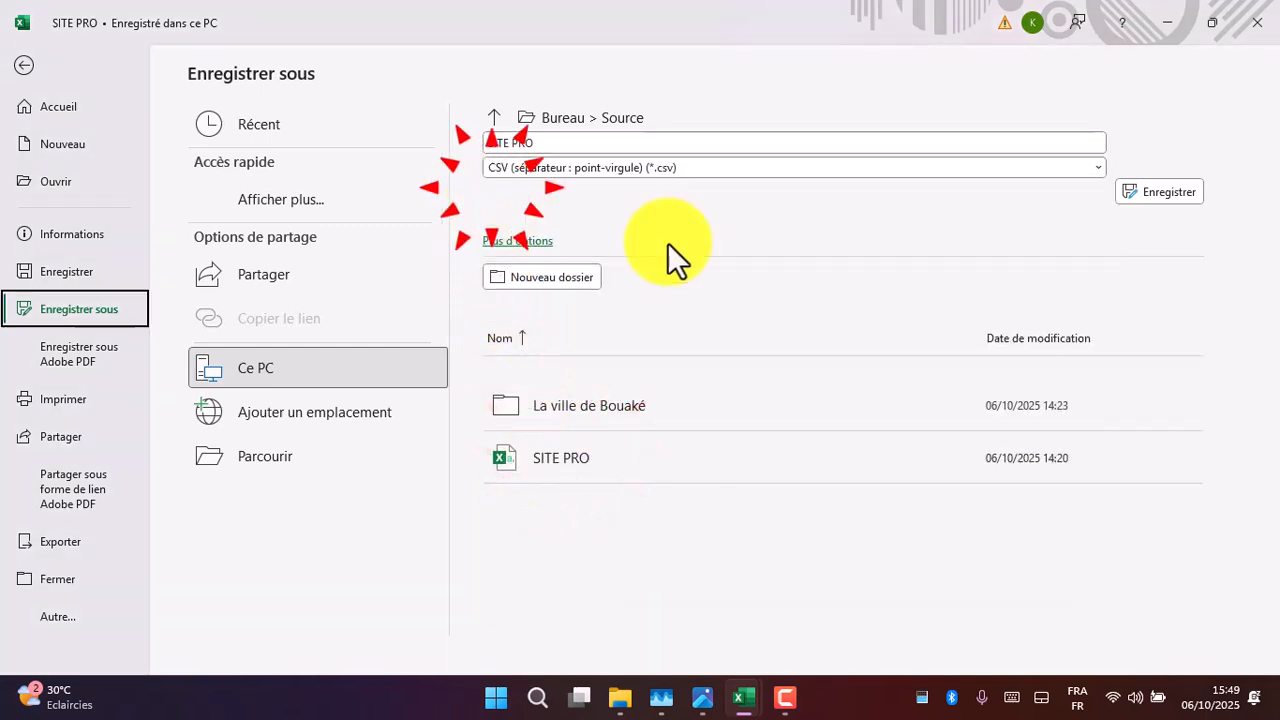
pyautogui.click(1156, 188)
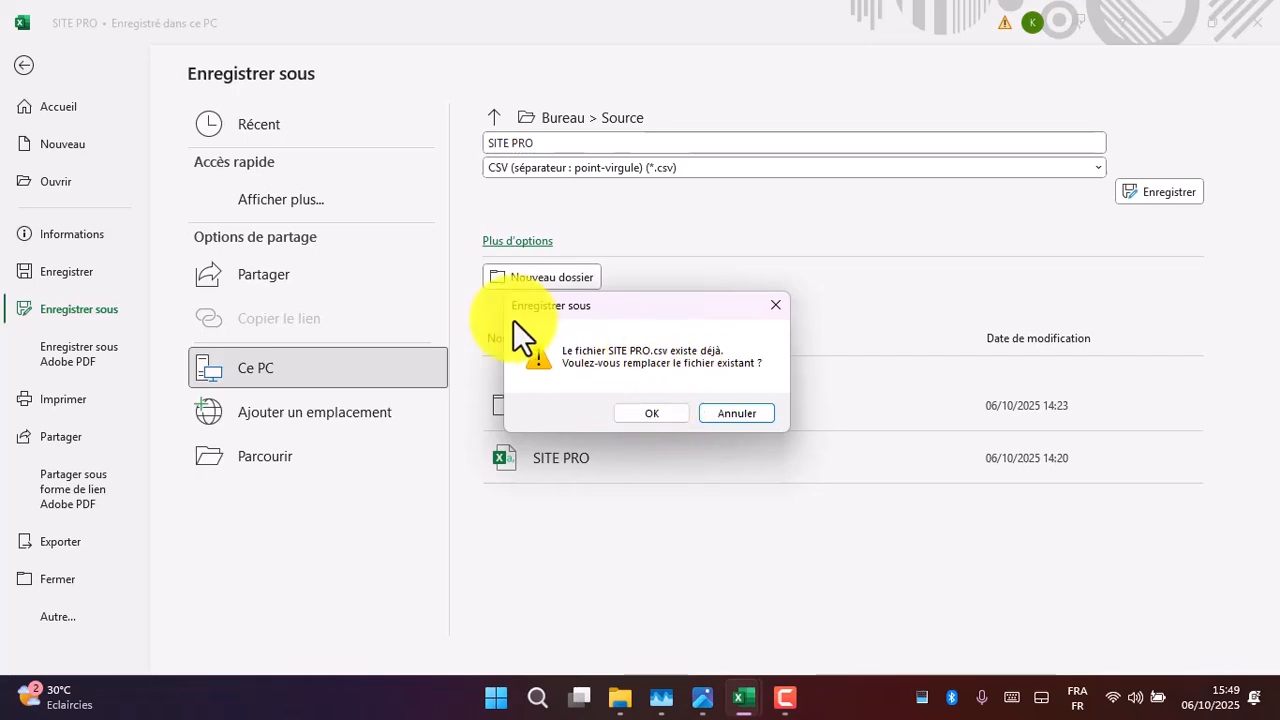
pyautogui.click(655, 417)
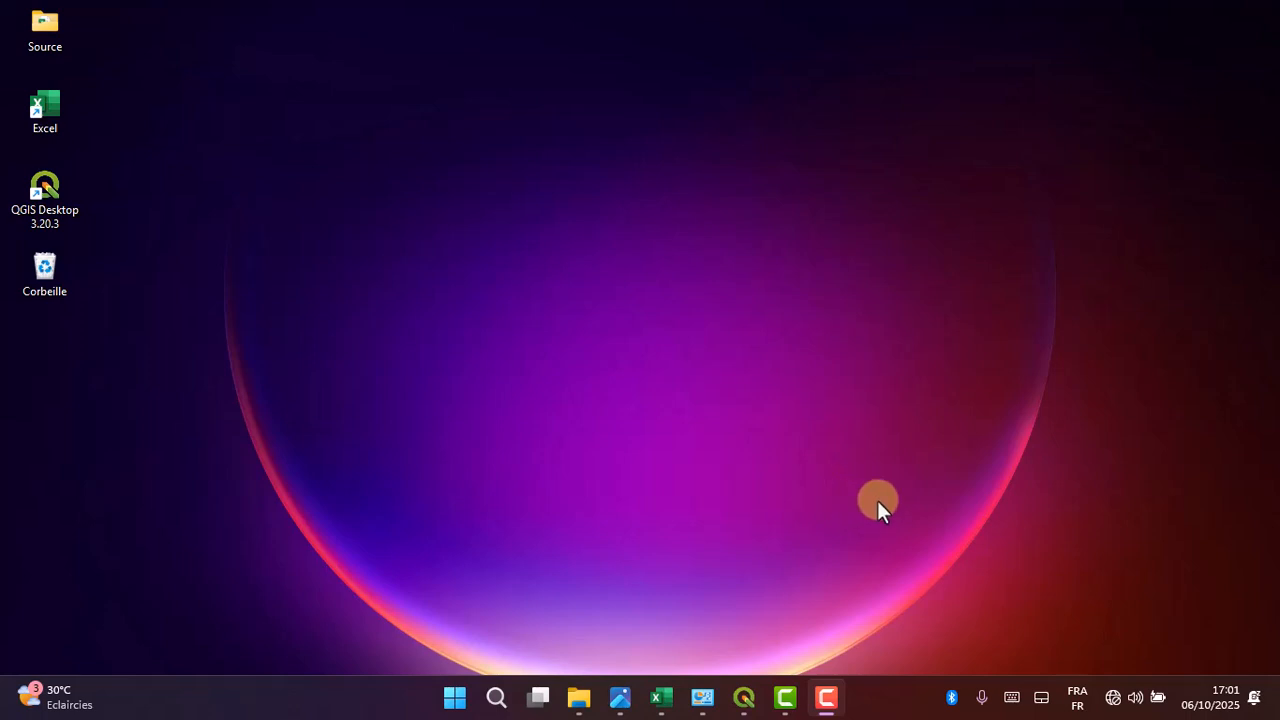
# - Switch to QGIS with its empty untitled project
pyautogui.click(743, 697)
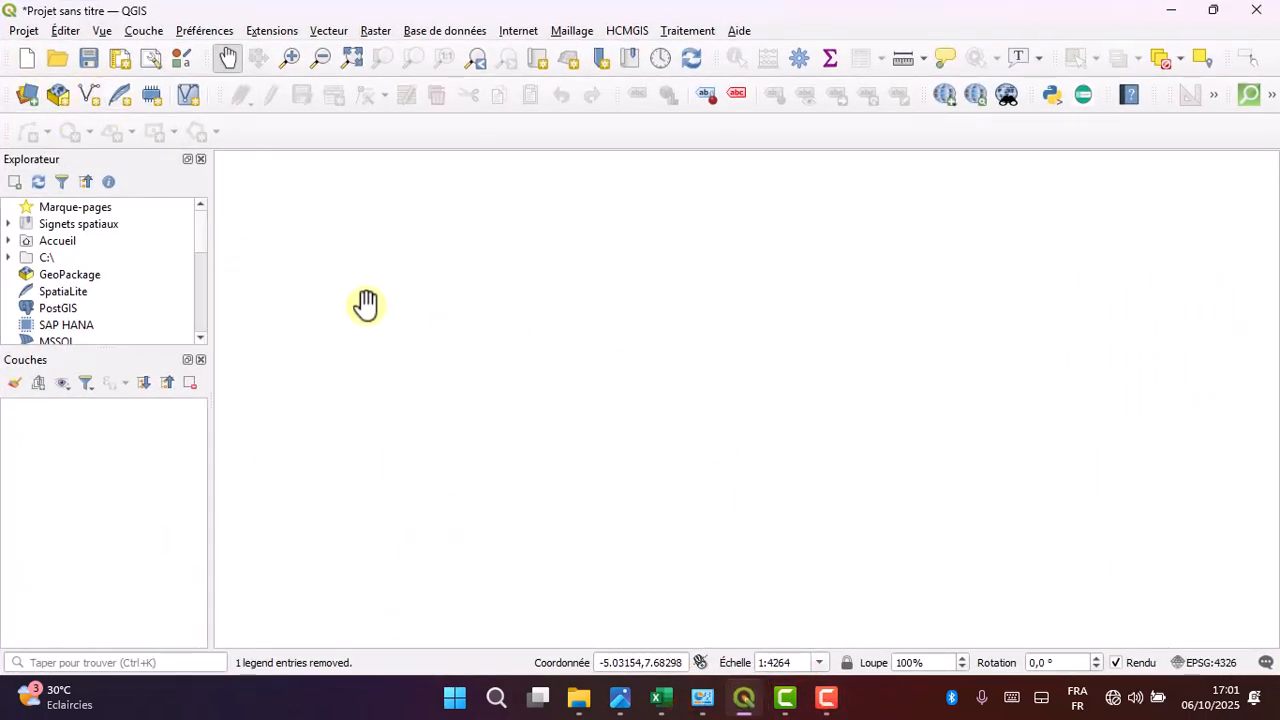
pyautogui.click(339, 169)
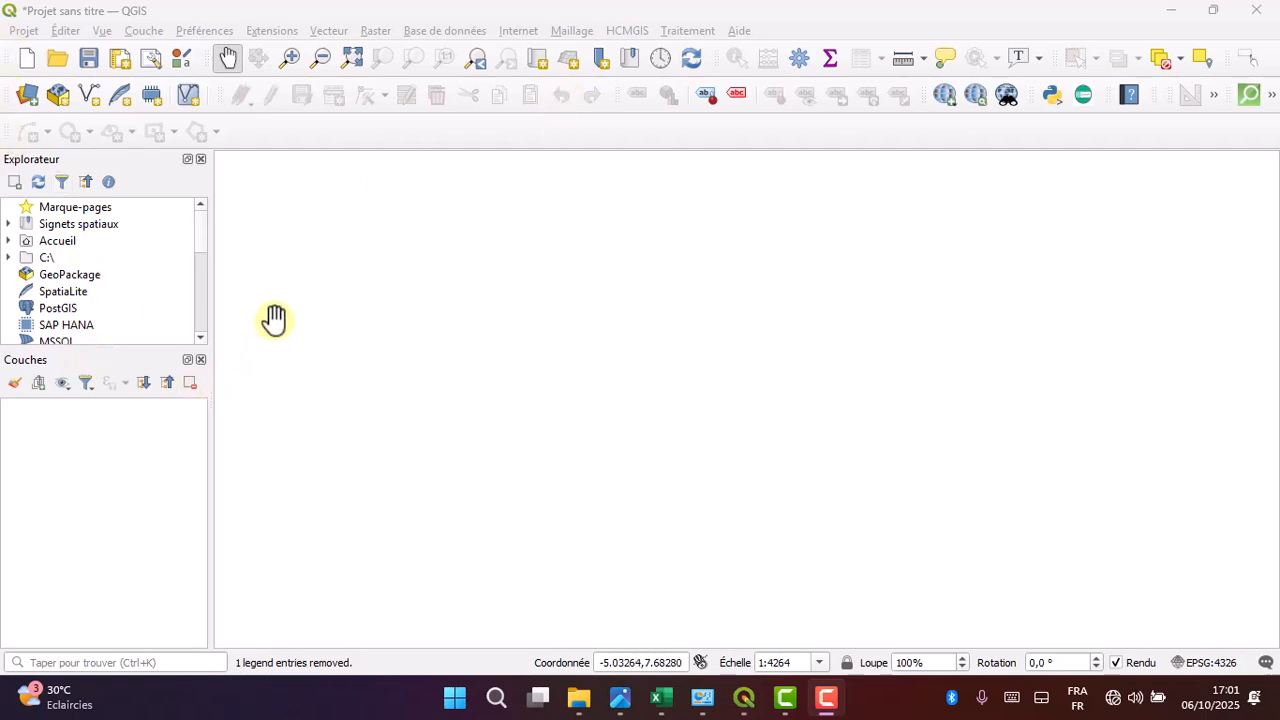
# - Clear the source file of the delimited text import, set the file format to CSV (virgule), and close the data source manager
pyautogui.click(745, 122)
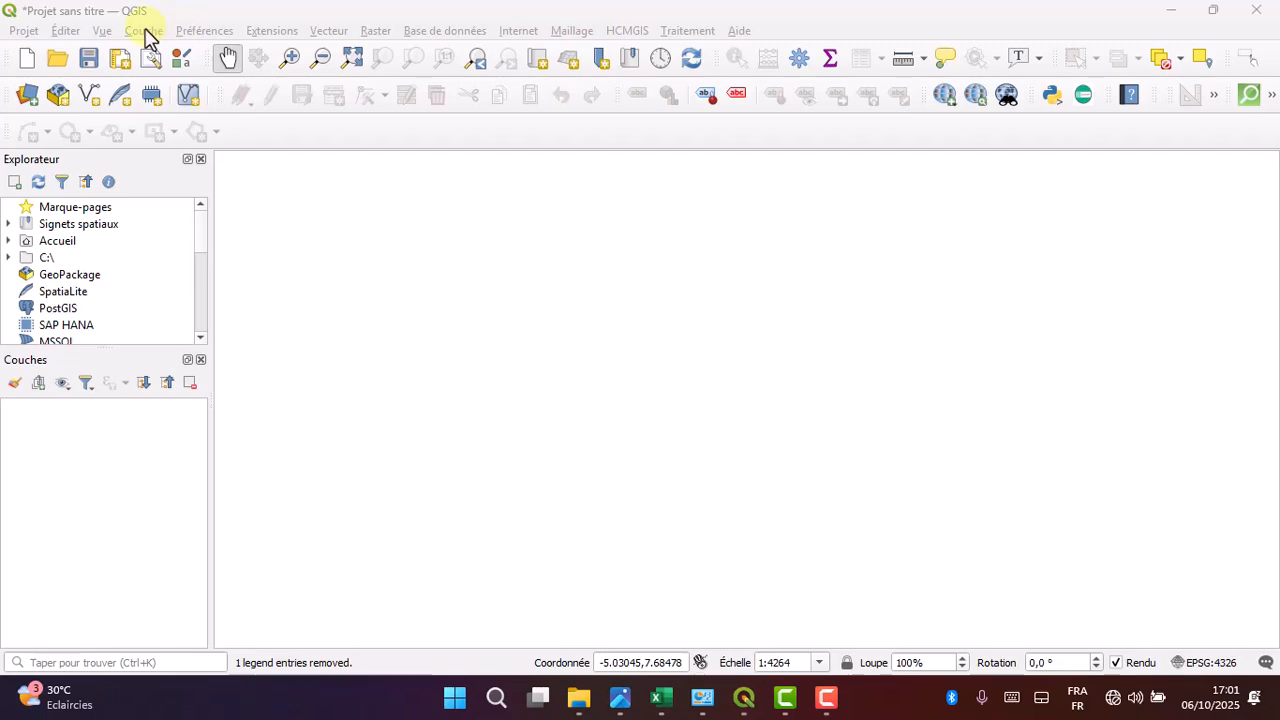
pyautogui.click(145, 31)
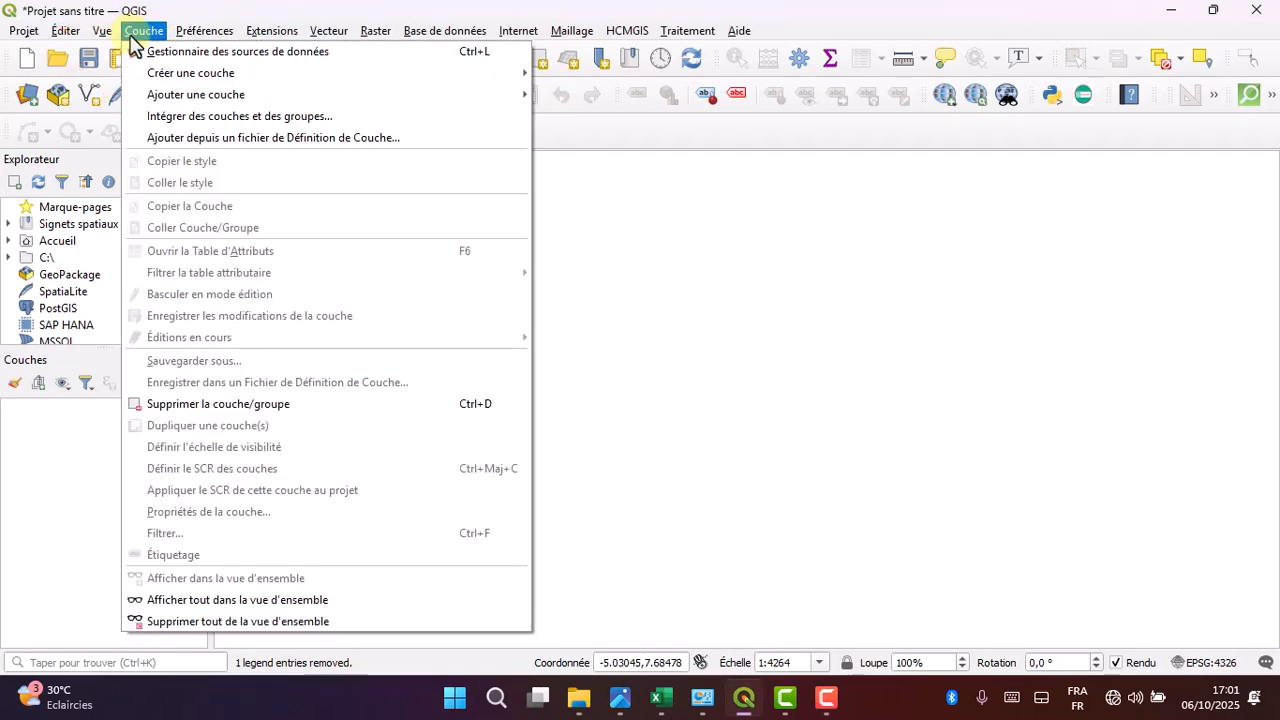
pyautogui.moveTo(200, 94)
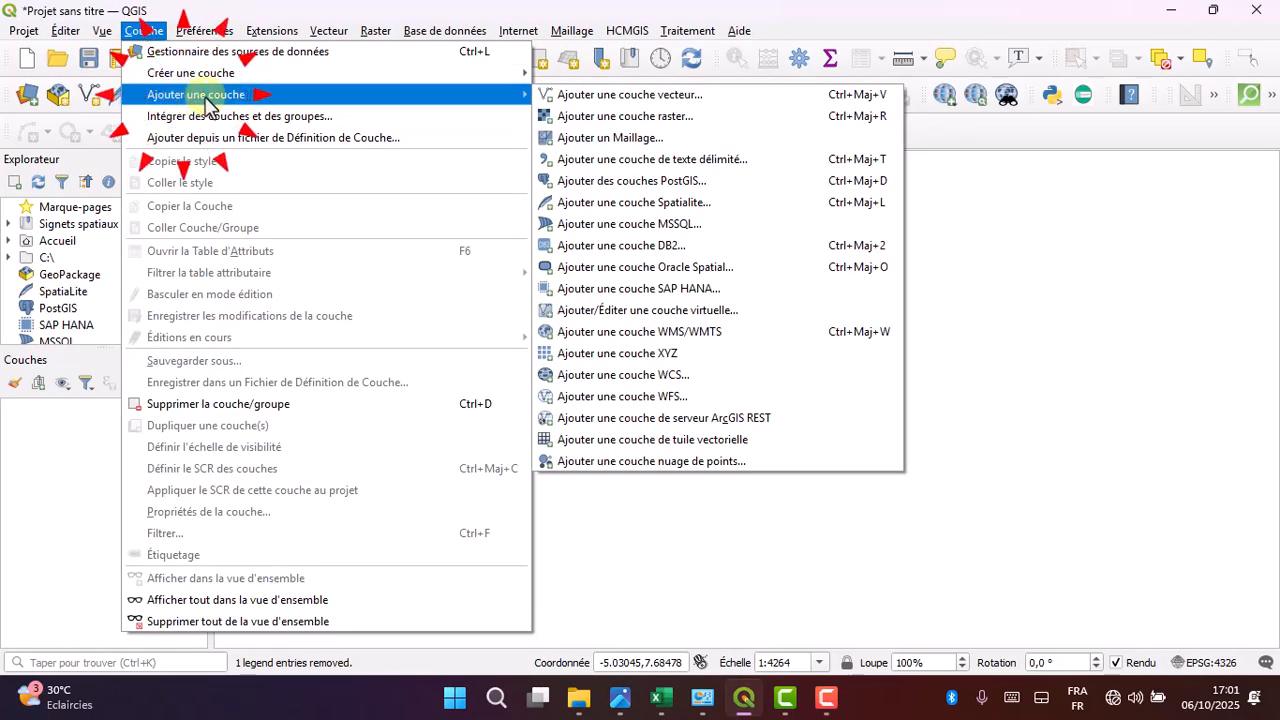
pyautogui.click(624, 166)
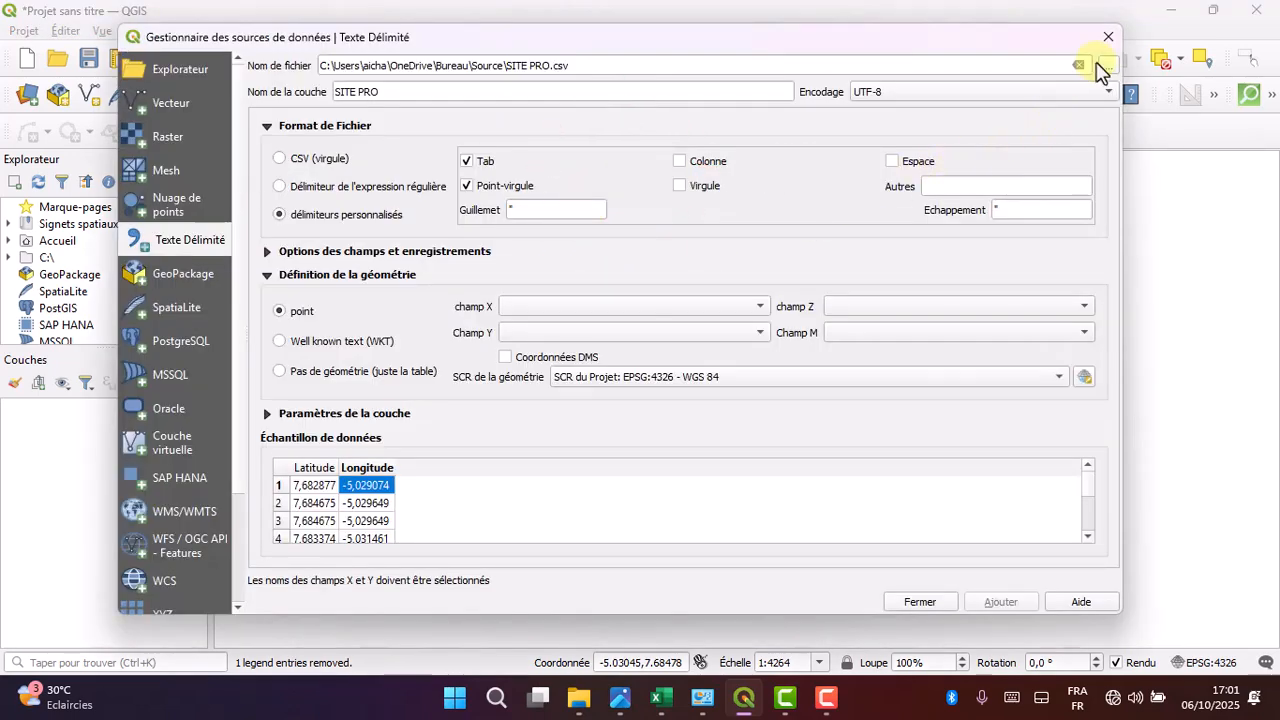
pyautogui.click(1079, 65)
pyautogui.click(336, 160)
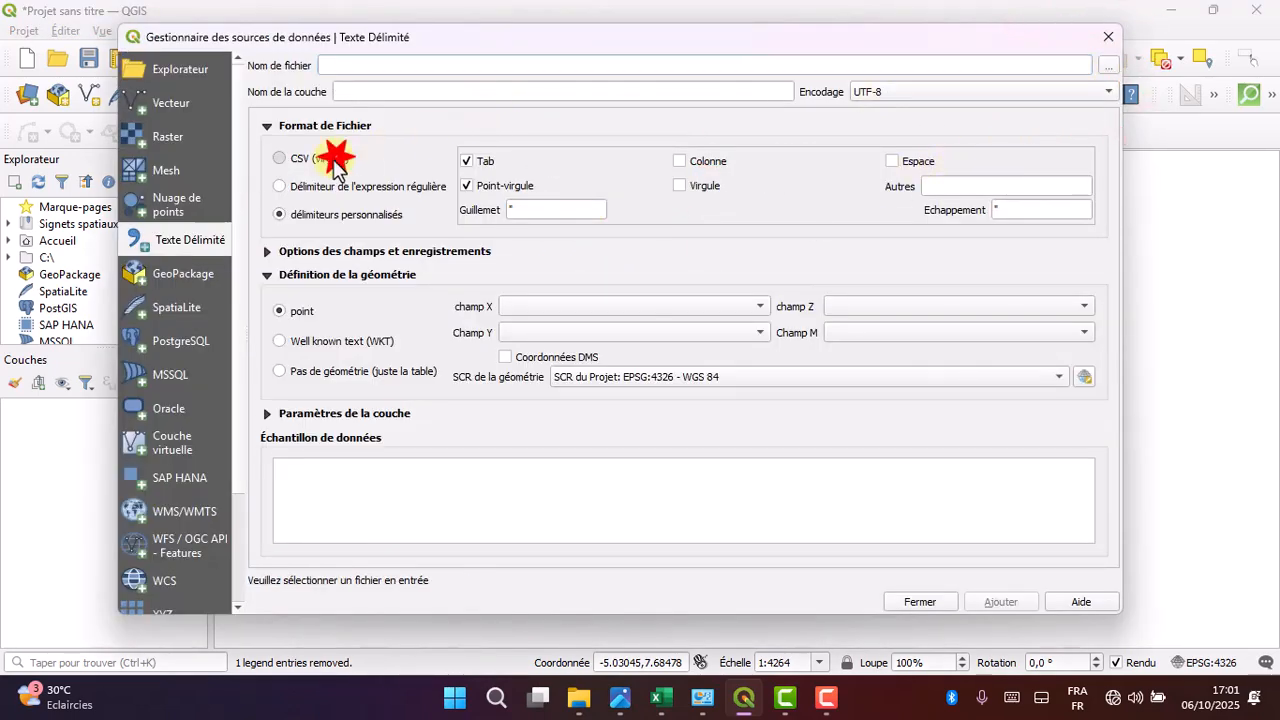
pyautogui.click(1108, 37)
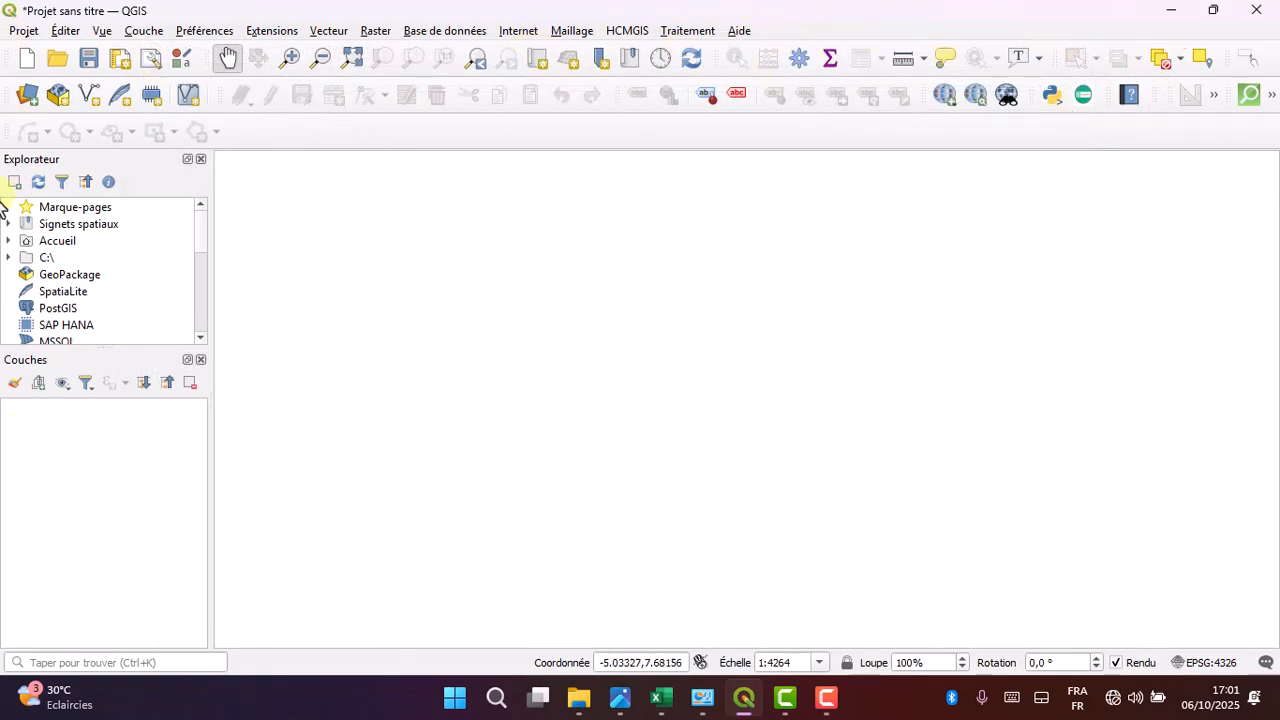
# - Show the Gestion des couches toolbar and choose SITE PRO.csv from Bureau > Source as the source of a new delimited text layer
pyautogui.rightClick(908, 40)
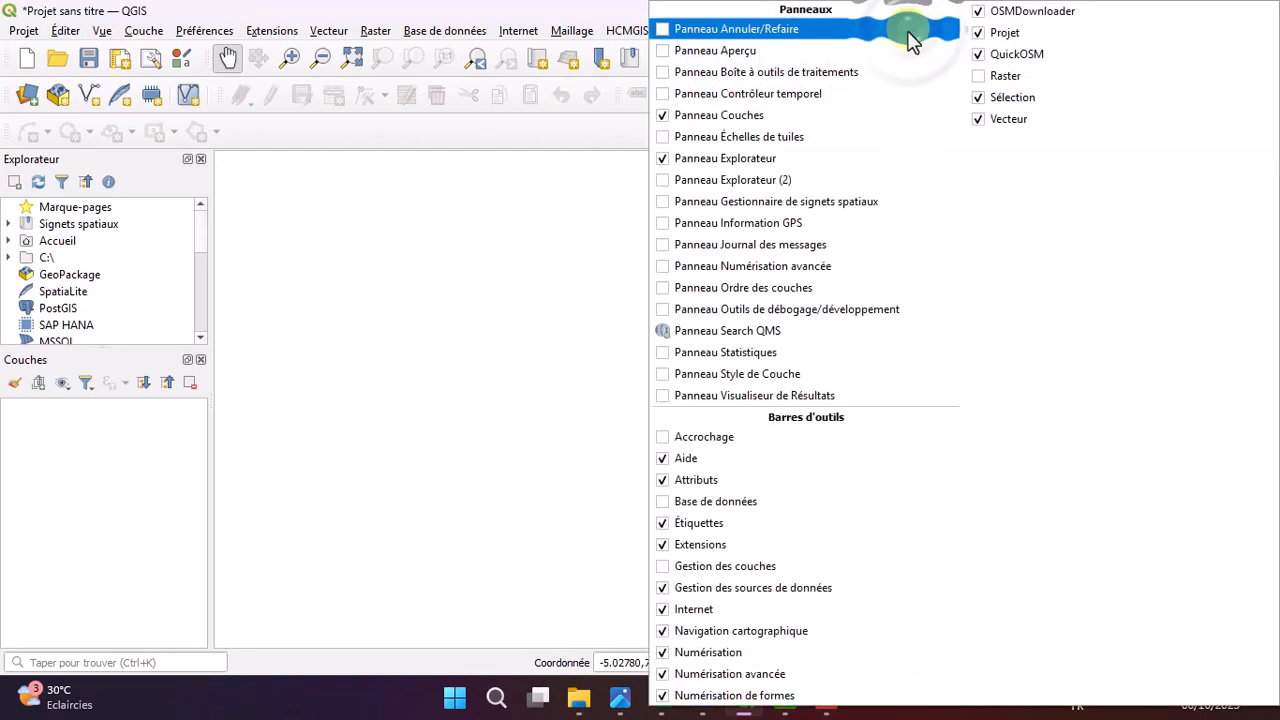
pyautogui.click(664, 566)
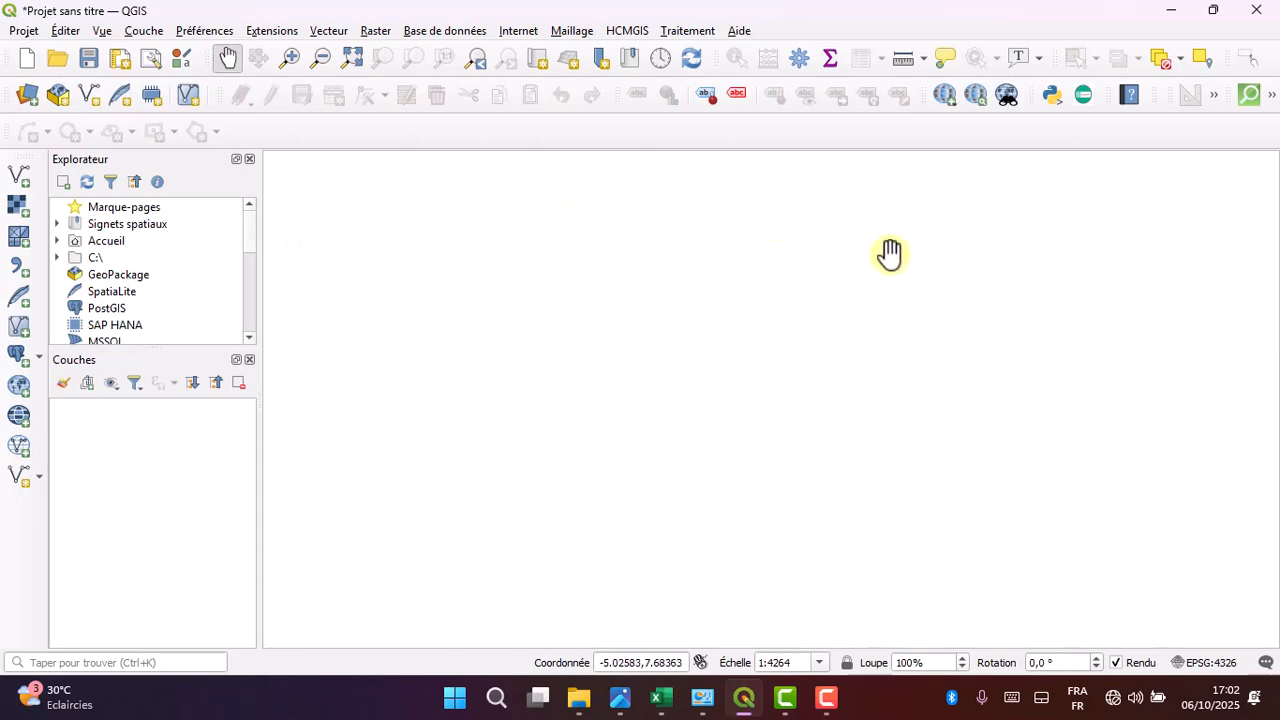
pyautogui.click(19, 267)
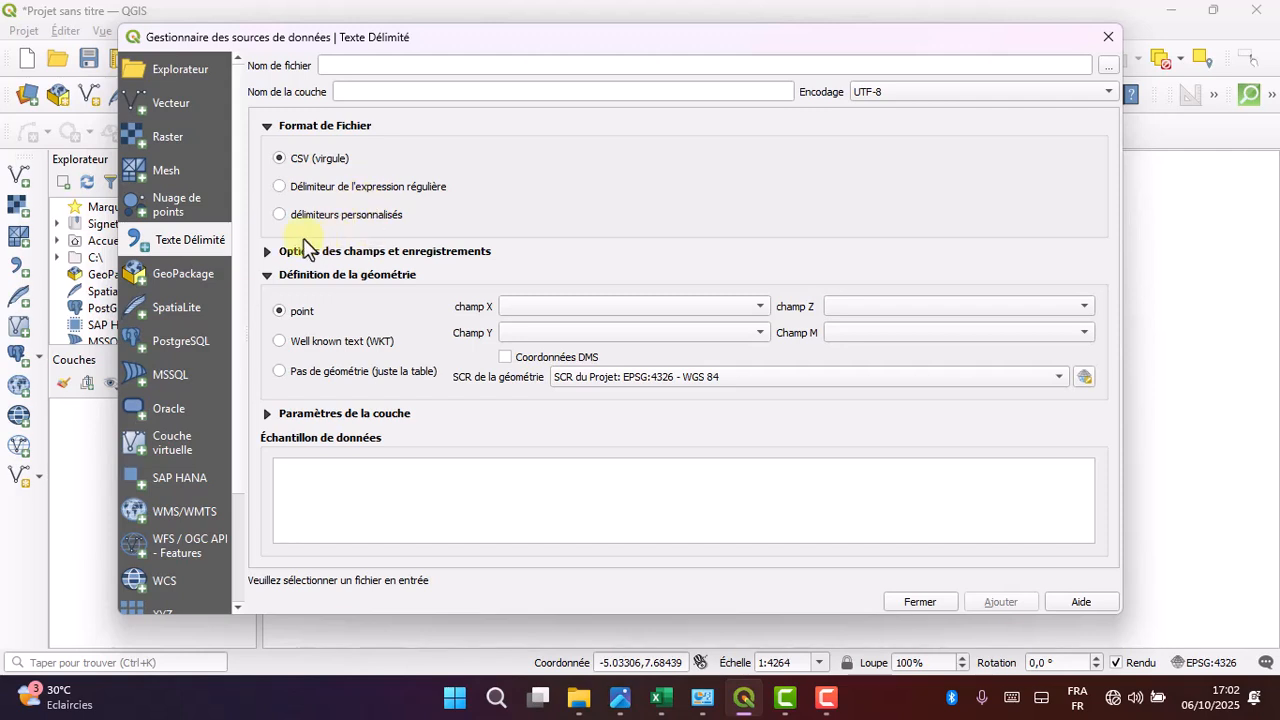
pyautogui.click(1107, 63)
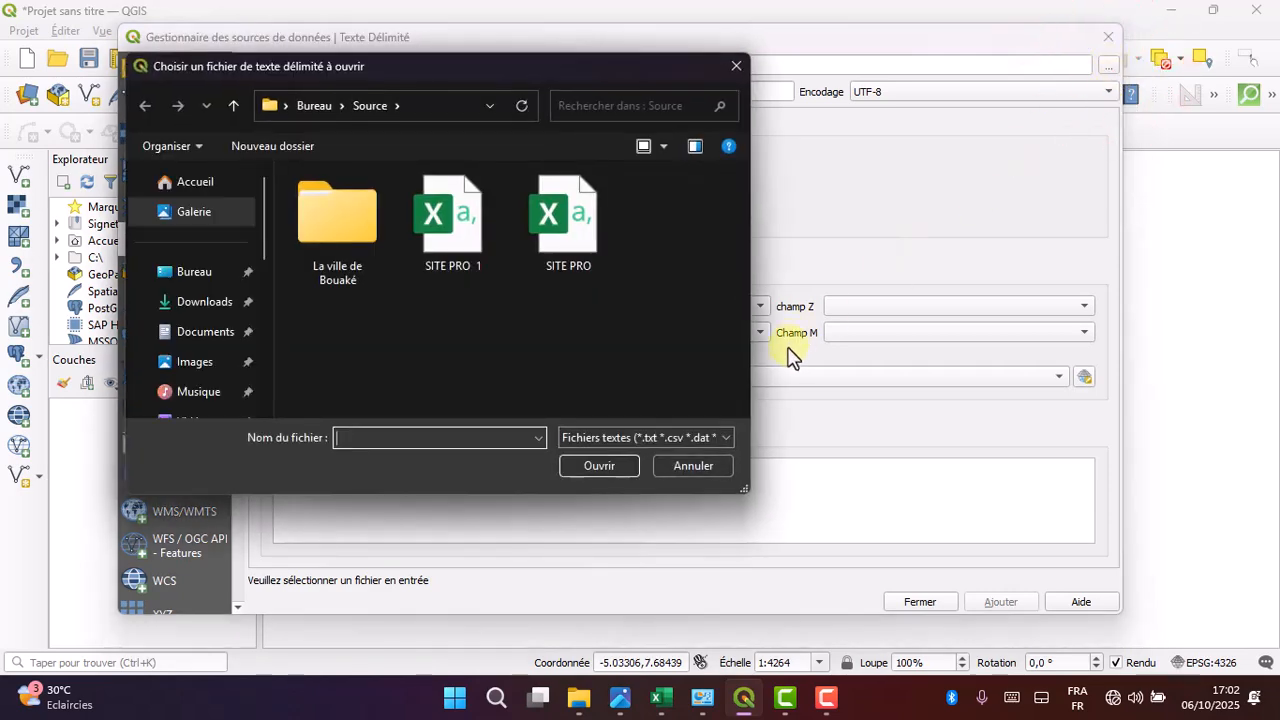
pyautogui.click(581, 224)
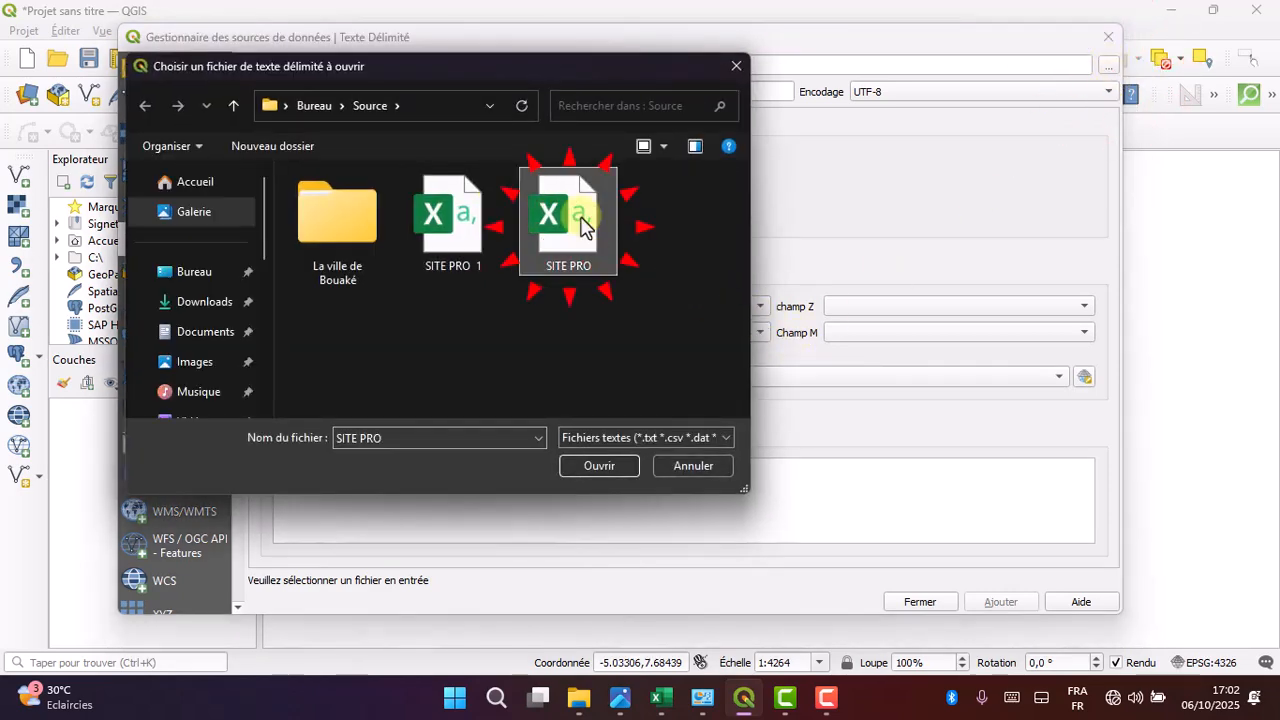
pyautogui.click(605, 466)
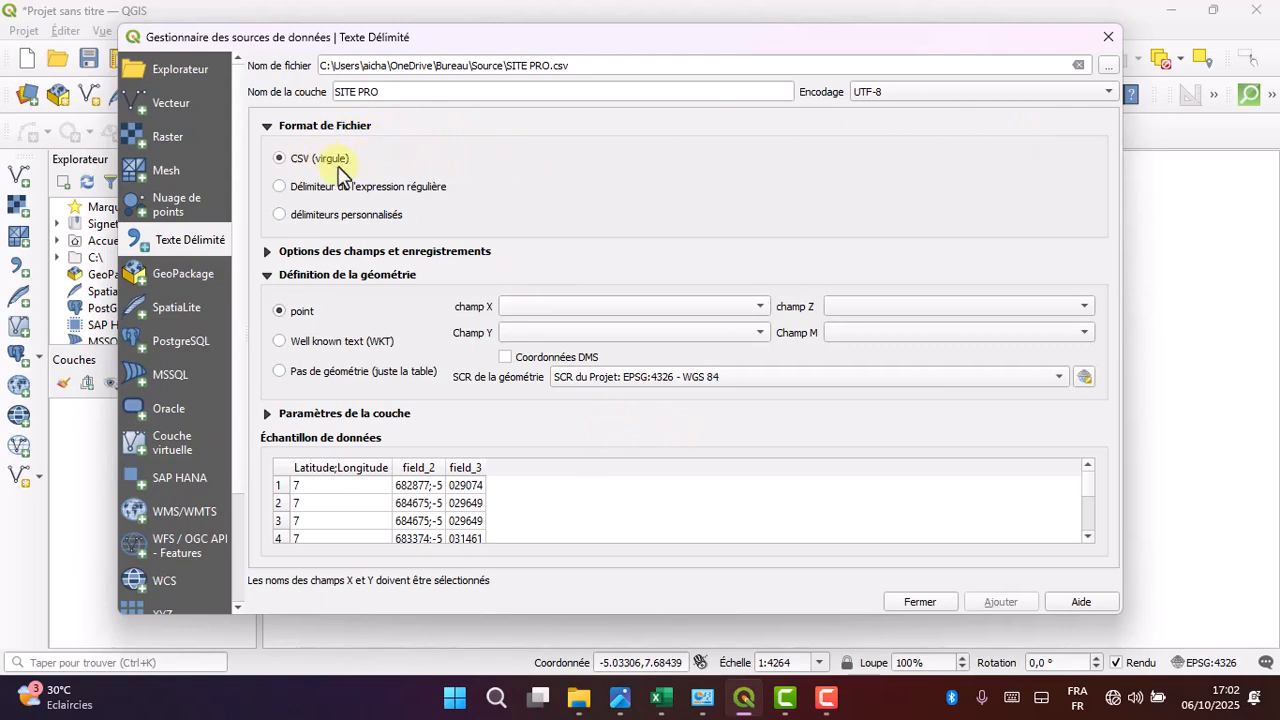
# - Set the file format to custom delimiters with Tab and Point-virgule enabled, so Latitude and Longitude split into separate columns
pyautogui.click(330, 220)
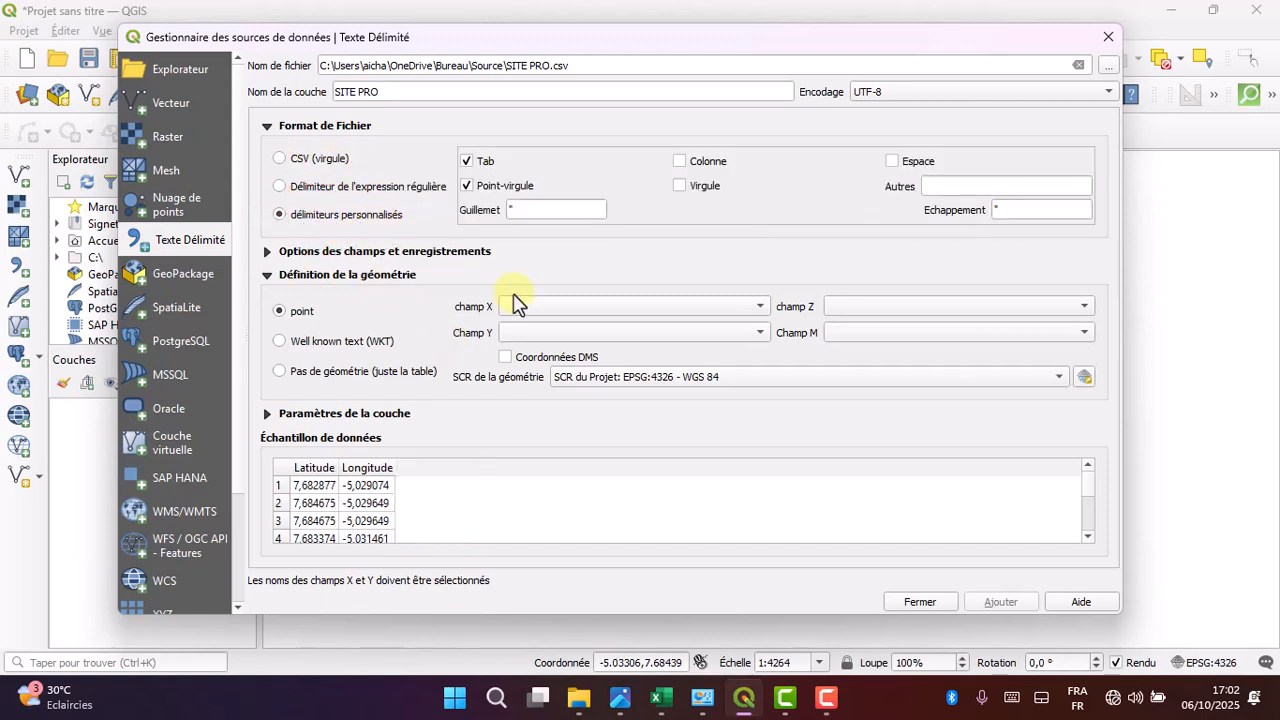
pyautogui.click(480, 188)
pyautogui.click(478, 188)
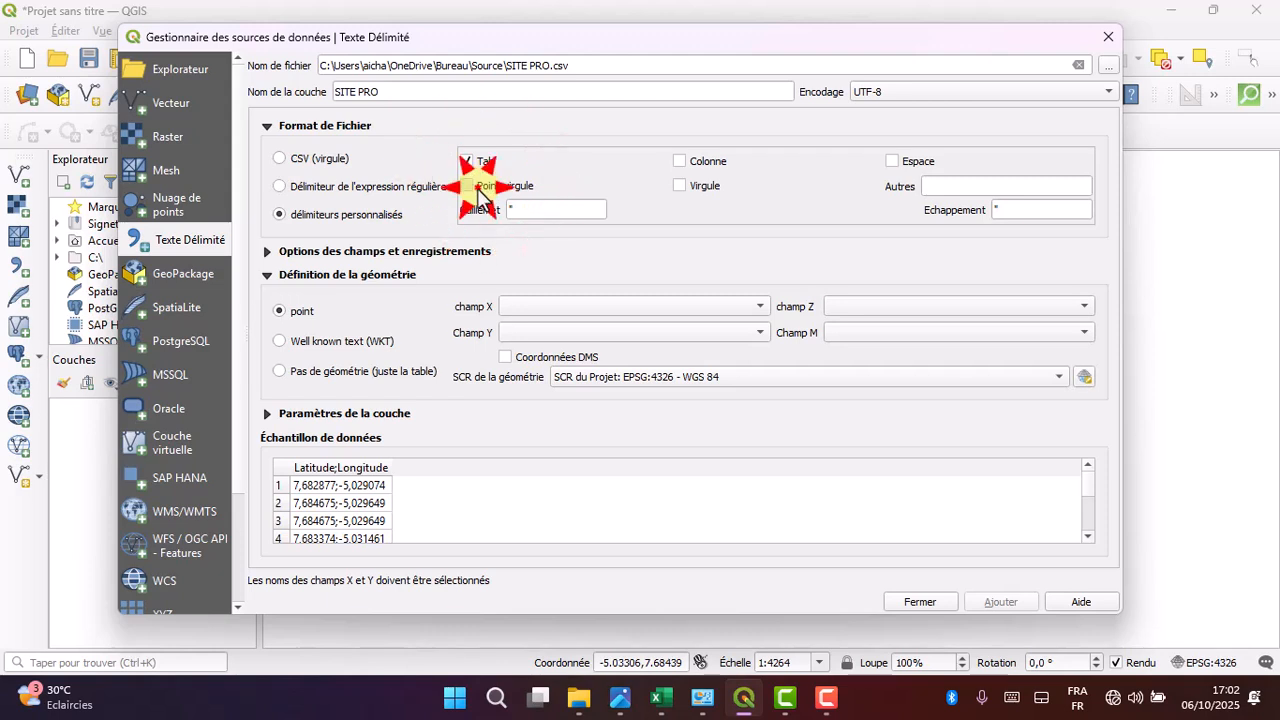
pyautogui.click(477, 188)
pyautogui.click(352, 521)
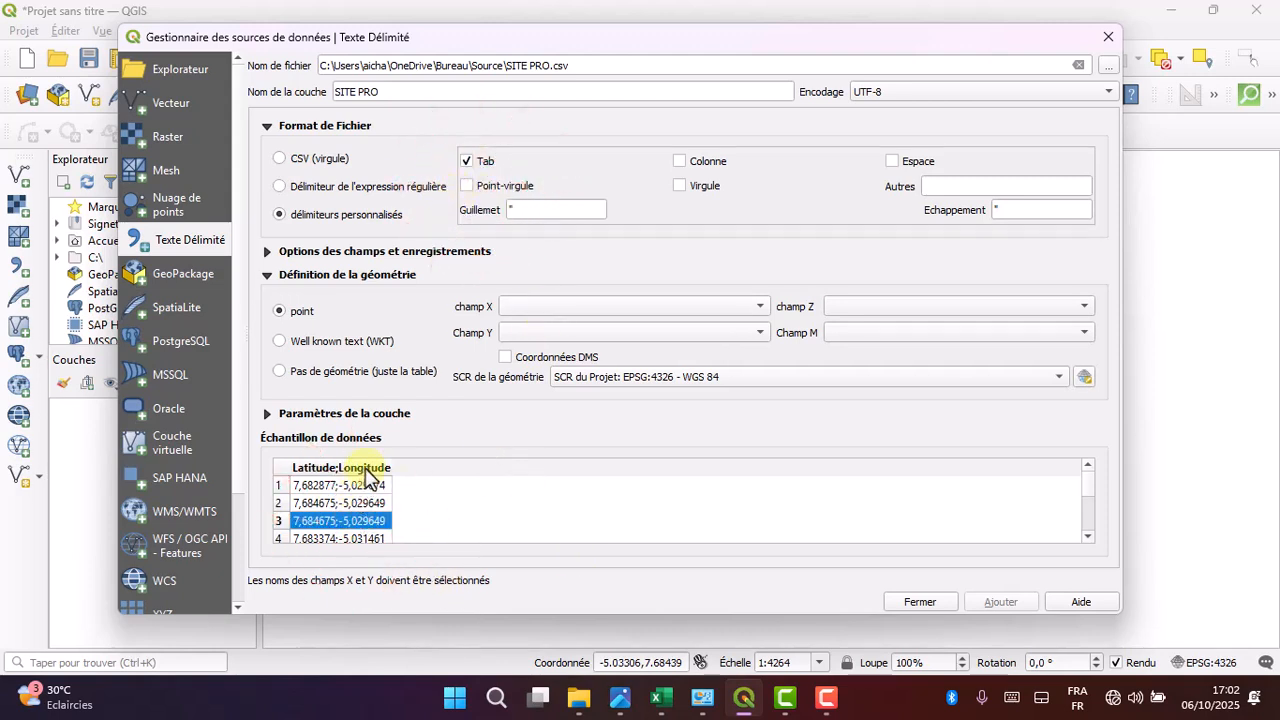
pyautogui.click(481, 428)
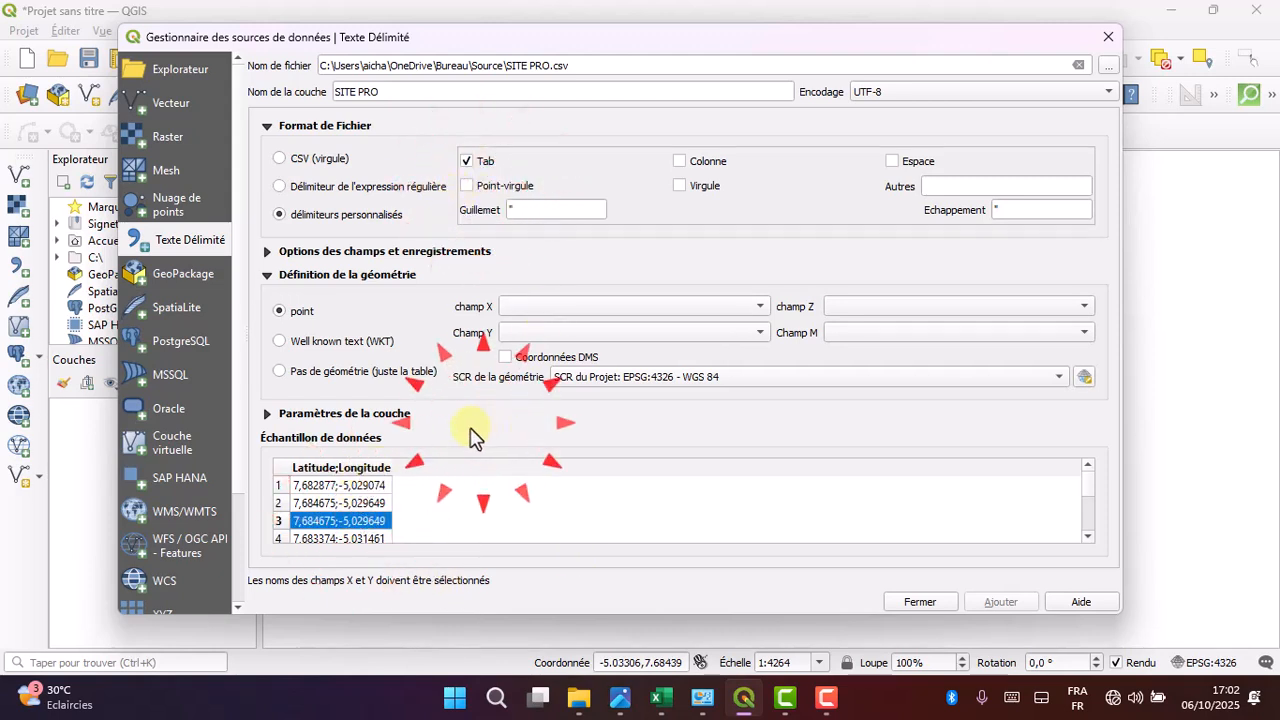
pyautogui.click(505, 190)
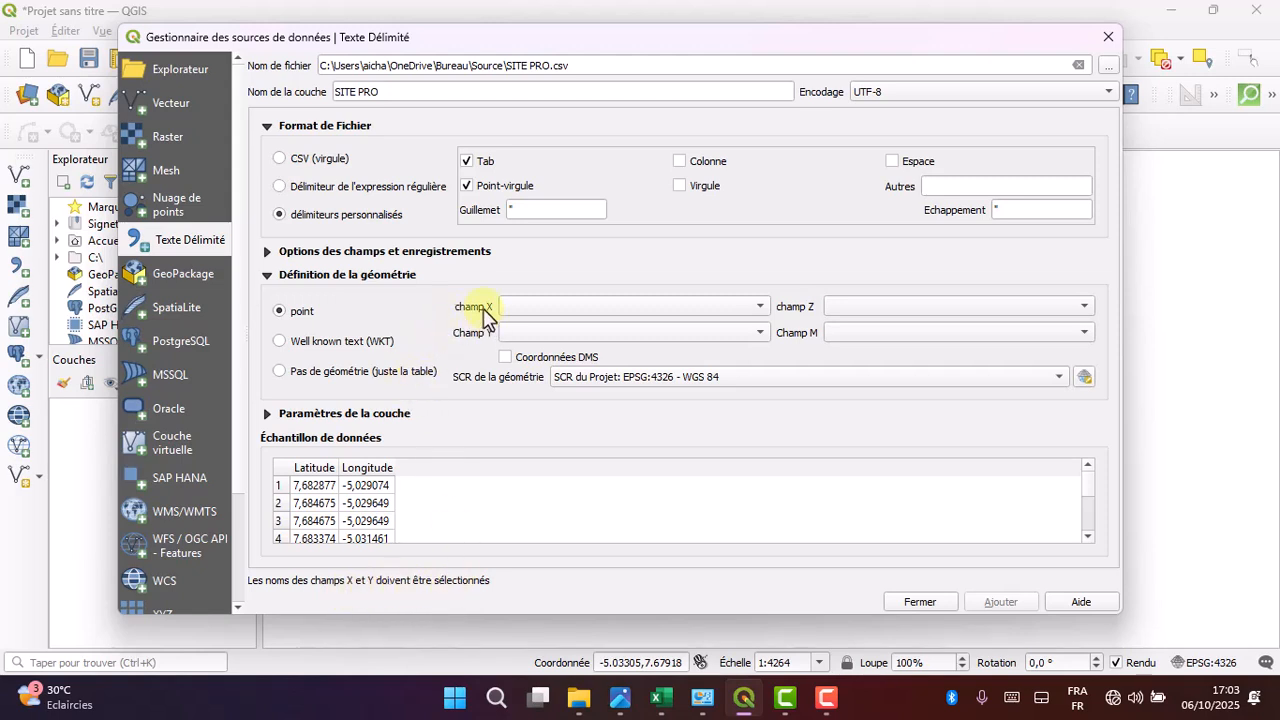
# - Assign Longitude to the X field and Latitude to the Y field, add the SITE PRO layer, and close the data source manager
pyautogui.click(545, 308)
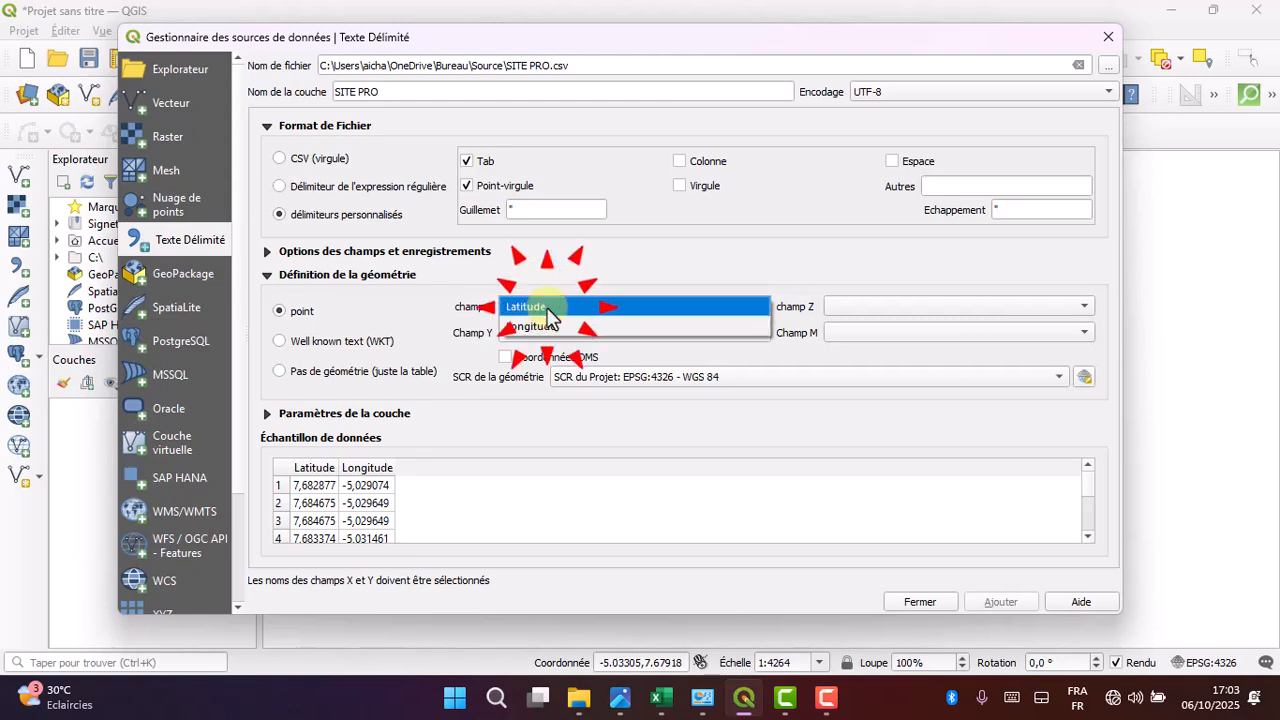
pyautogui.click(527, 328)
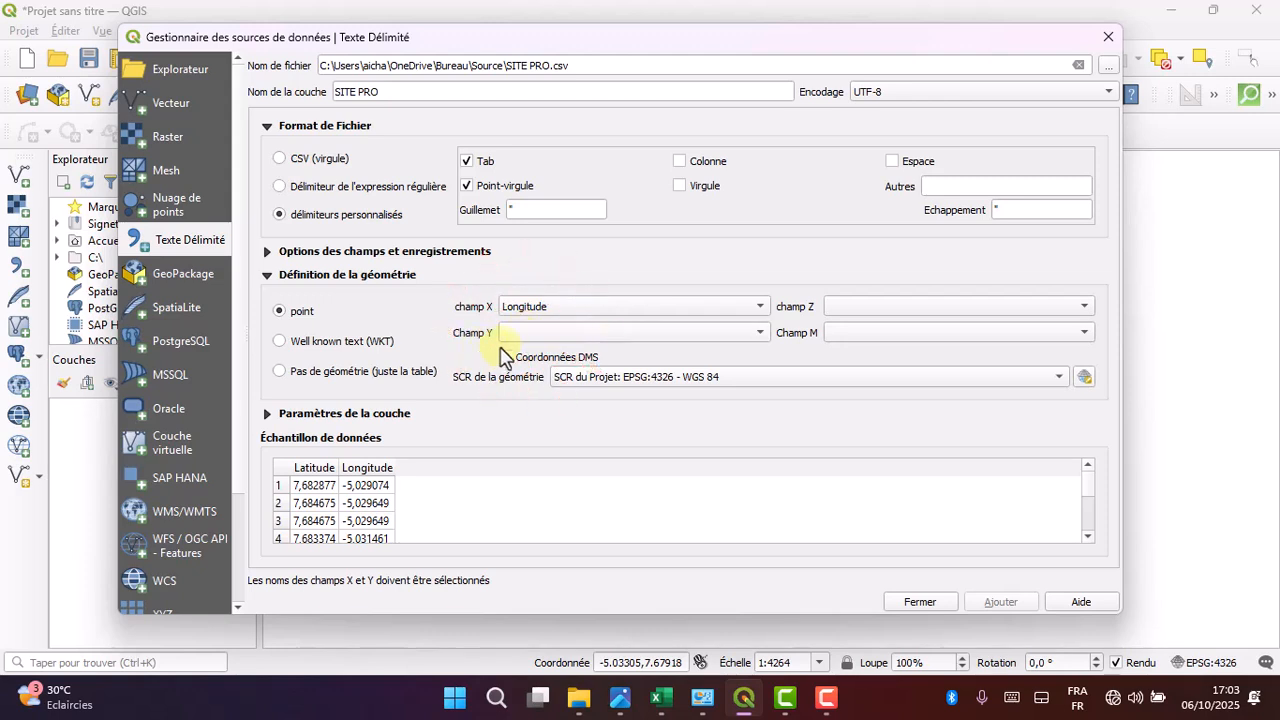
pyautogui.click(510, 333)
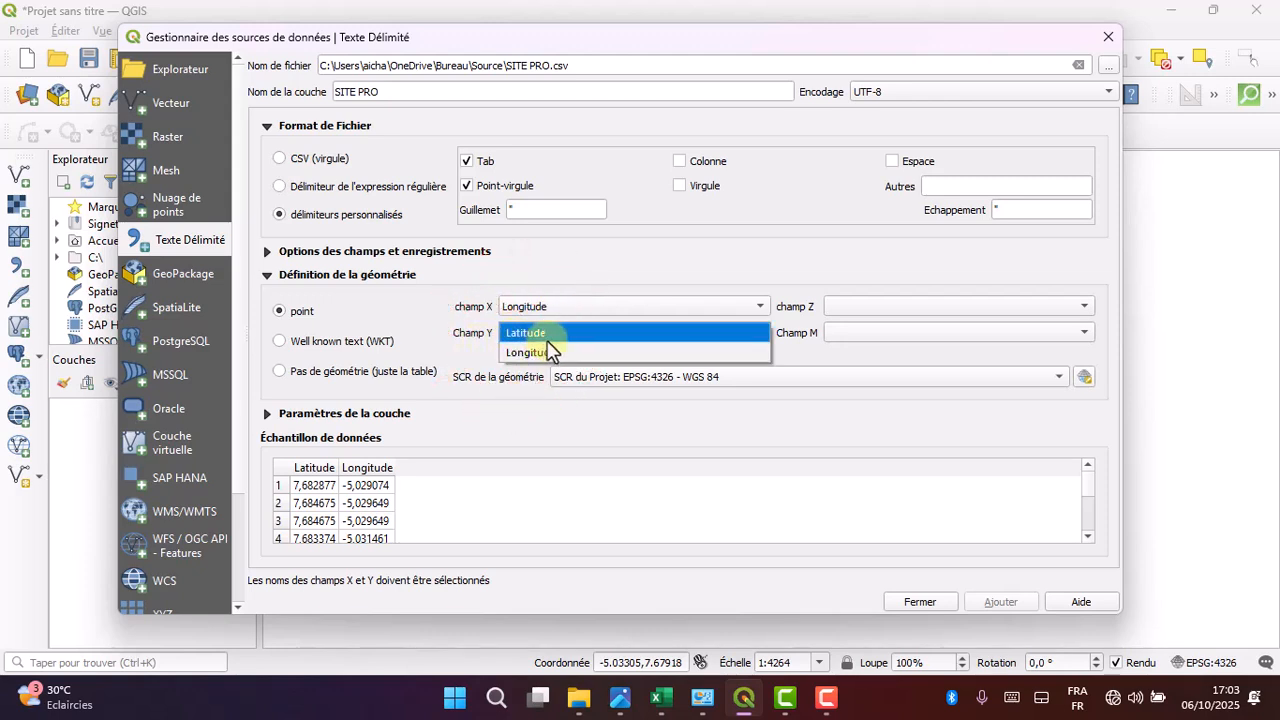
pyautogui.click(549, 336)
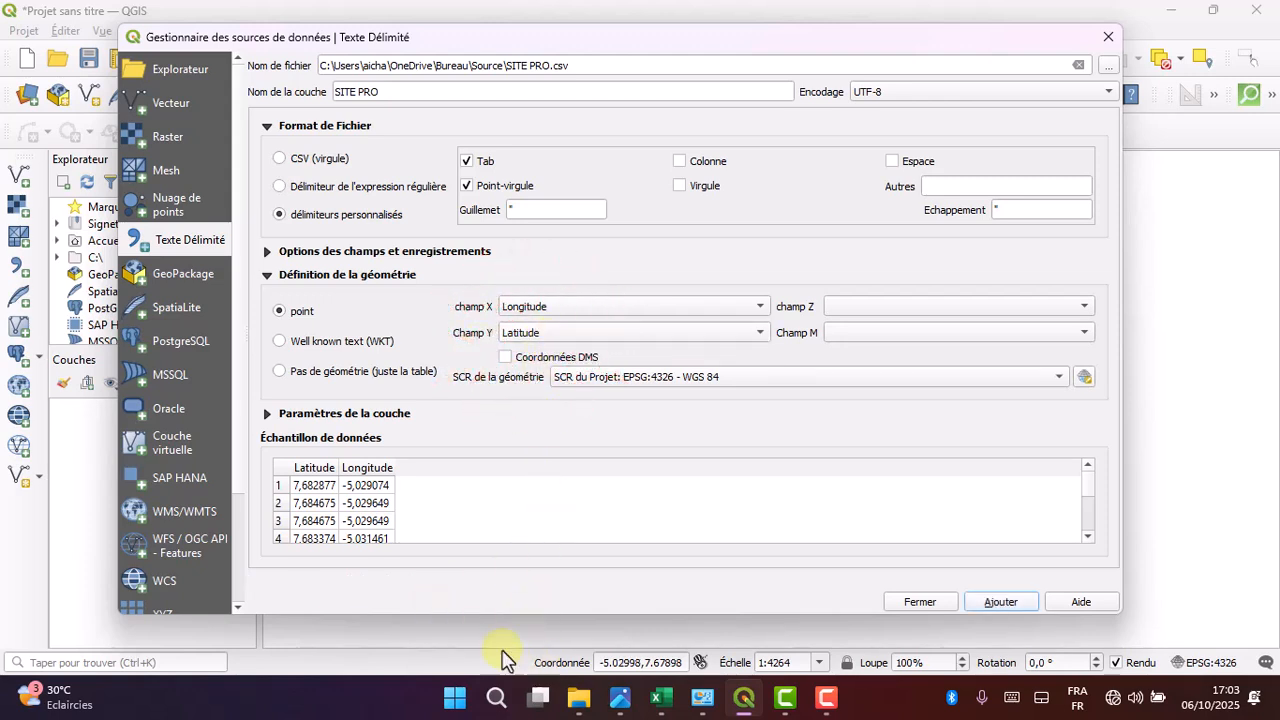
pyautogui.click(990, 604)
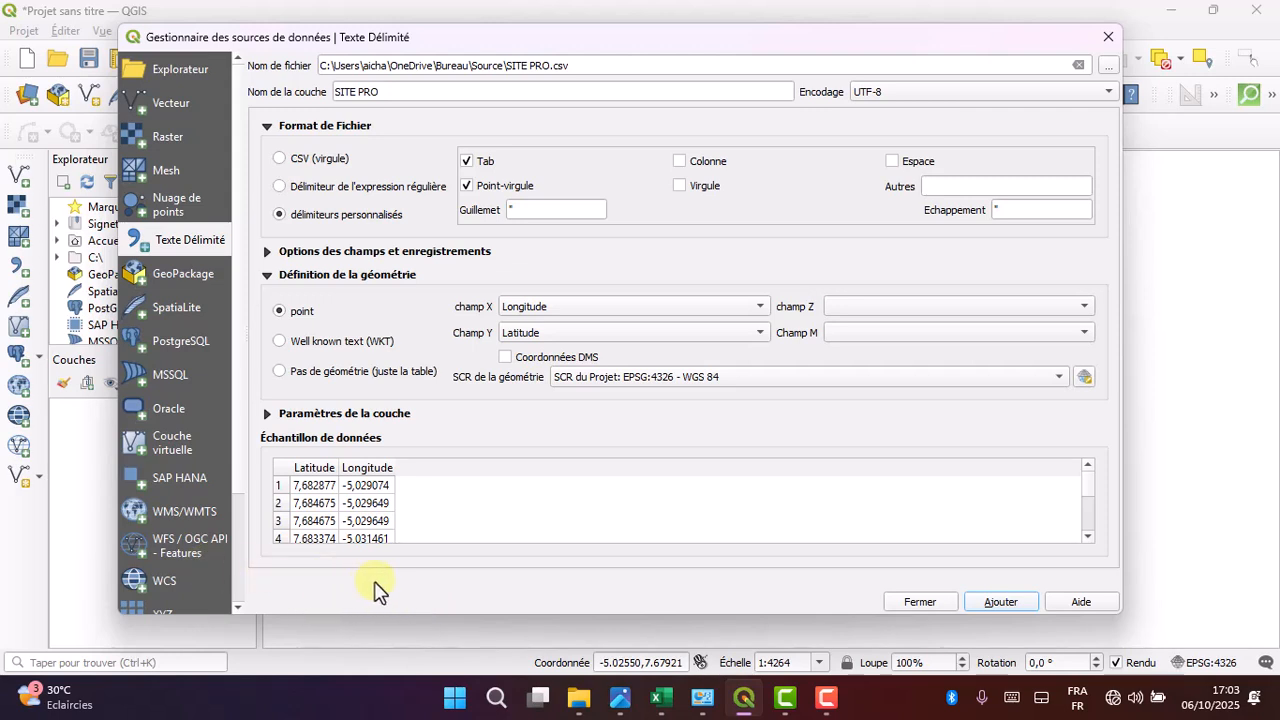
pyautogui.click(999, 603)
pyautogui.click(925, 603)
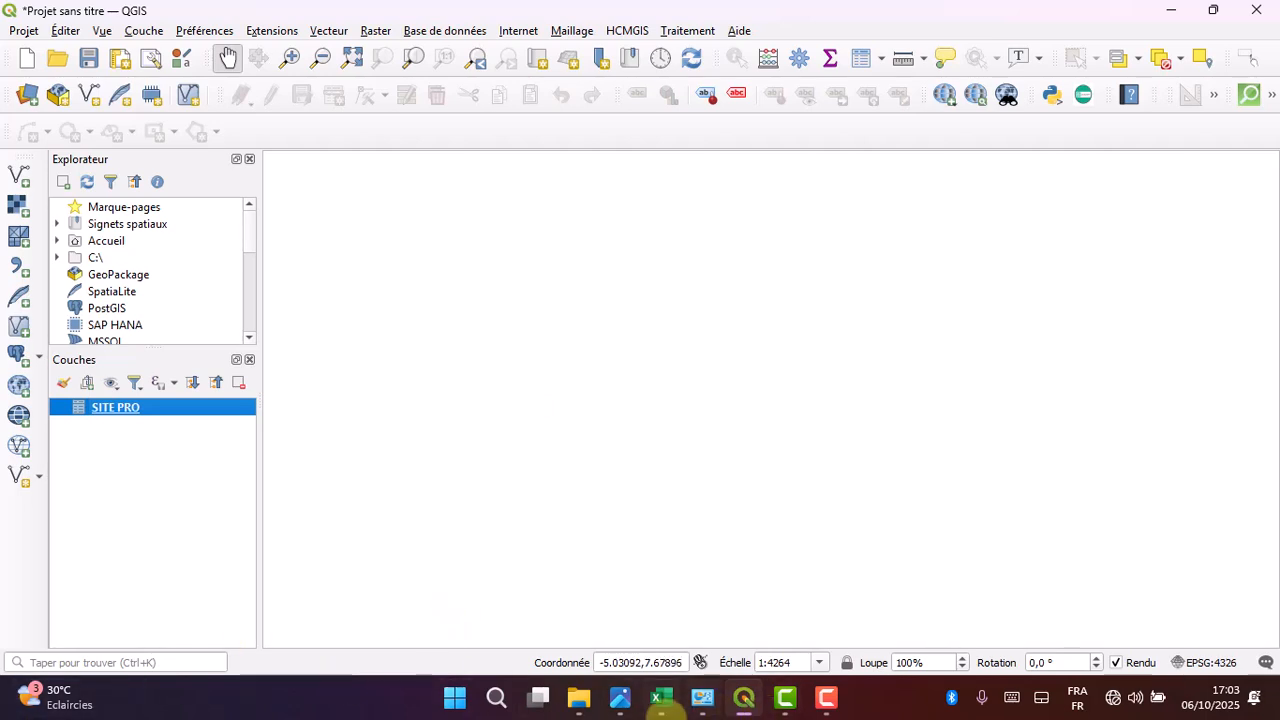
# - Compare the coordinate format on photo 8.jpeg with the Latitude and Longitude values in the SITE PRO worksheet, and return to QGIS
pyautogui.click(622, 700)
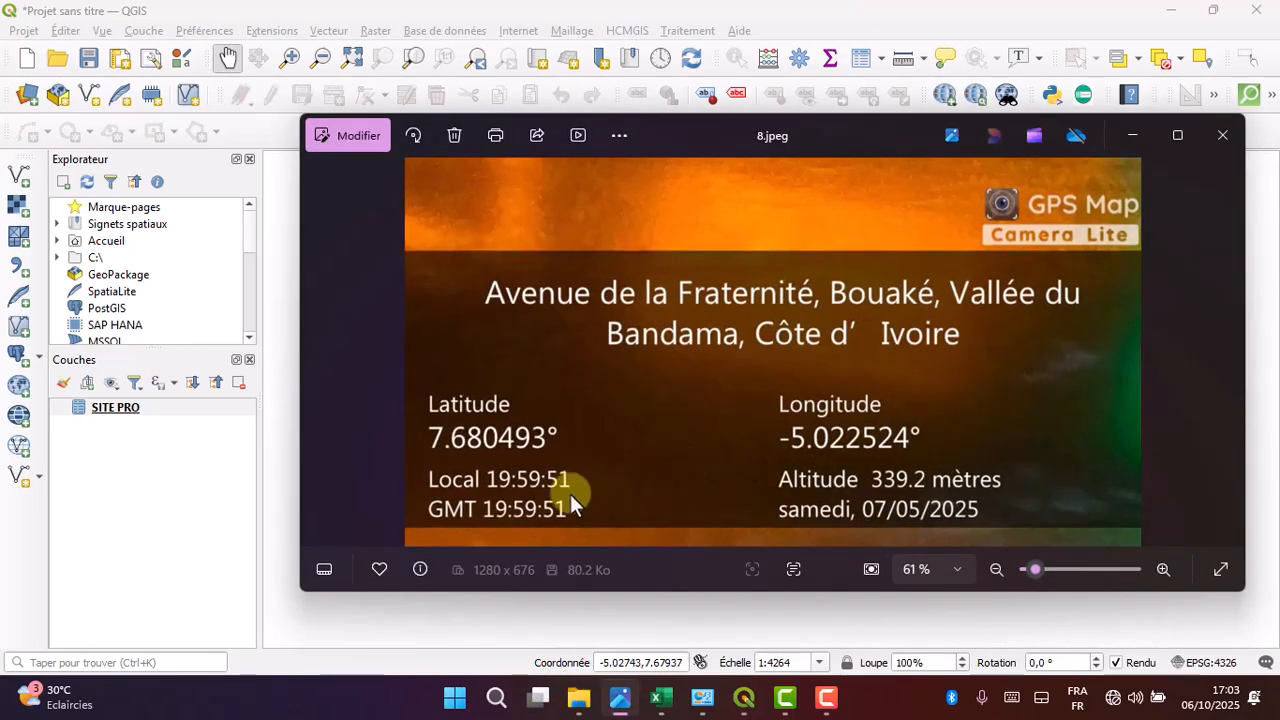
pyautogui.click(620, 700)
pyautogui.click(657, 700)
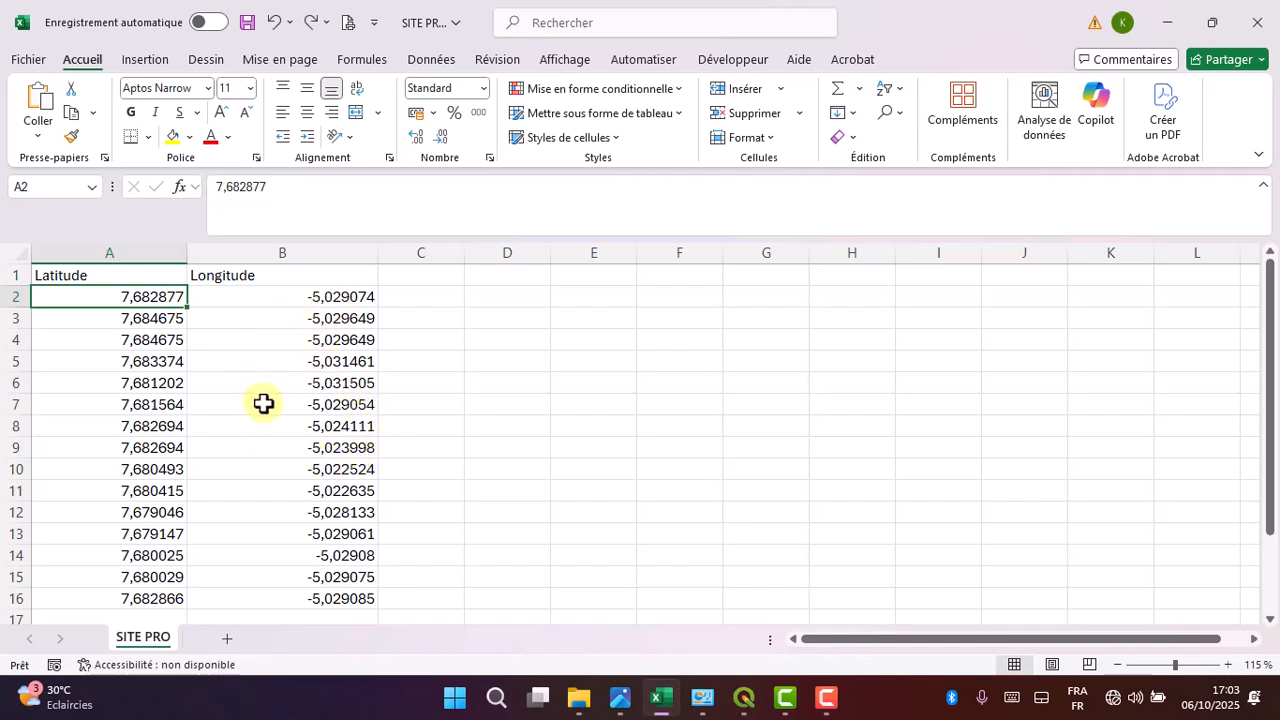
pyautogui.click(669, 698)
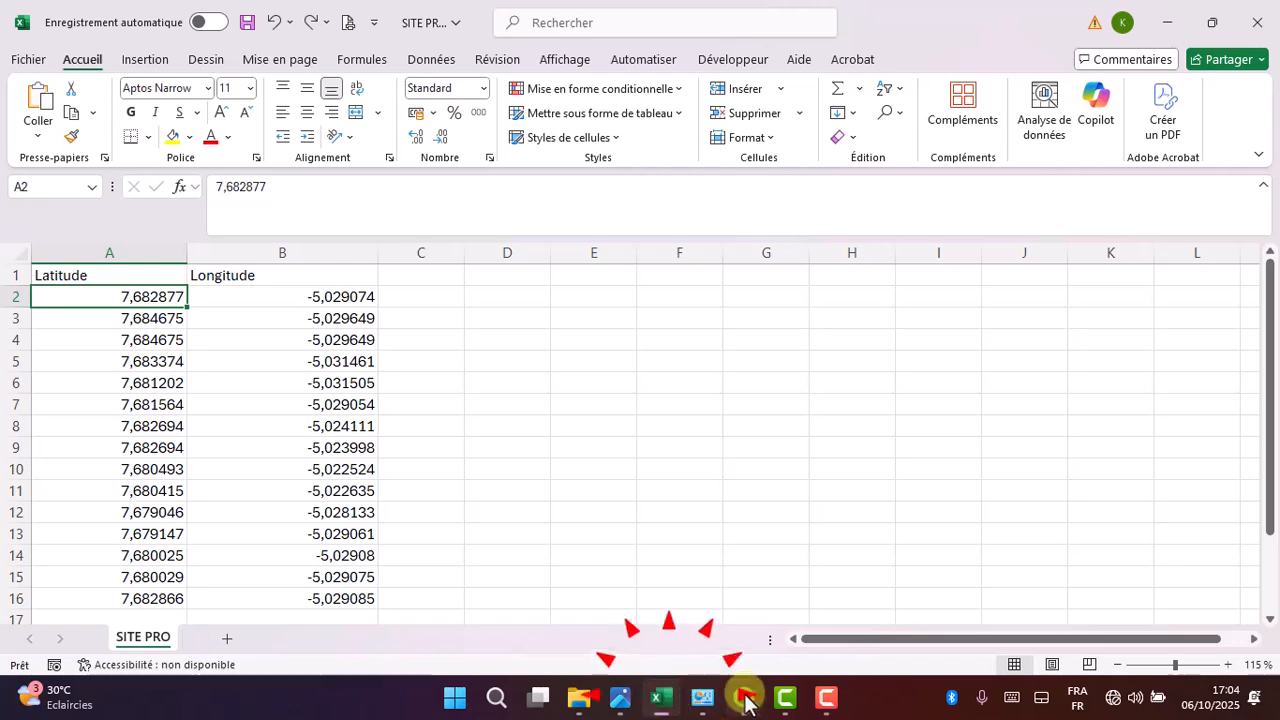
pyautogui.click(745, 698)
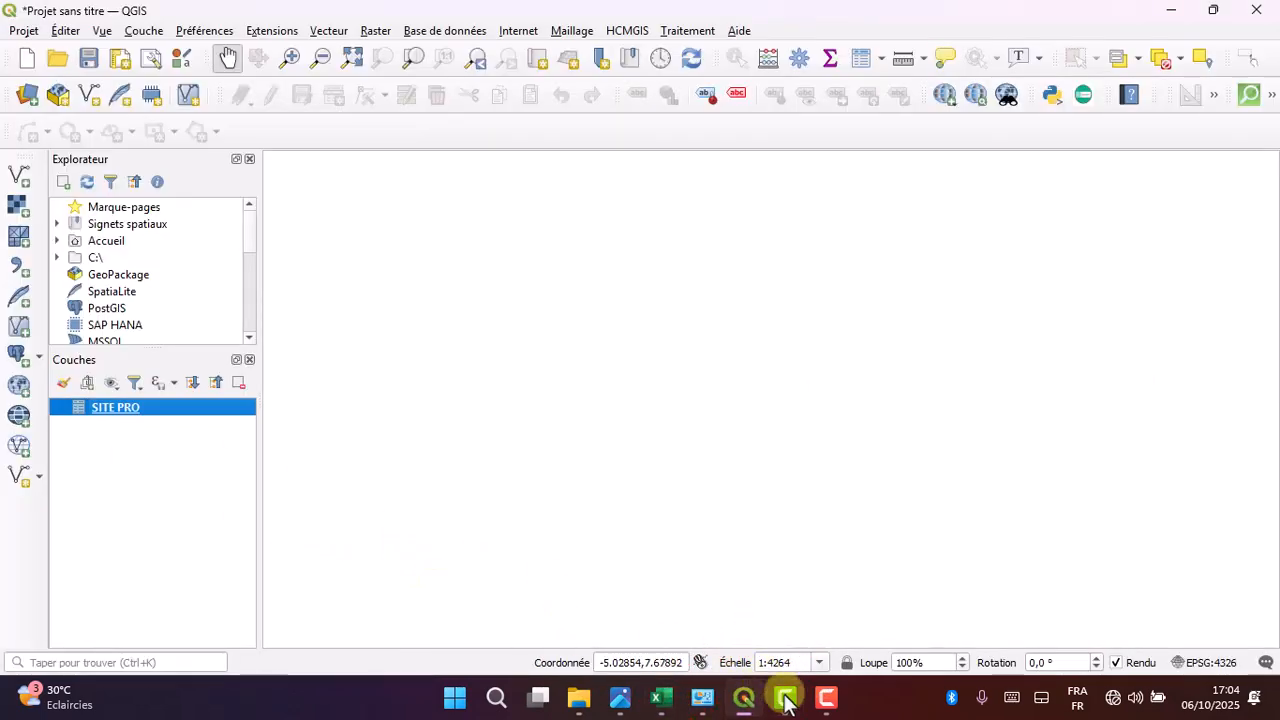
pyautogui.click(749, 702)
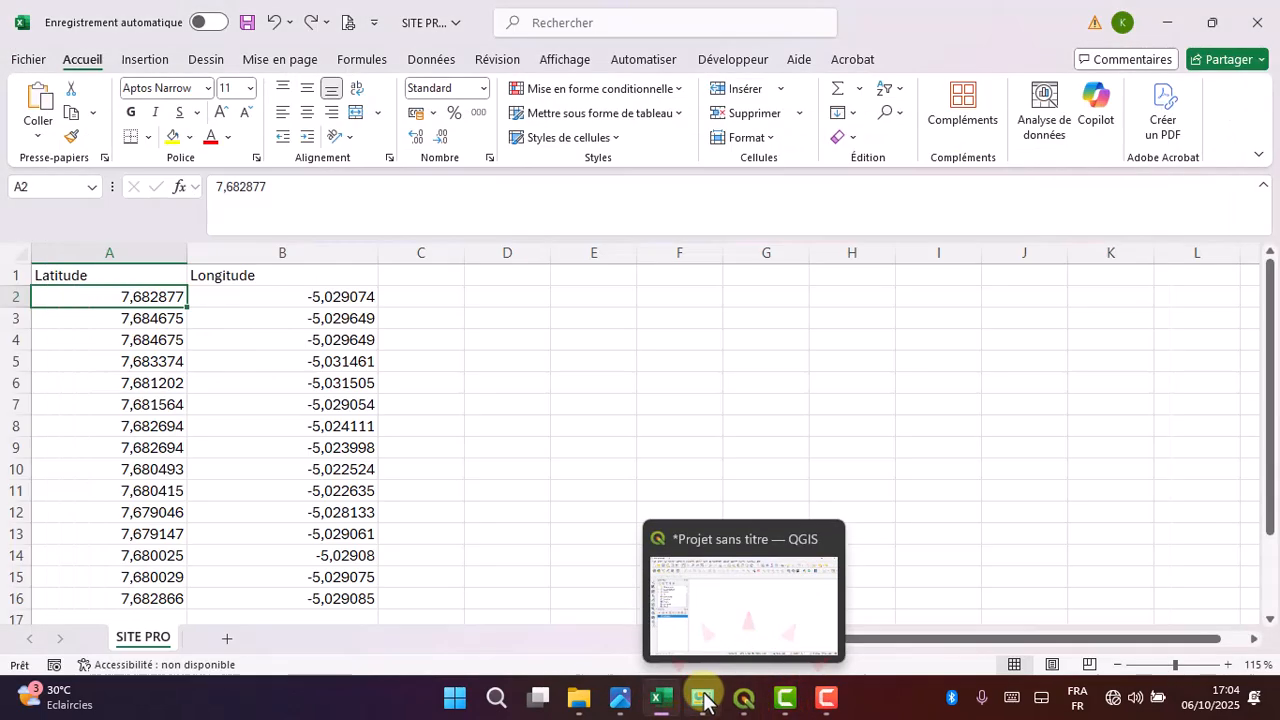
pyautogui.moveTo(704, 698)
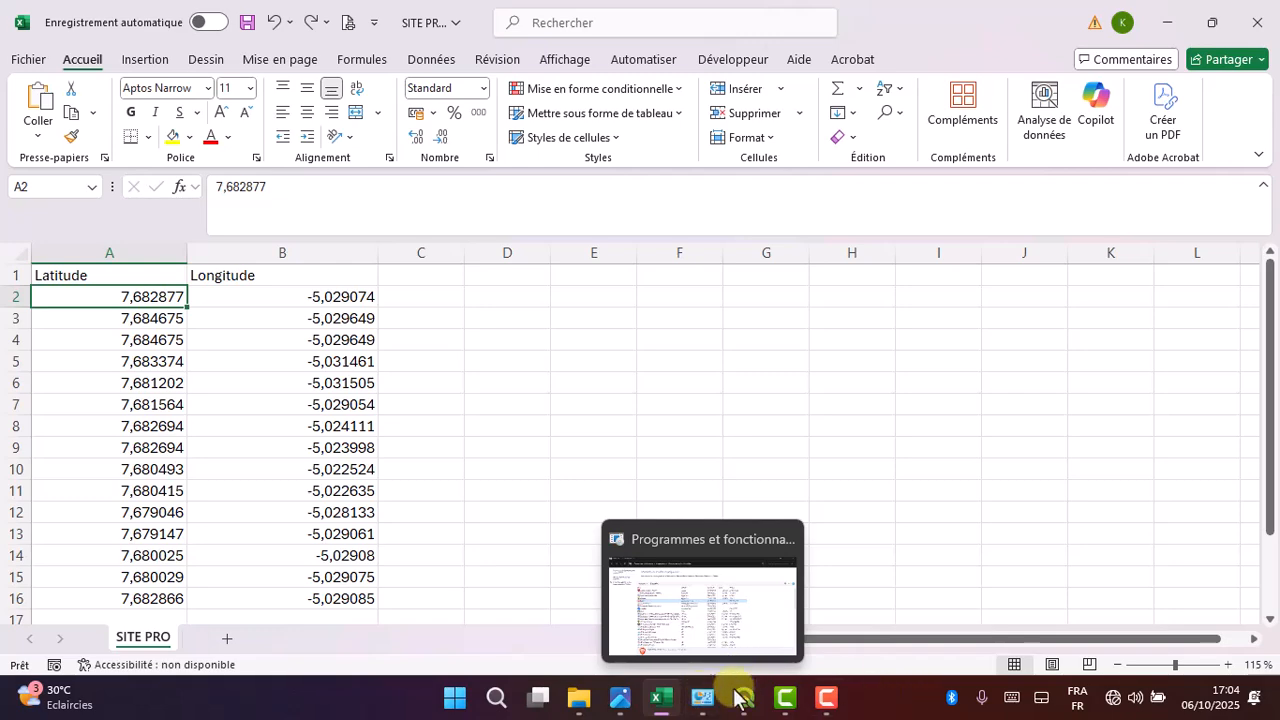
pyautogui.click(739, 698)
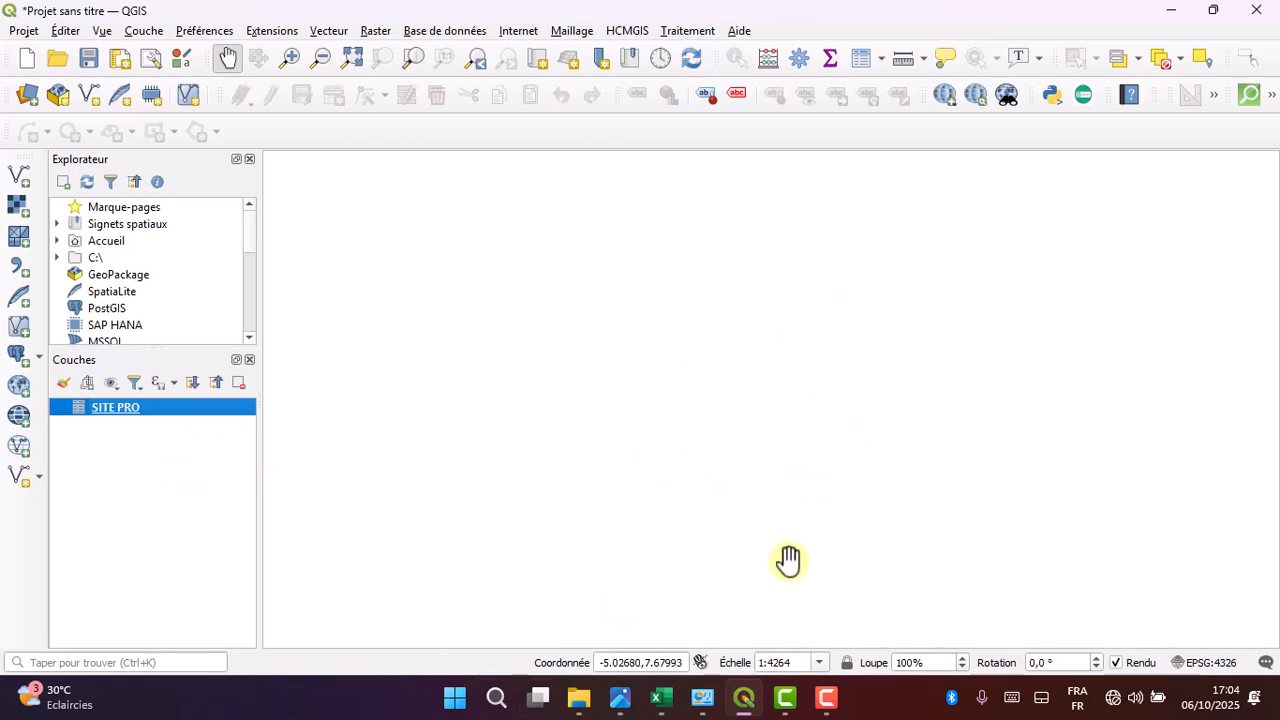
# - Switch to the SITE PRO worksheet in Excel and replace every comma with a period in the Latitude and Longitude values
pyautogui.click(1169, 10)
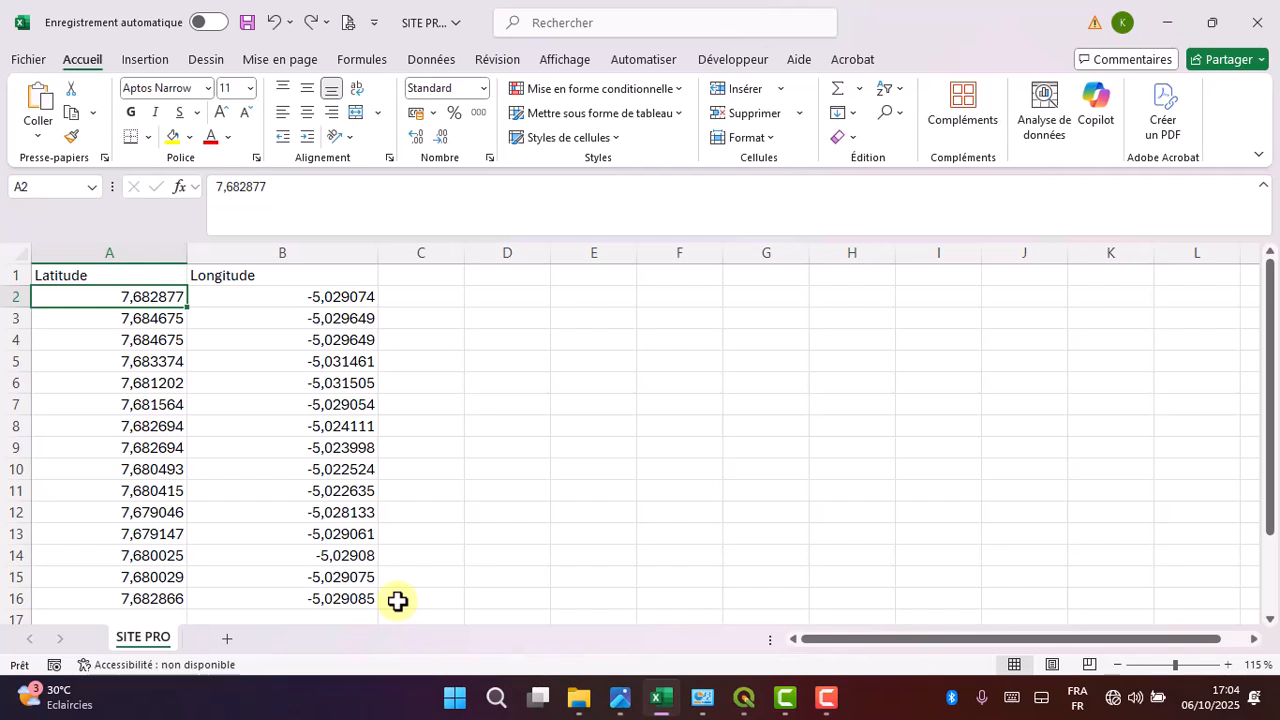
pyautogui.hotkey('ctrl', 'h')
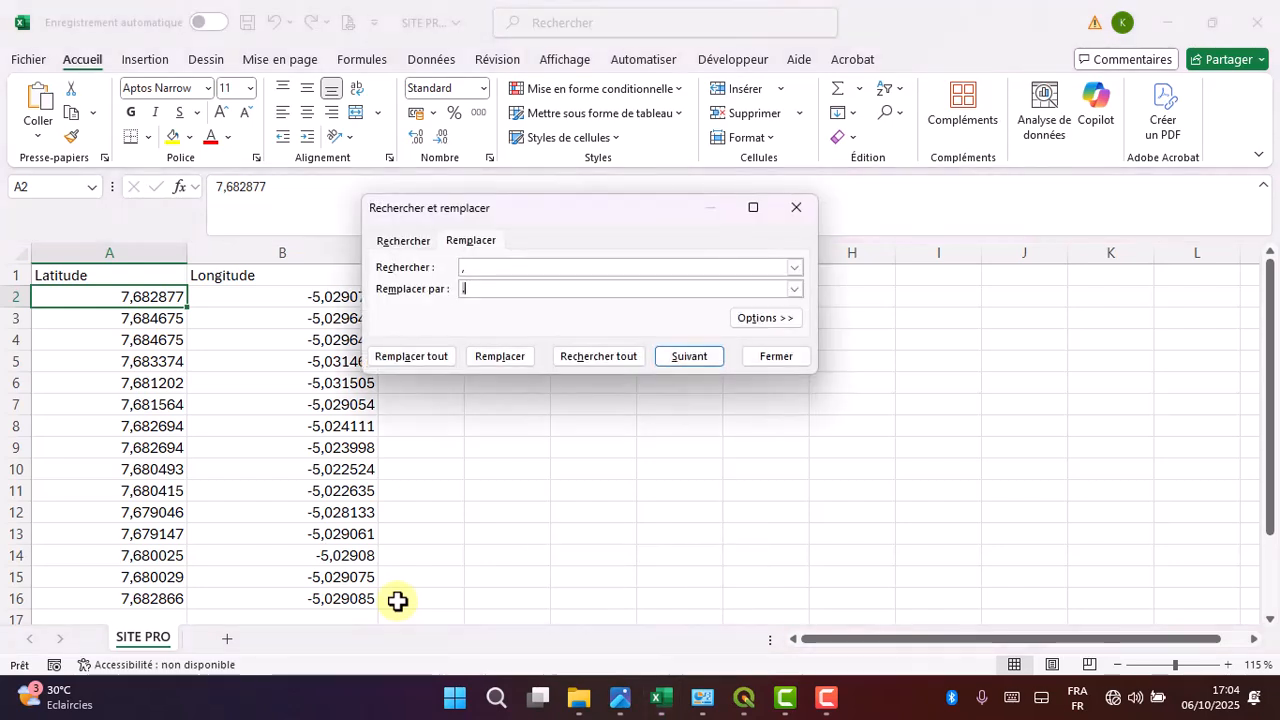
pyautogui.click(518, 291)
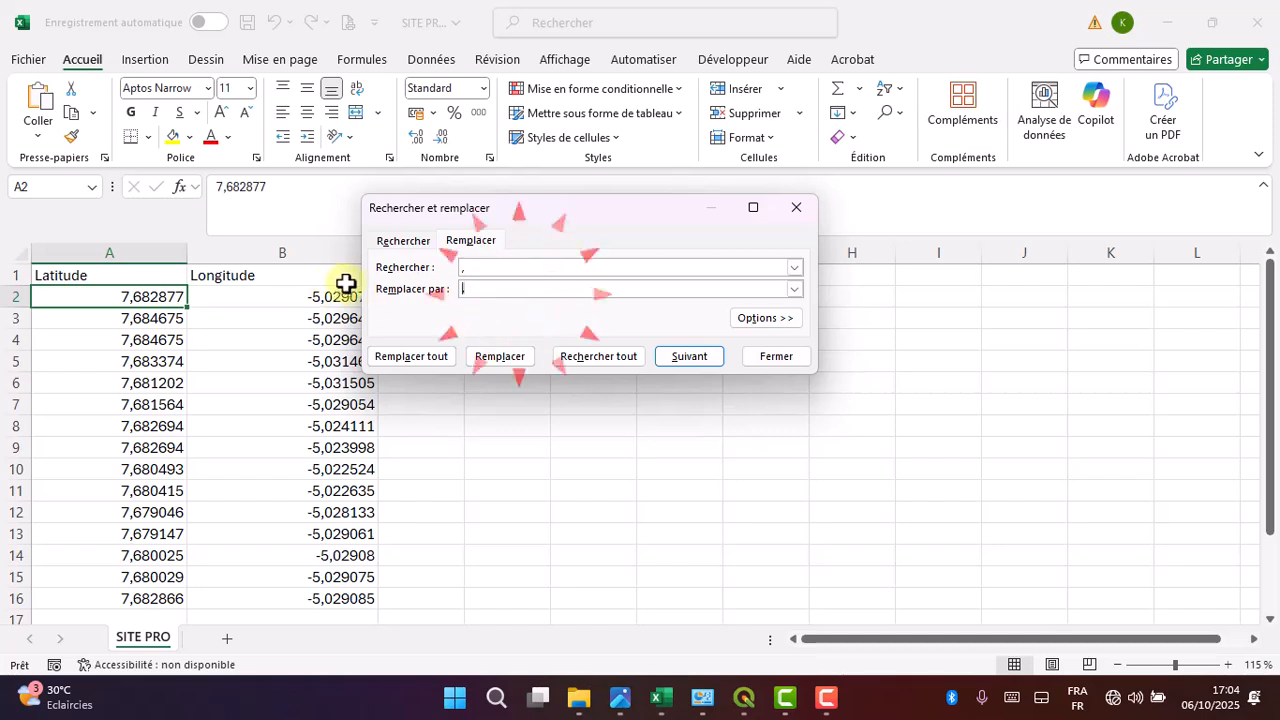
pyautogui.press('BackSpace')
pyautogui.moveTo(507, 265); pyautogui.dragTo(498, 305)
pyautogui.click(424, 289)
pyautogui.click(468, 329)
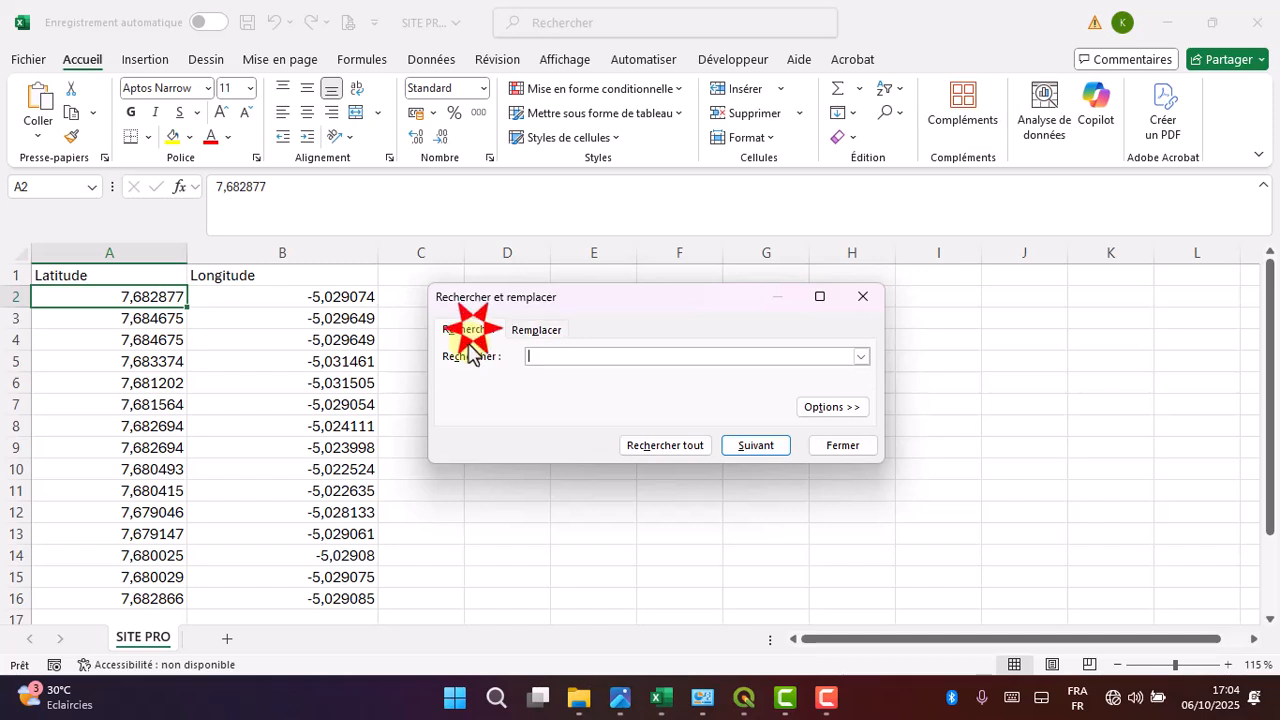
pyautogui.click(513, 330)
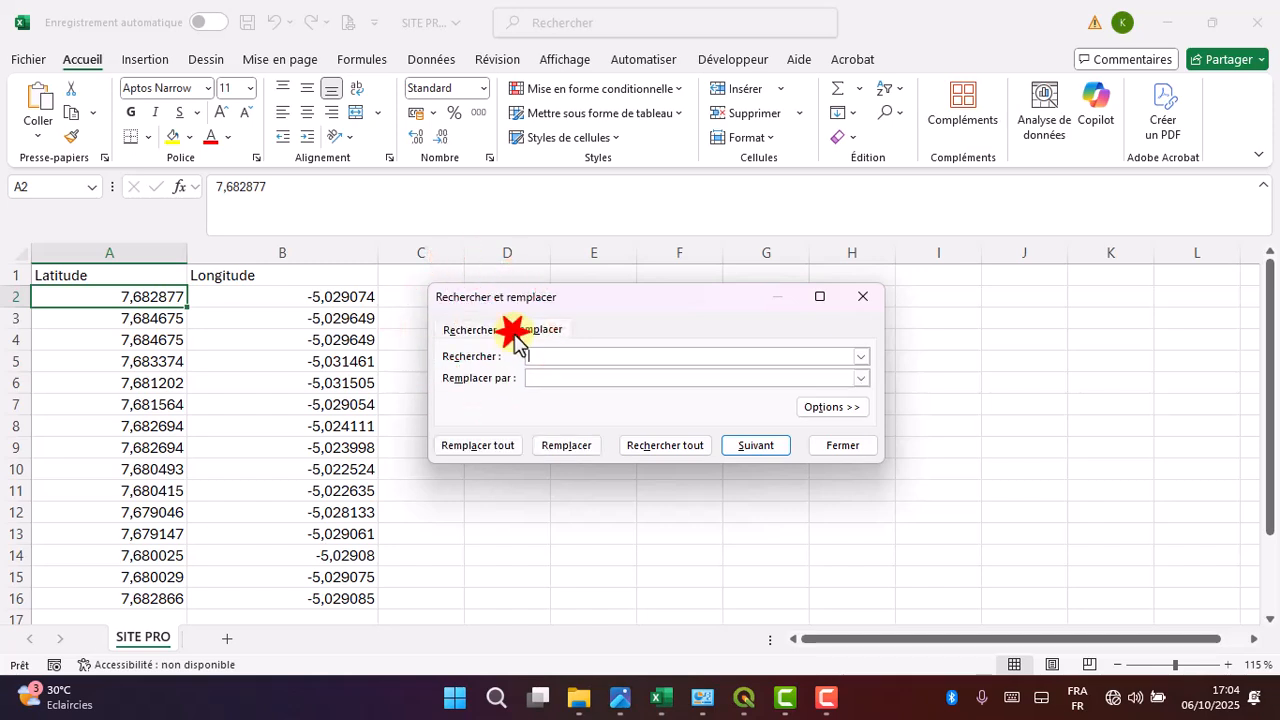
pyautogui.click(466, 335)
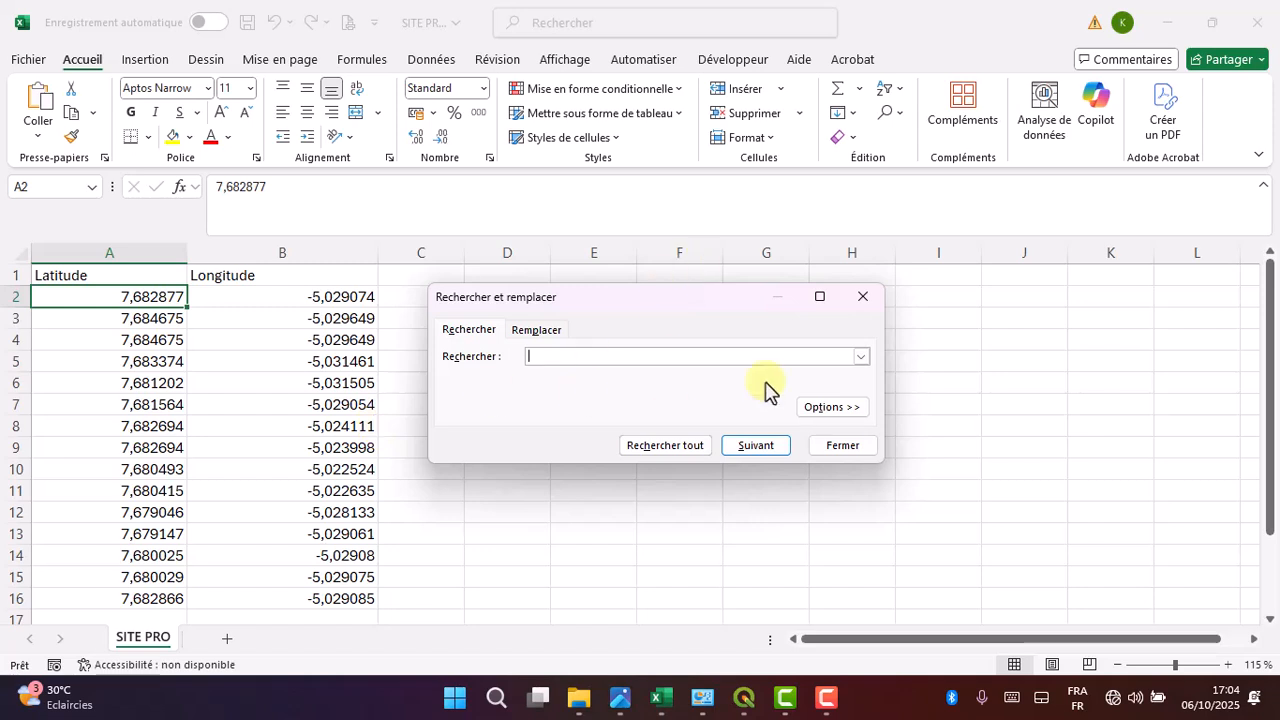
pyautogui.click(530, 331)
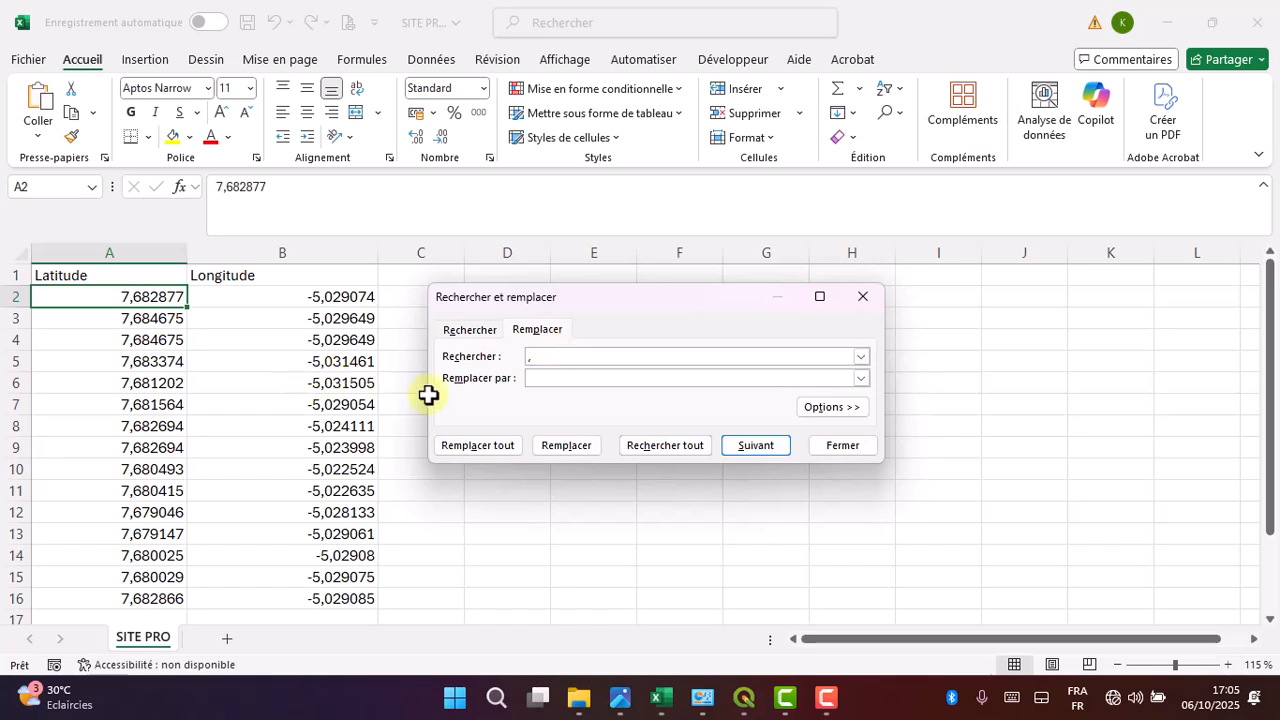
pyautogui.click(537, 380)
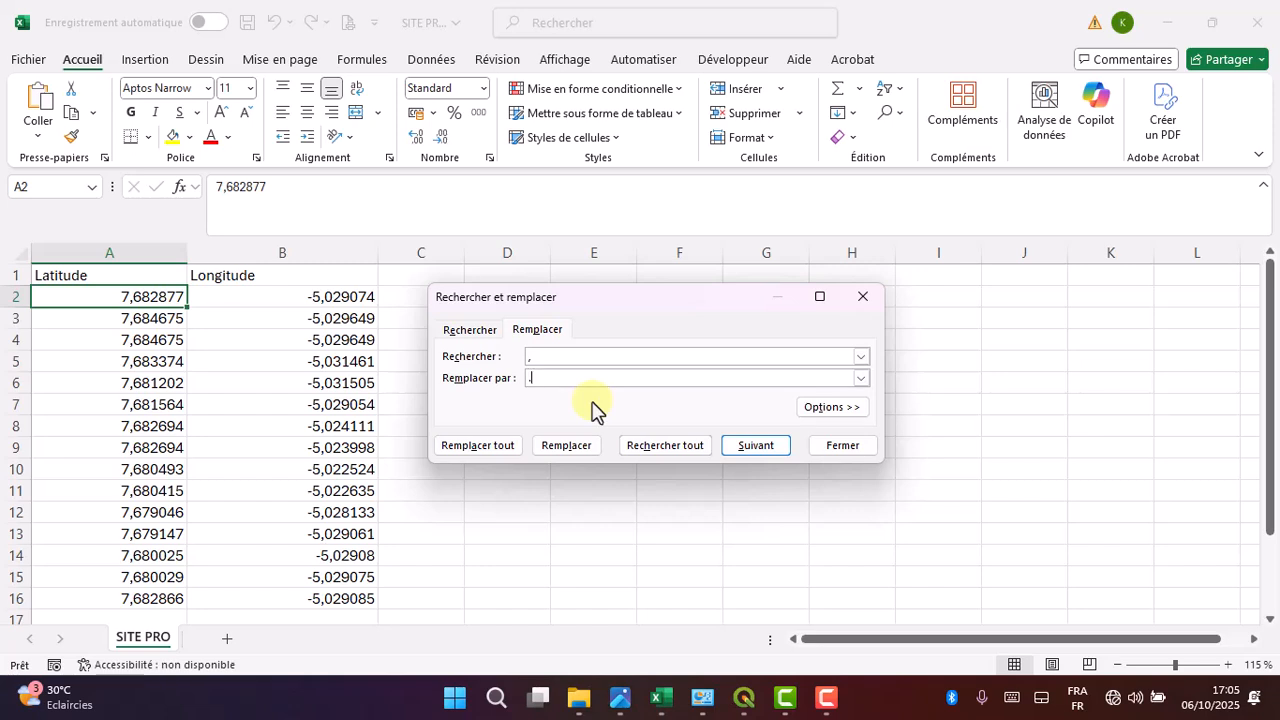
pyautogui.click(497, 450)
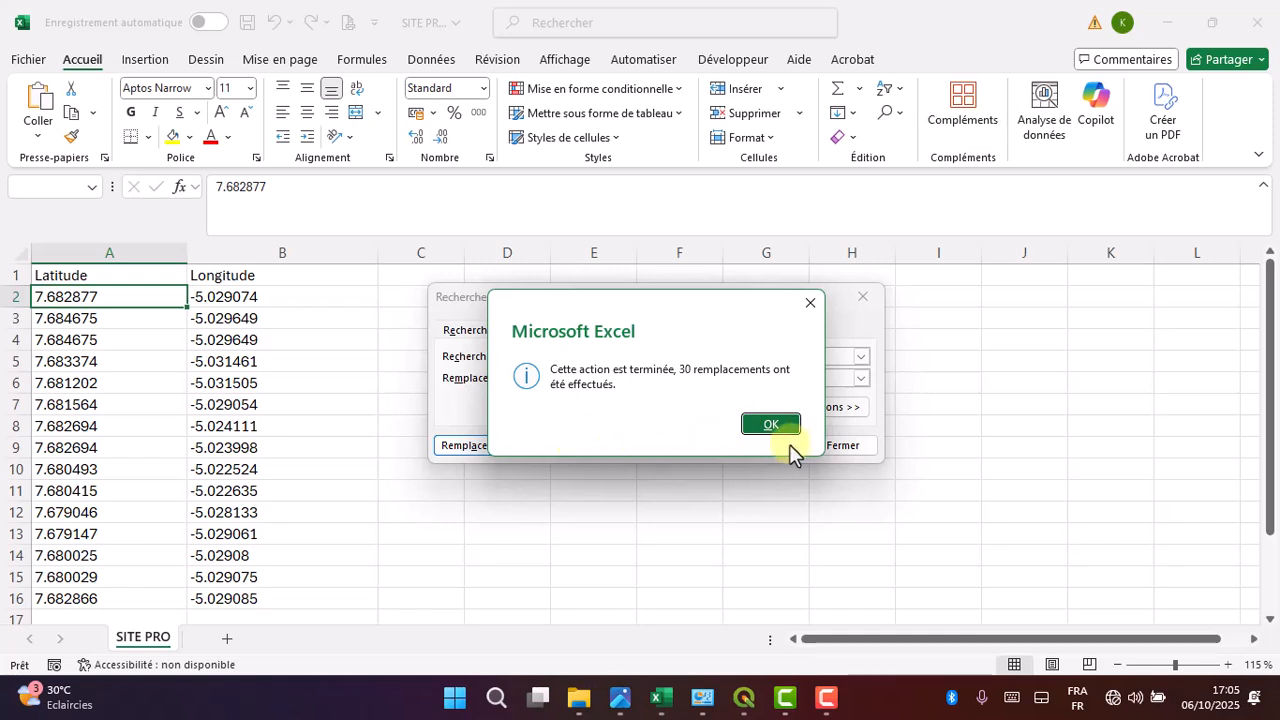
pyautogui.click(770, 425)
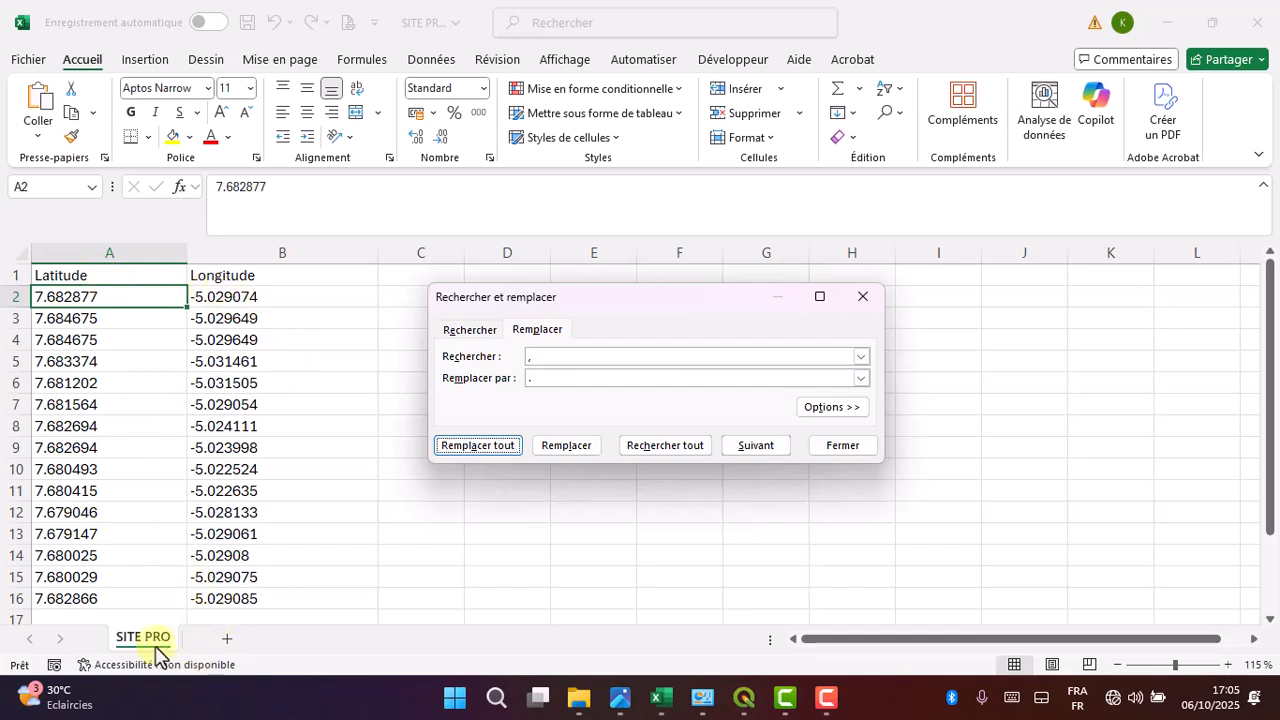
pyautogui.click(862, 452)
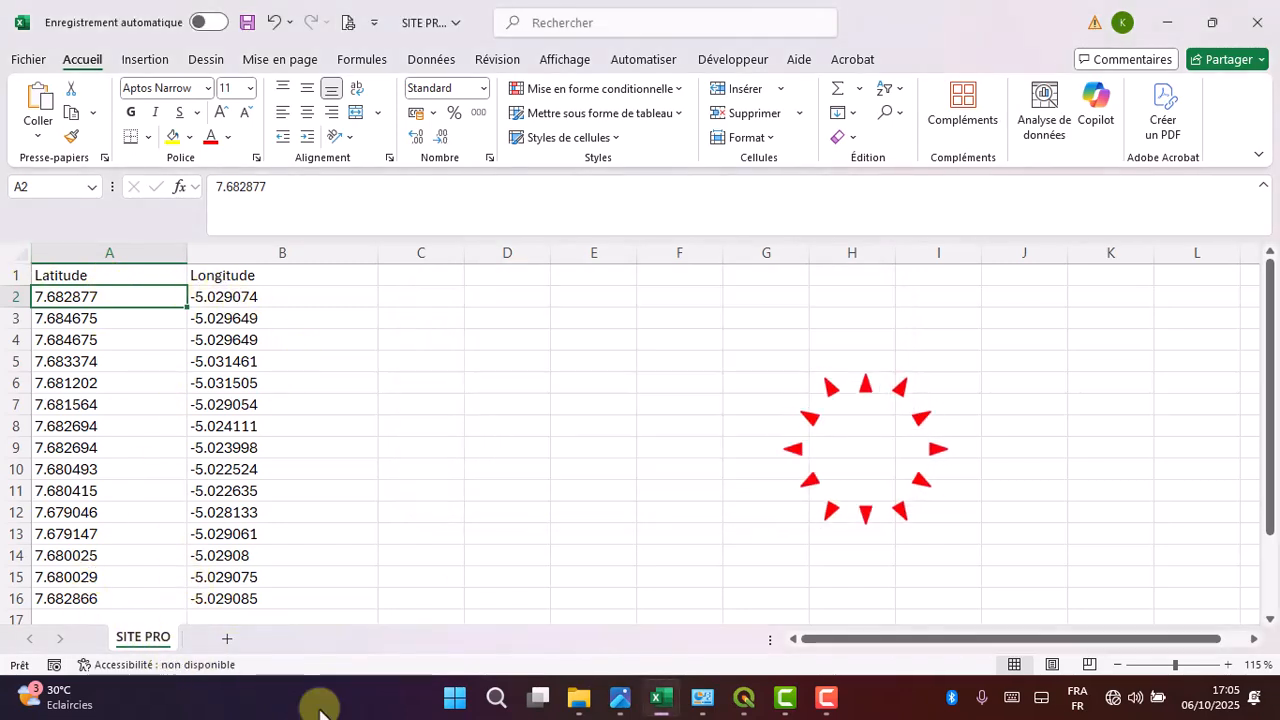
# - Save the worksheet as a semicolon-separated CSV named SITE PRO 12 in Bureau > Source
pyautogui.click(28, 60)
pyautogui.click(85, 312)
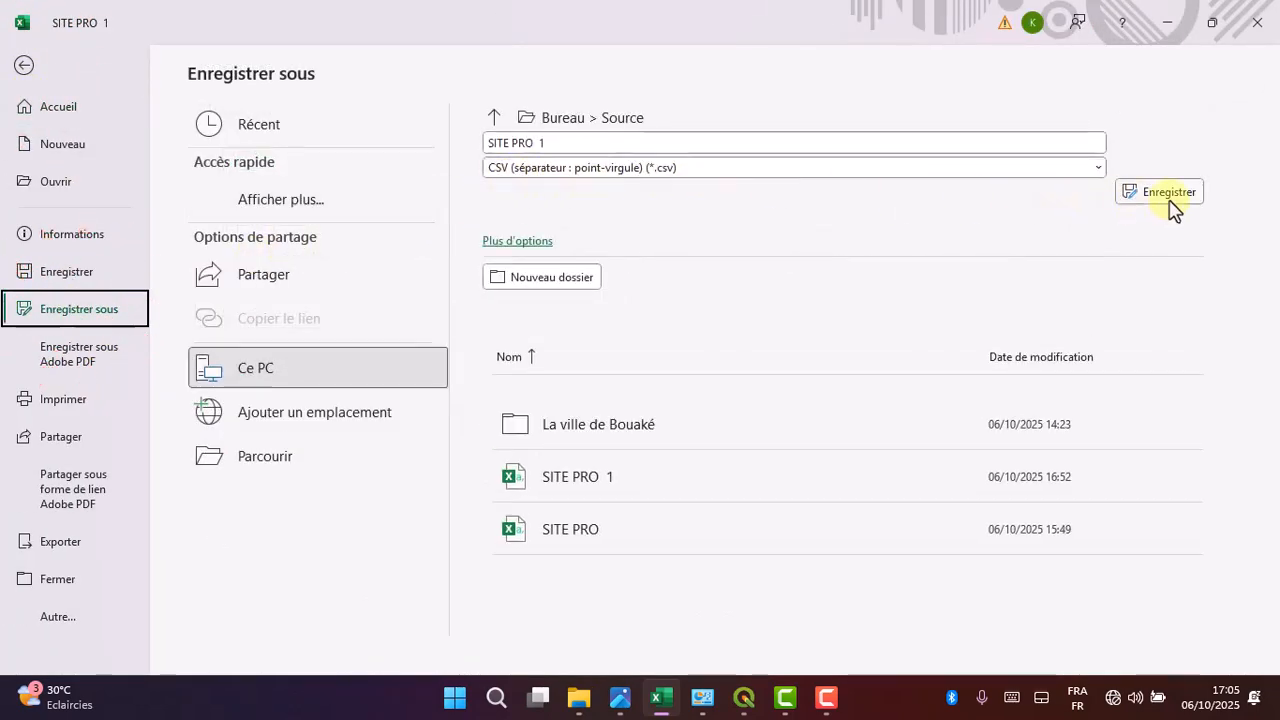
pyautogui.click(589, 150)
pyautogui.click(589, 148)
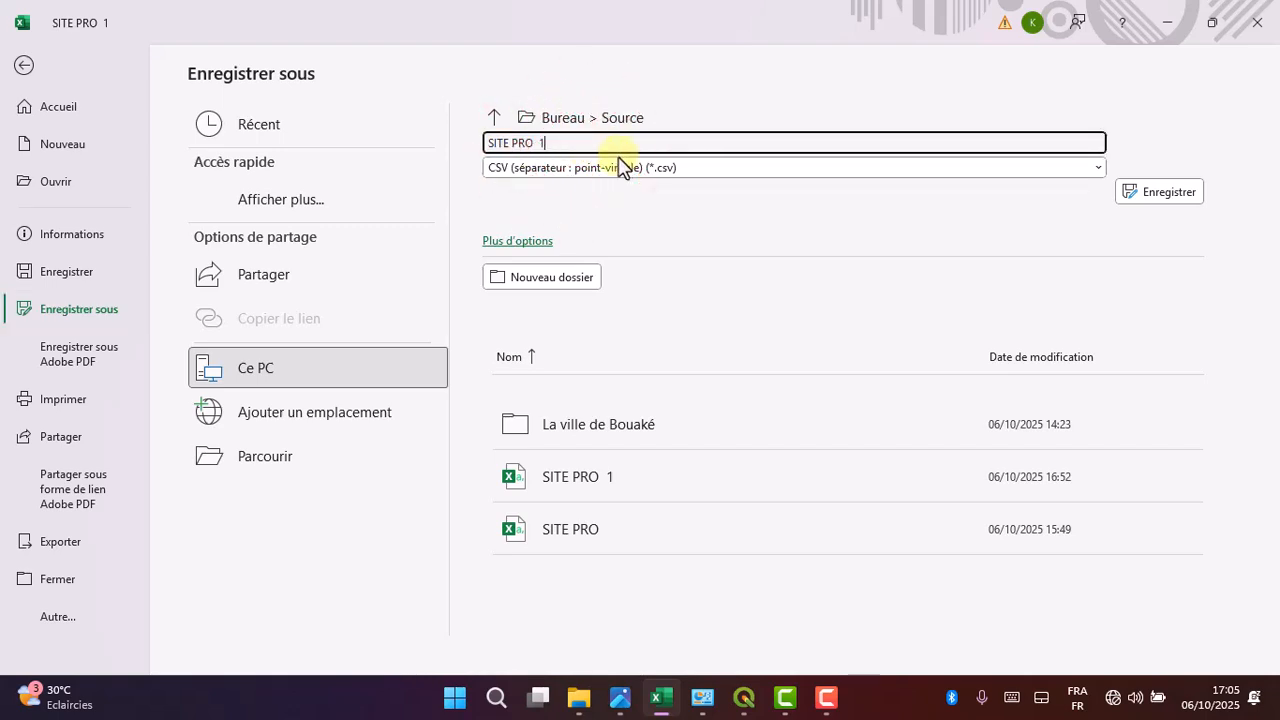
pyautogui.click(1184, 201)
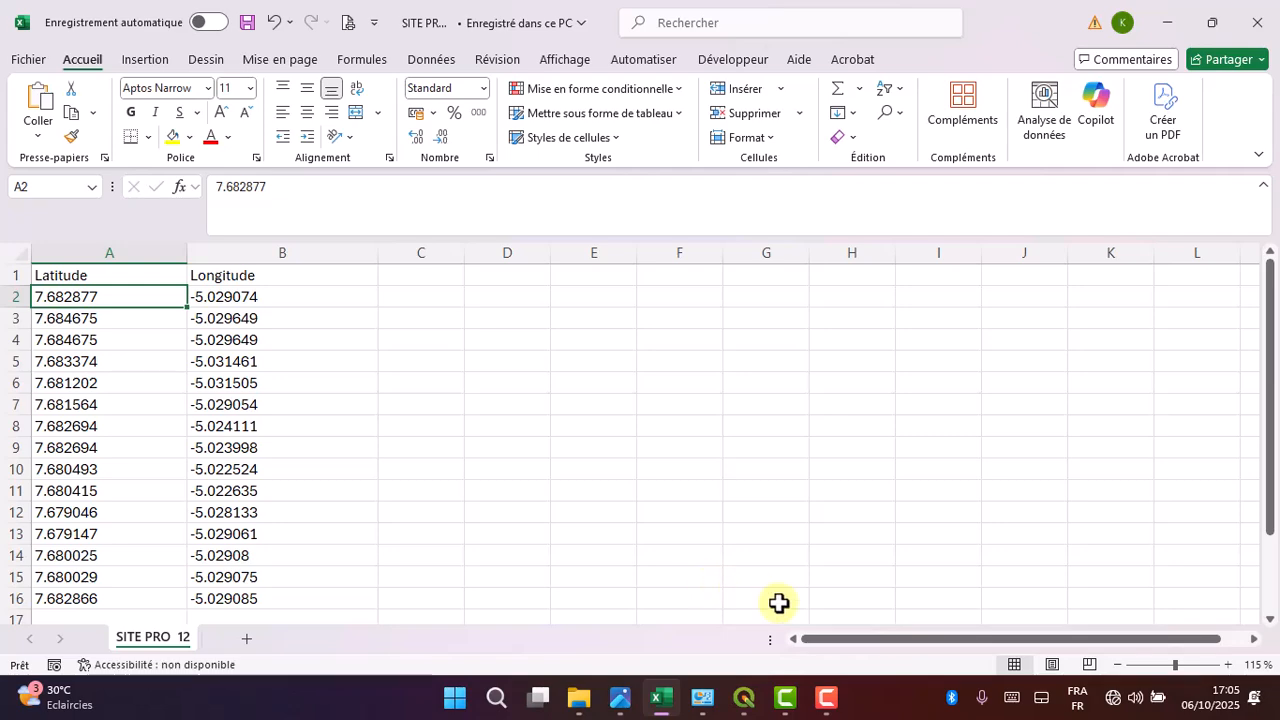
# - Switch to QGIS and remove the SITE PRO layer from the project
pyautogui.click(755, 712)
pyautogui.click(173, 509)
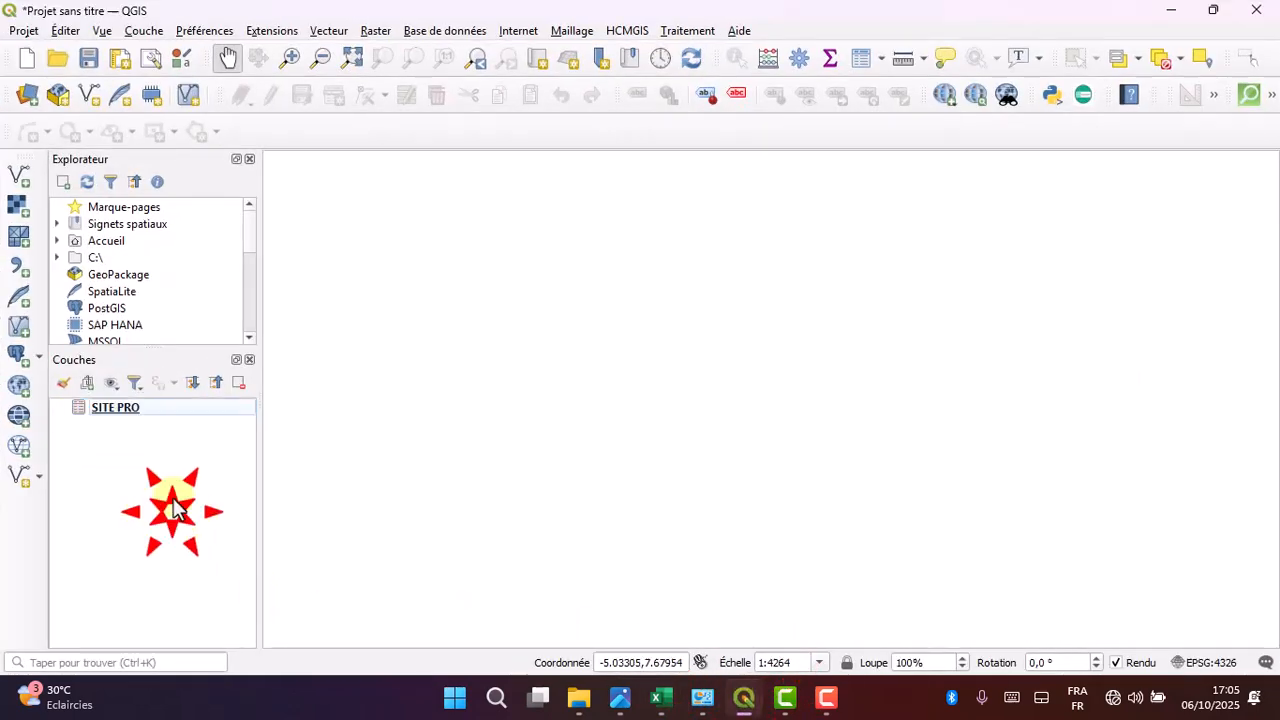
pyautogui.click(195, 408)
pyautogui.click(237, 383)
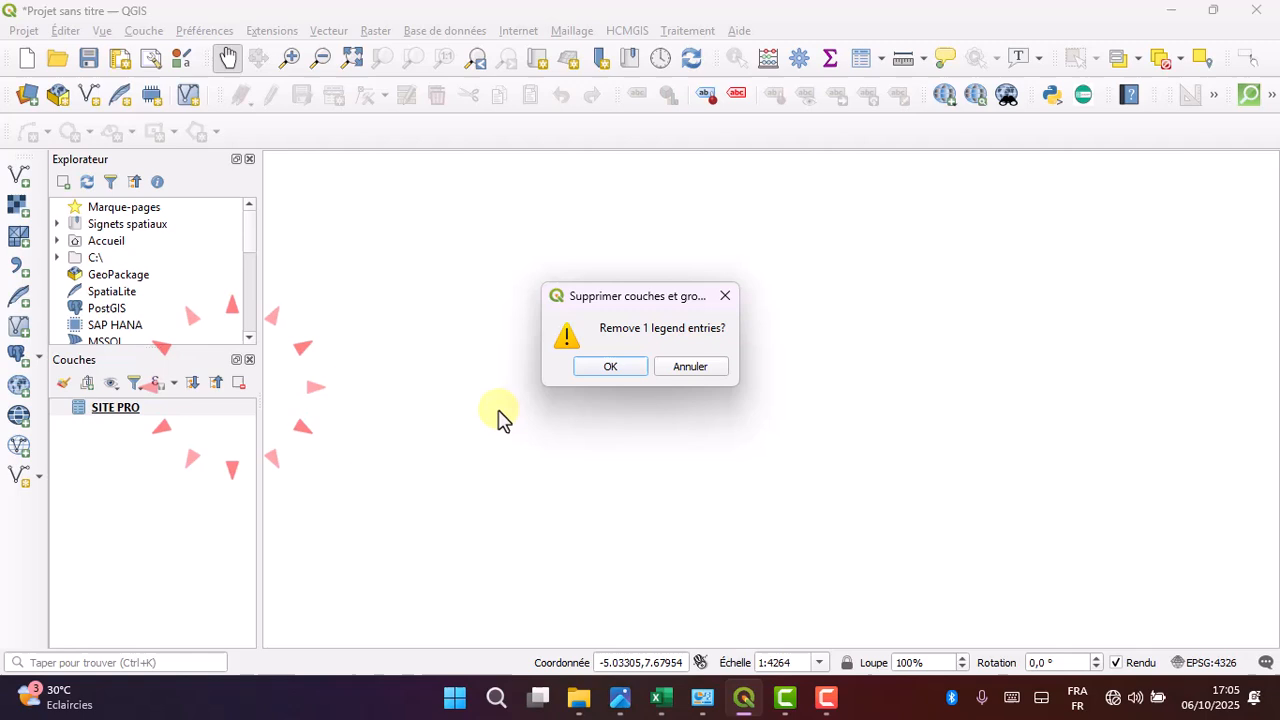
pyautogui.click(592, 368)
pyautogui.click(131, 429)
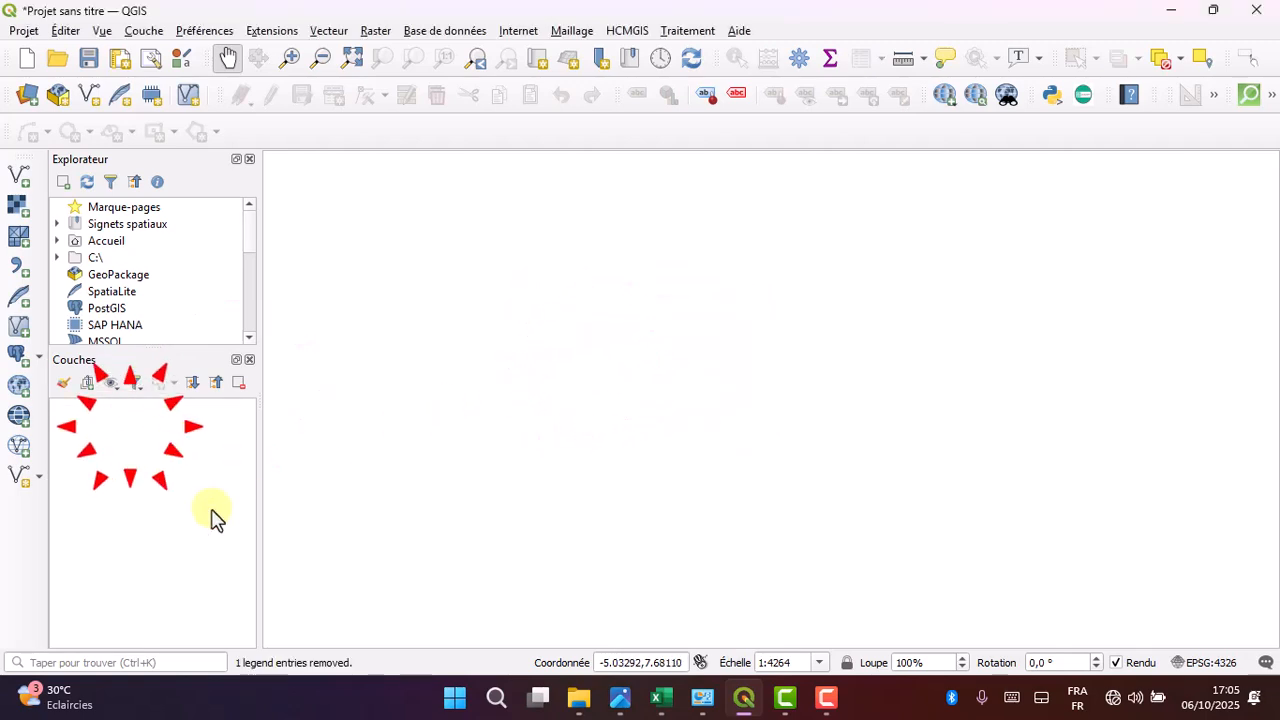
# - Add SITE PRO 12.csv from Bureau > Source as a delimited text point layer and close the data source manager
pyautogui.click(22, 272)
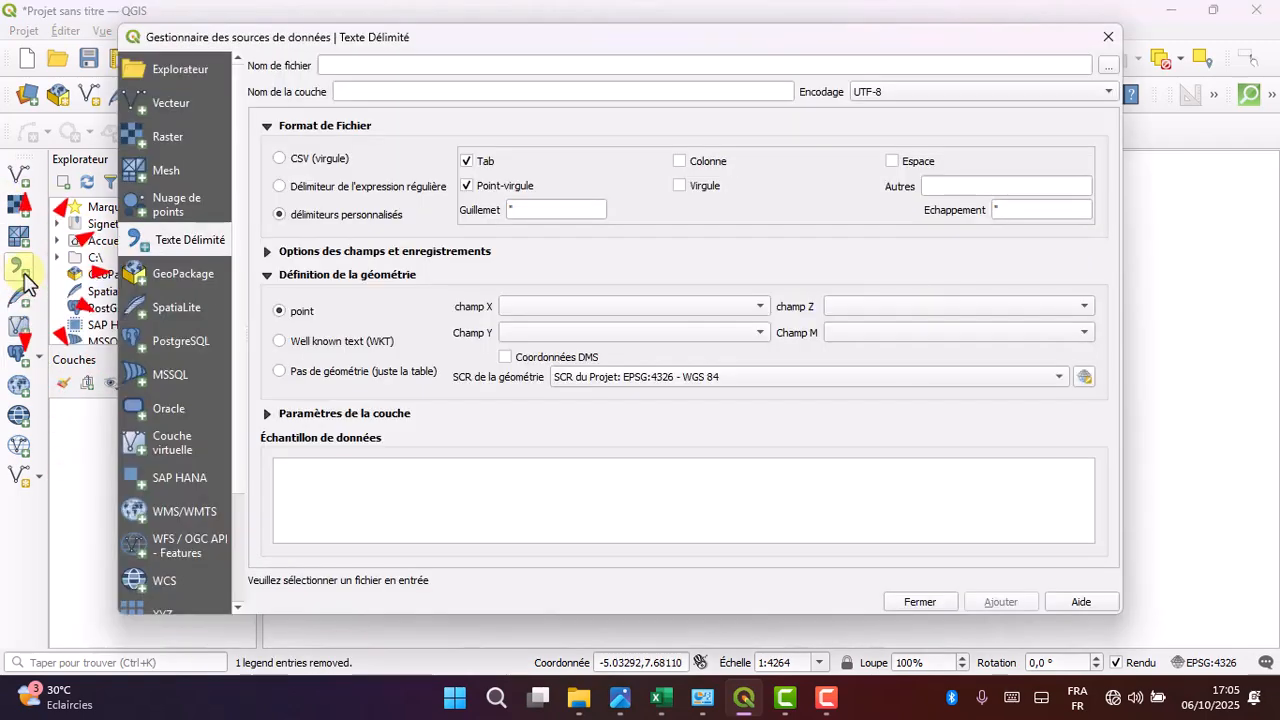
pyautogui.click(1108, 65)
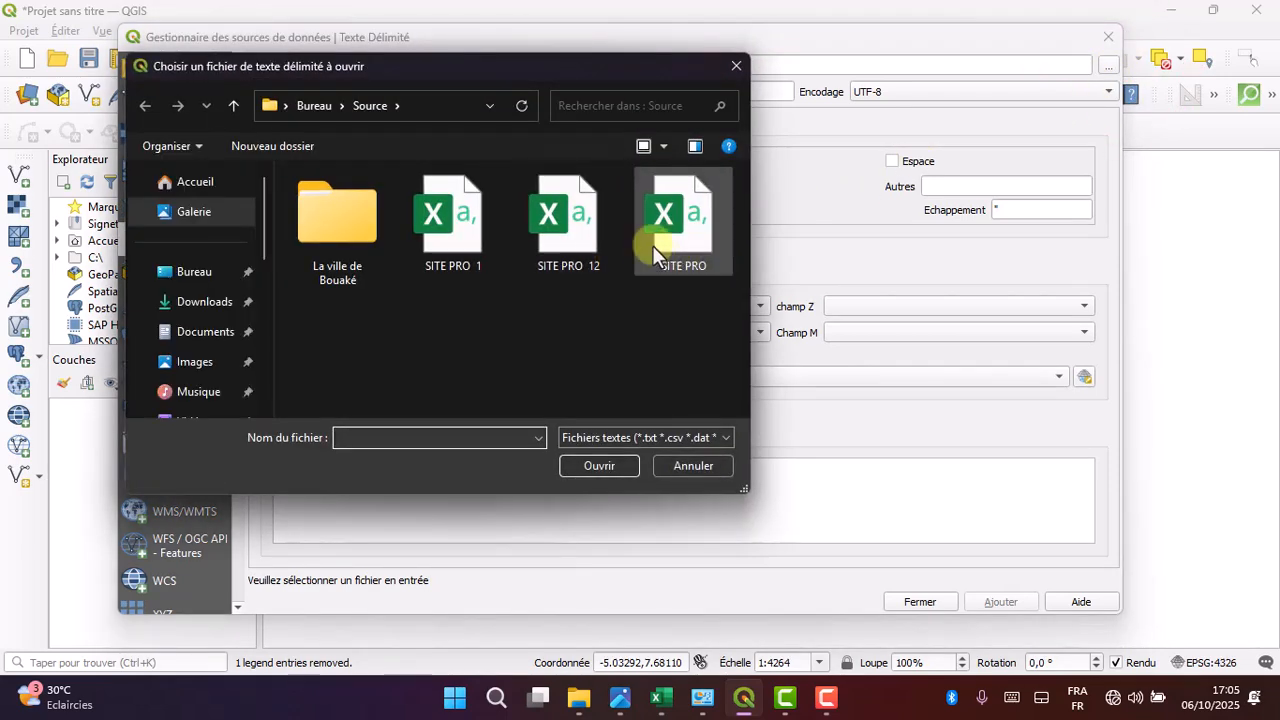
pyautogui.click(568, 235)
pyautogui.click(600, 467)
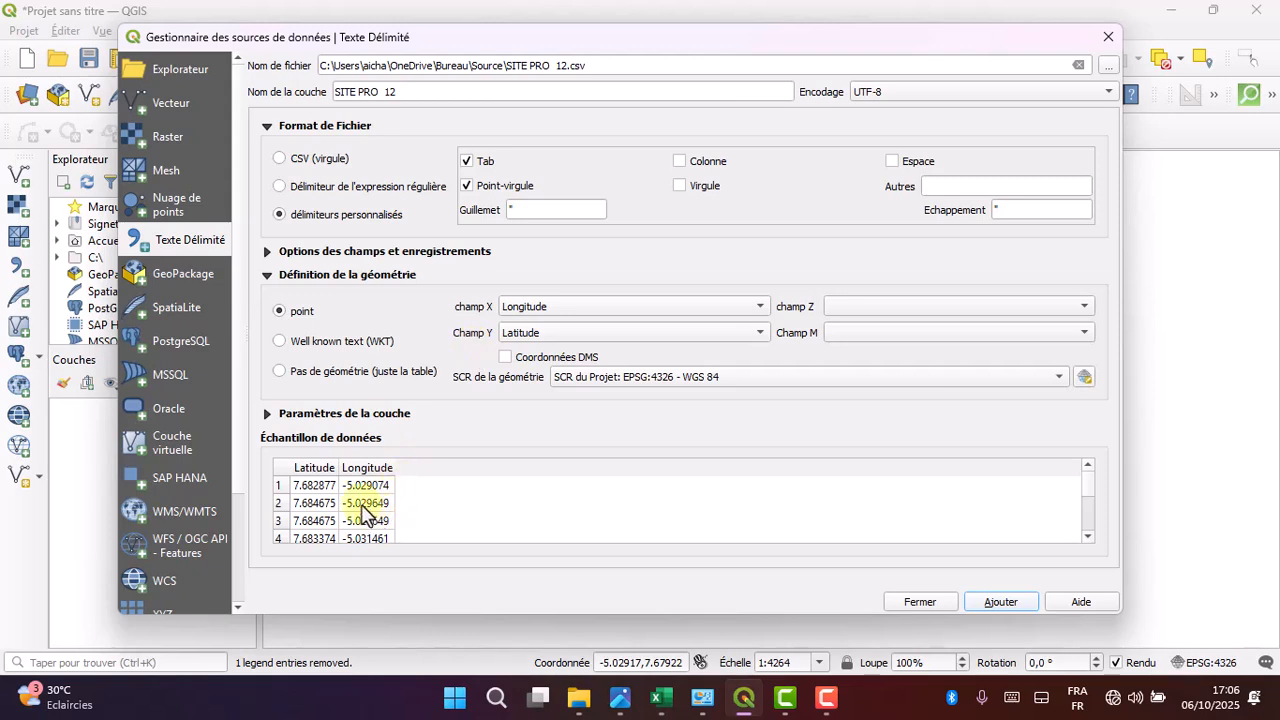
pyautogui.click(1001, 602)
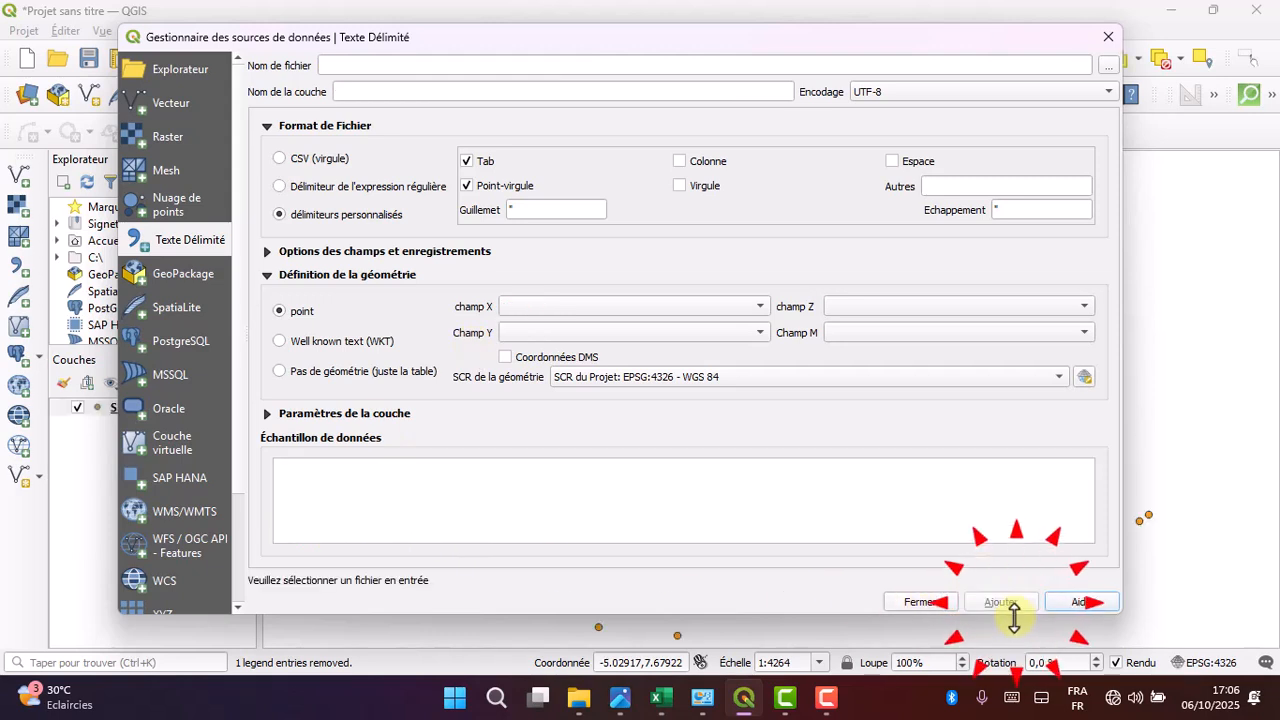
pyautogui.click(921, 602)
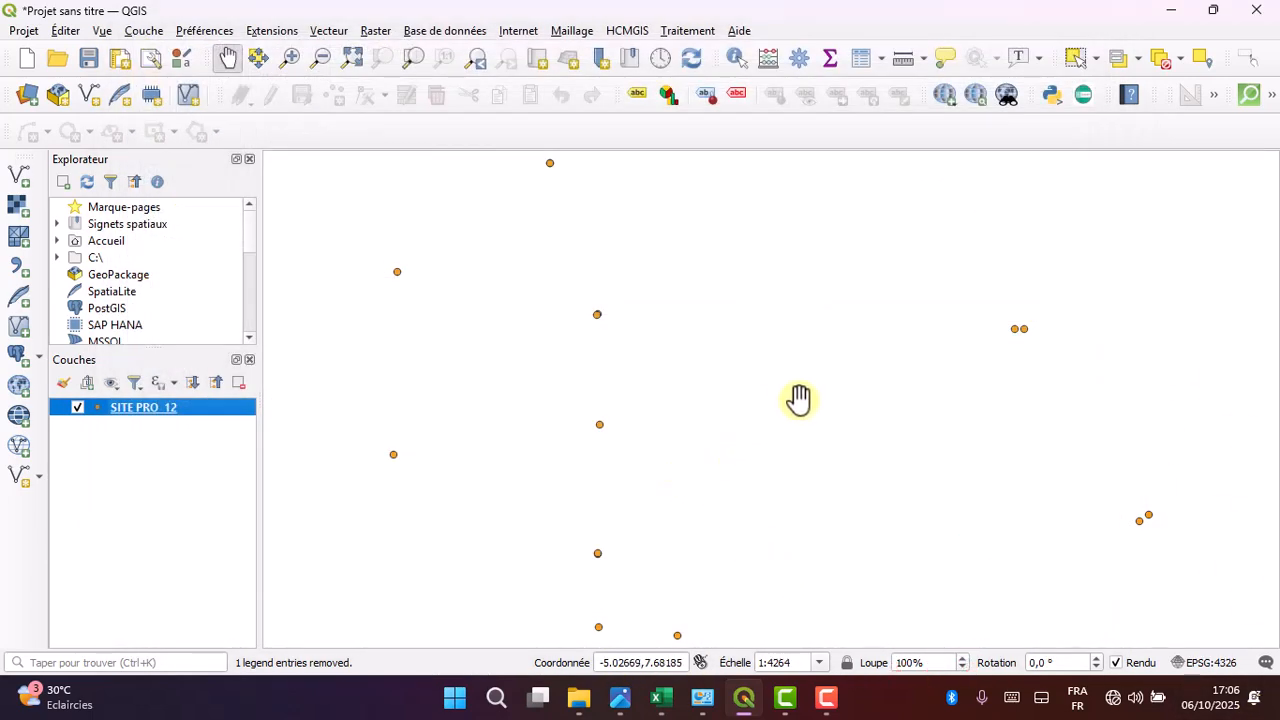
# - Examine how the imported SITE PRO 12 points are distributed across the map canvas
pyautogui.scroll(-1, 815, 368)
pyautogui.scroll(-2, 815, 368)
pyautogui.scroll(1, 723, 577)
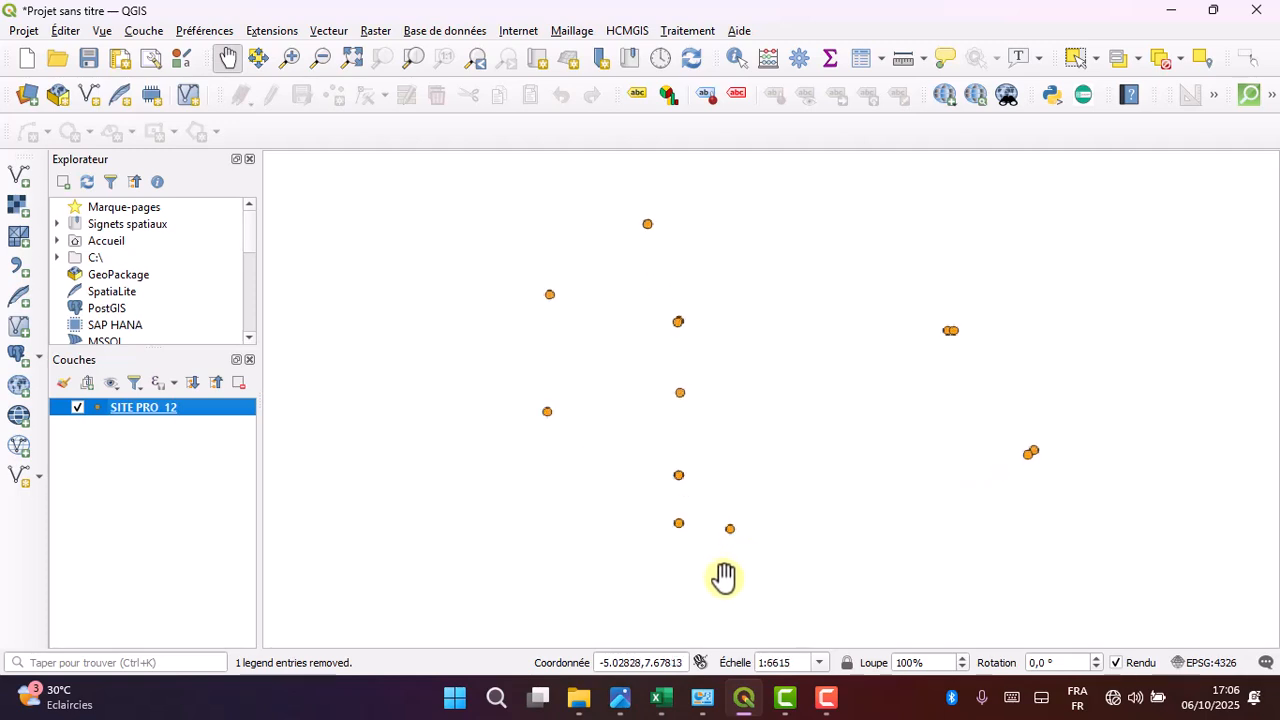
pyautogui.scroll(-1, 774, 330)
pyautogui.scroll(1, 771, 294)
pyautogui.scroll(1, 781, 500)
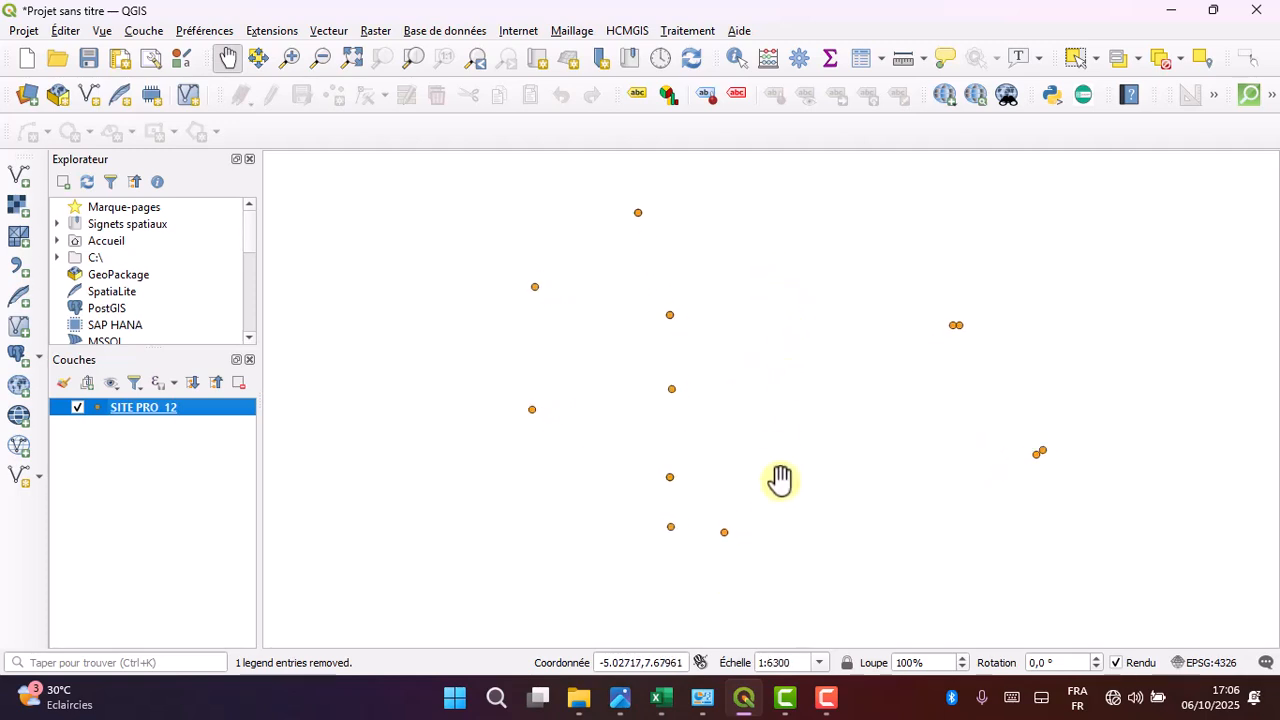
pyautogui.scroll(1, 767, 323)
pyautogui.scroll(-1, 778, 328)
pyautogui.scroll(-1, 774, 340)
pyautogui.moveTo(766, 386); pyautogui.dragTo(734, 387)
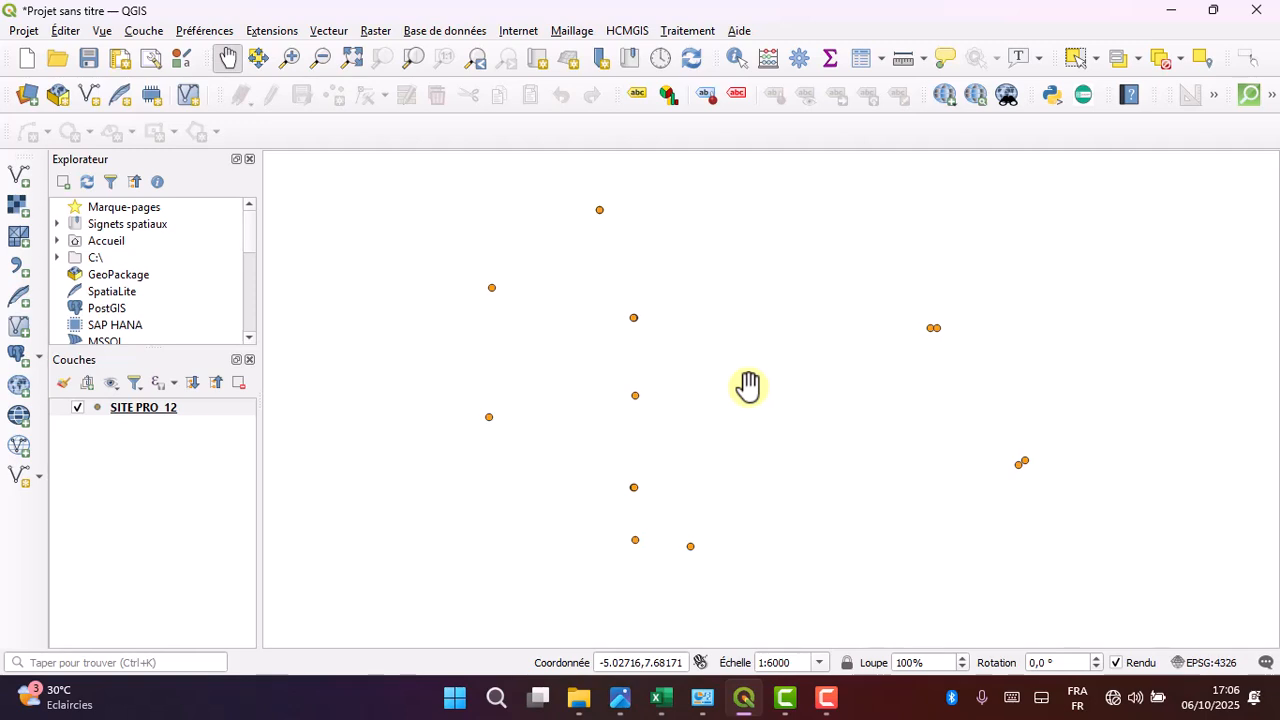
# - Start exporting the features of the SITE PRO 12 layer to a new vector file
pyautogui.click(140, 408)
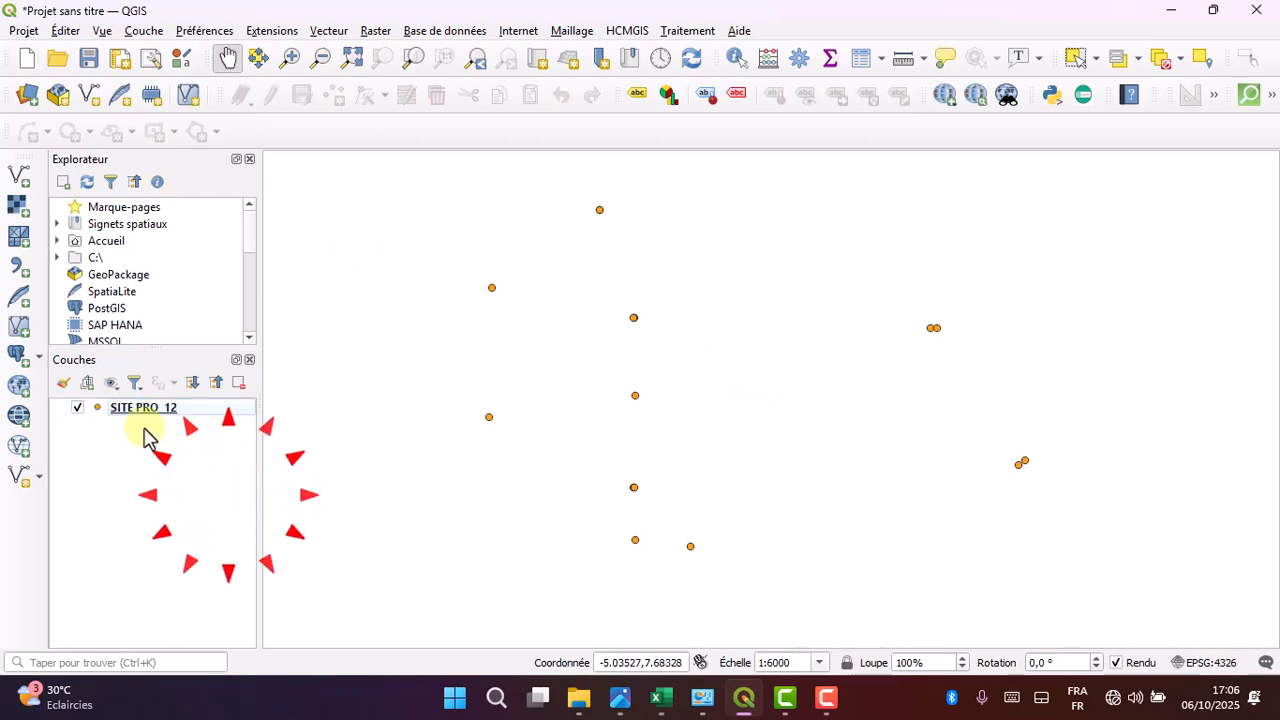
pyautogui.click(136, 412)
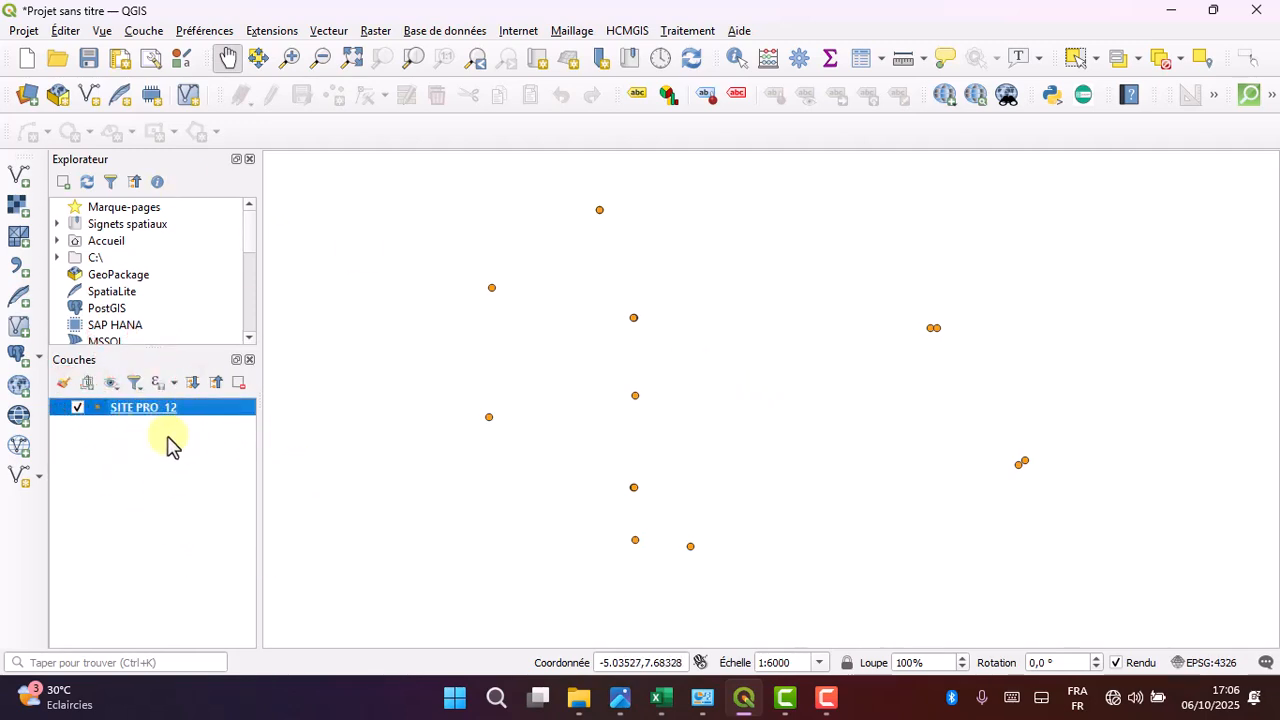
pyautogui.rightClick(177, 415)
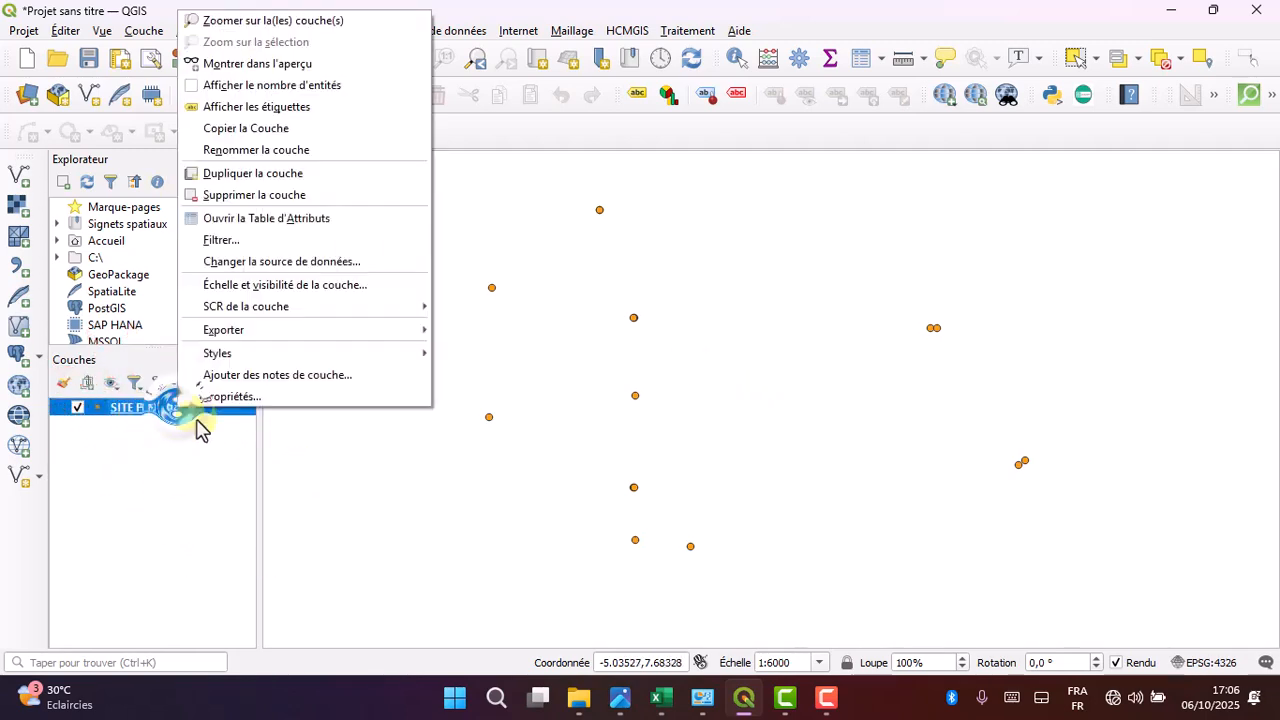
pyautogui.click(263, 336)
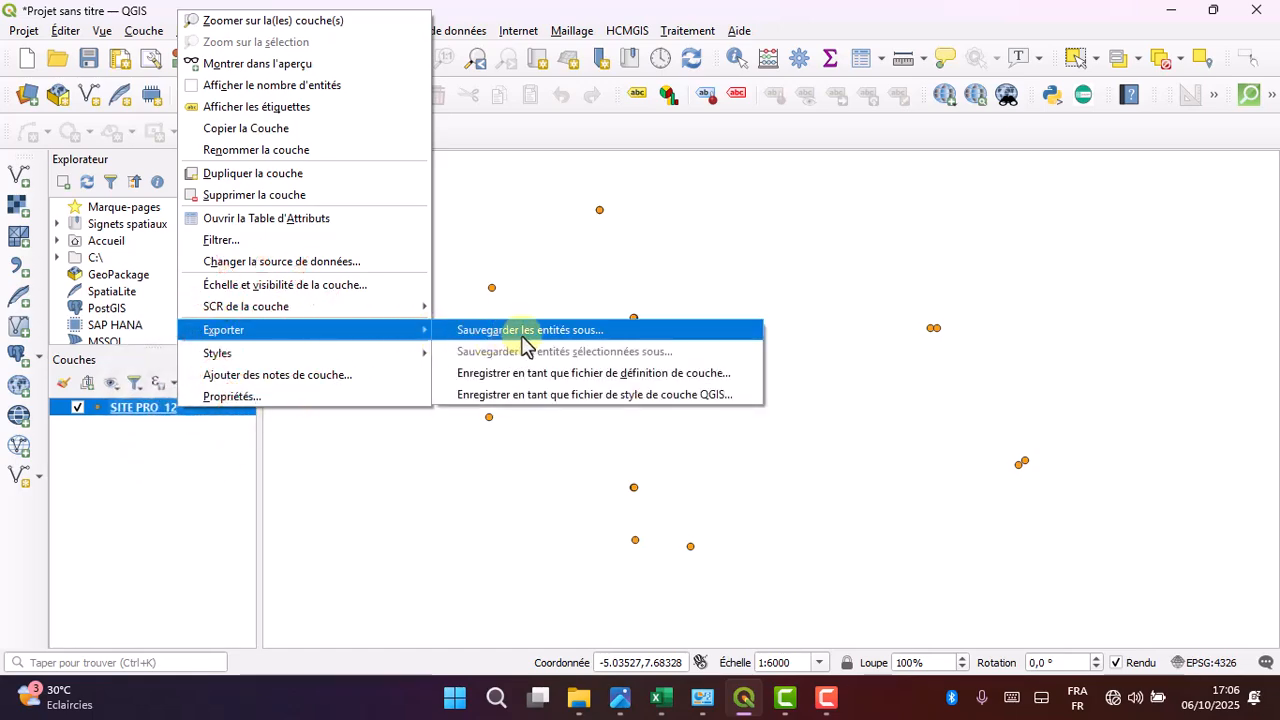
pyautogui.click(603, 333)
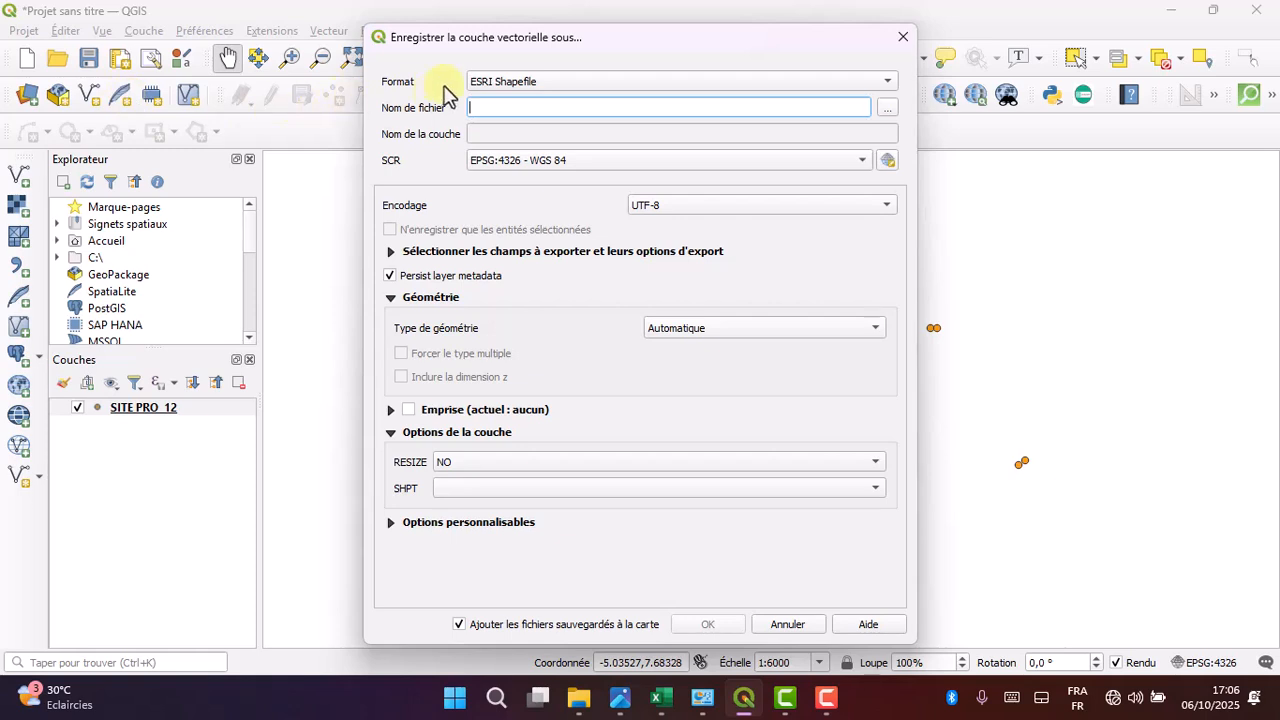
# - Try GeoPackage as the export format and set it back to ESRI Shapefile
pyautogui.click(491, 86)
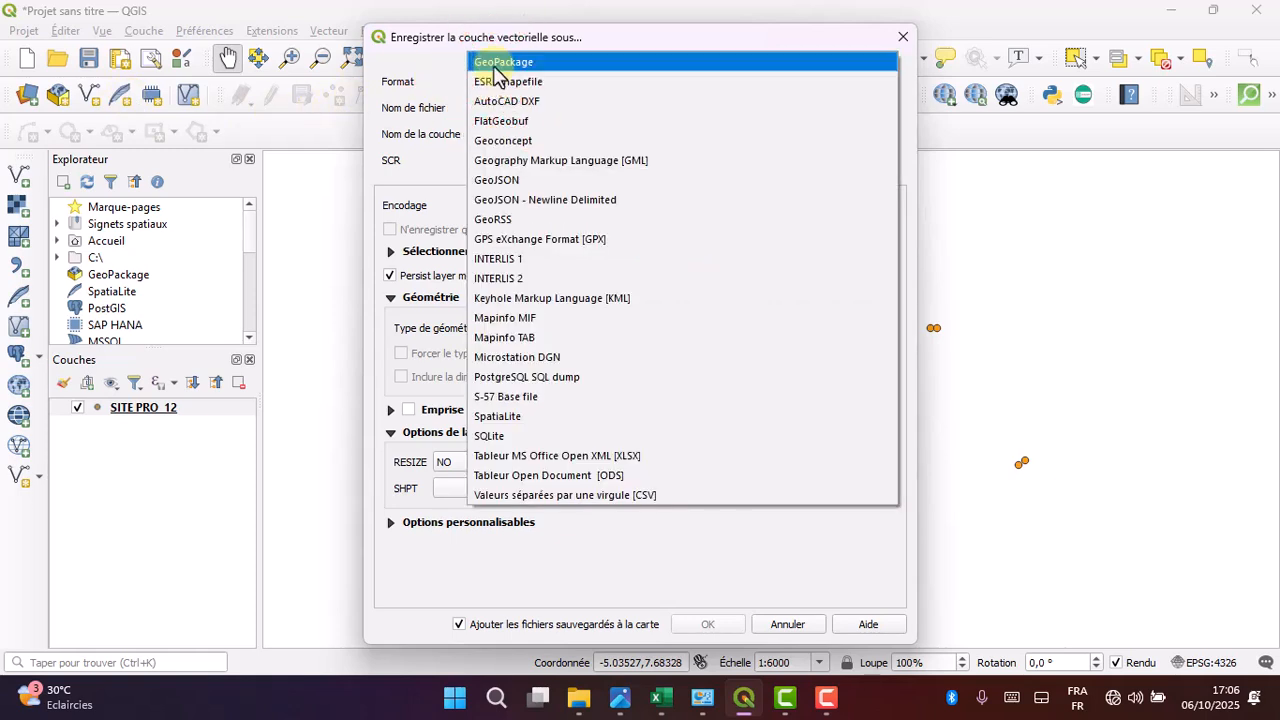
pyautogui.click(491, 58)
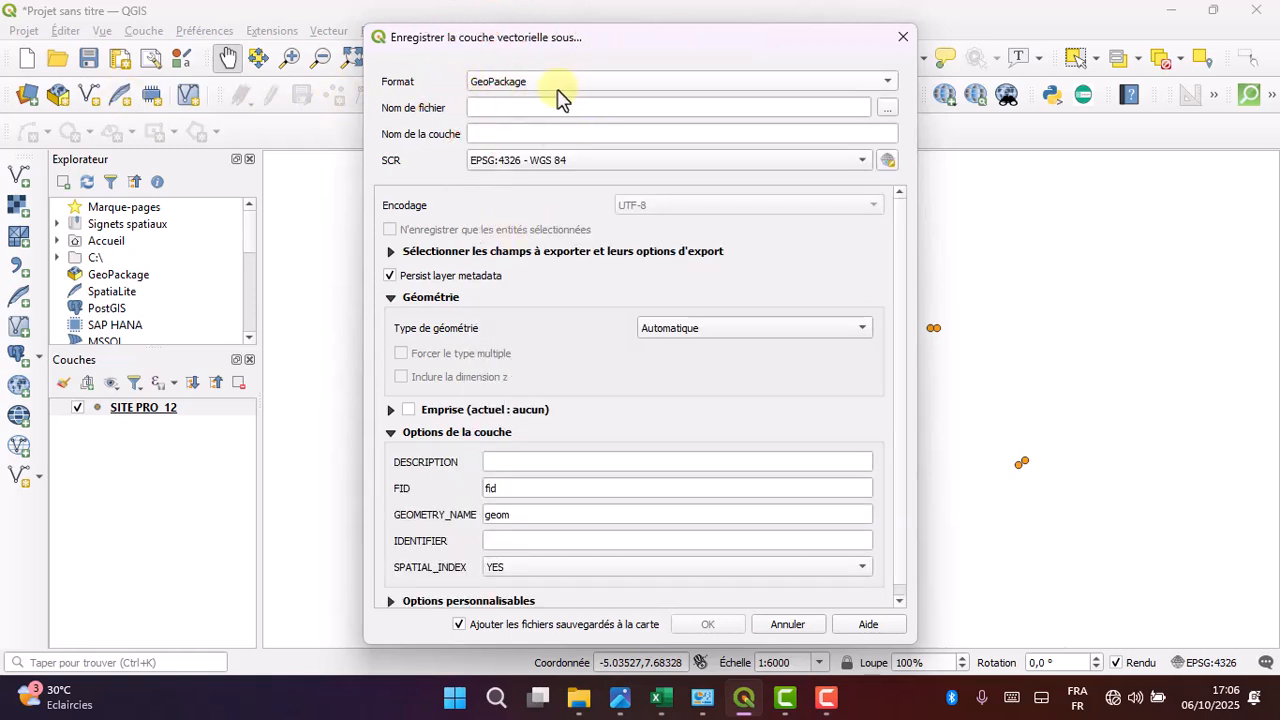
pyautogui.click(519, 87)
pyautogui.click(517, 97)
pyautogui.click(509, 83)
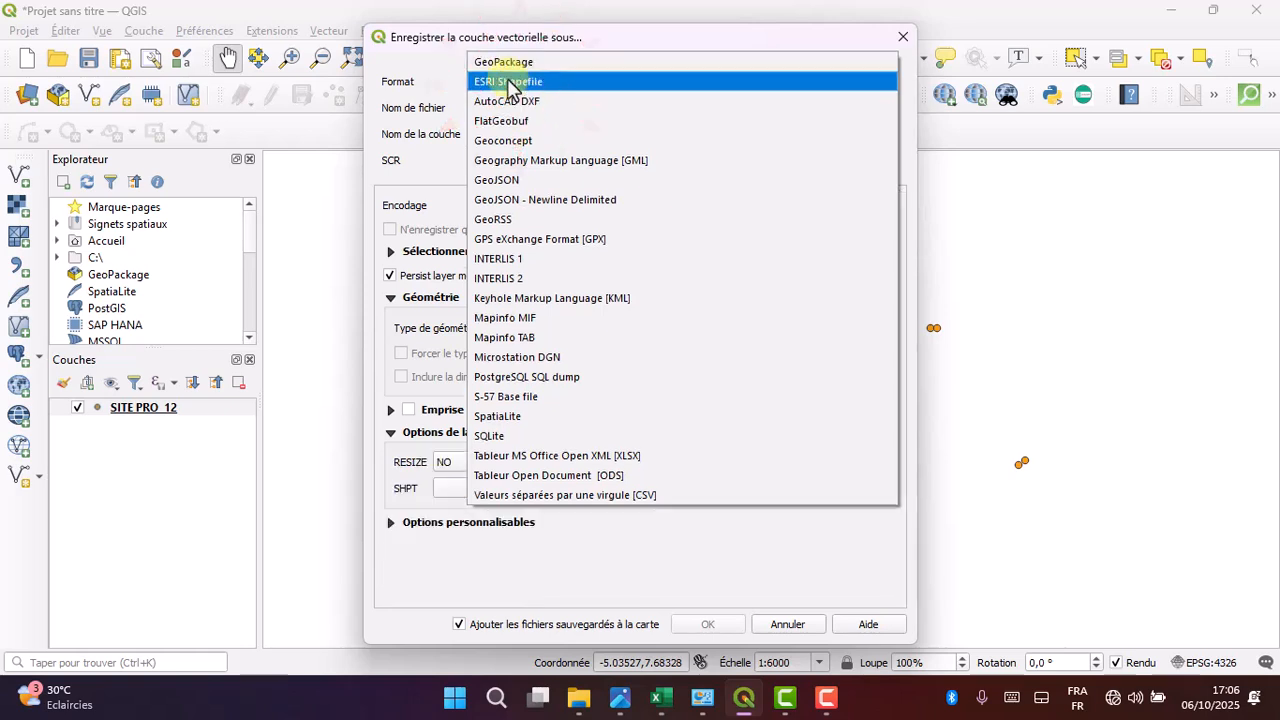
pyautogui.click(431, 102)
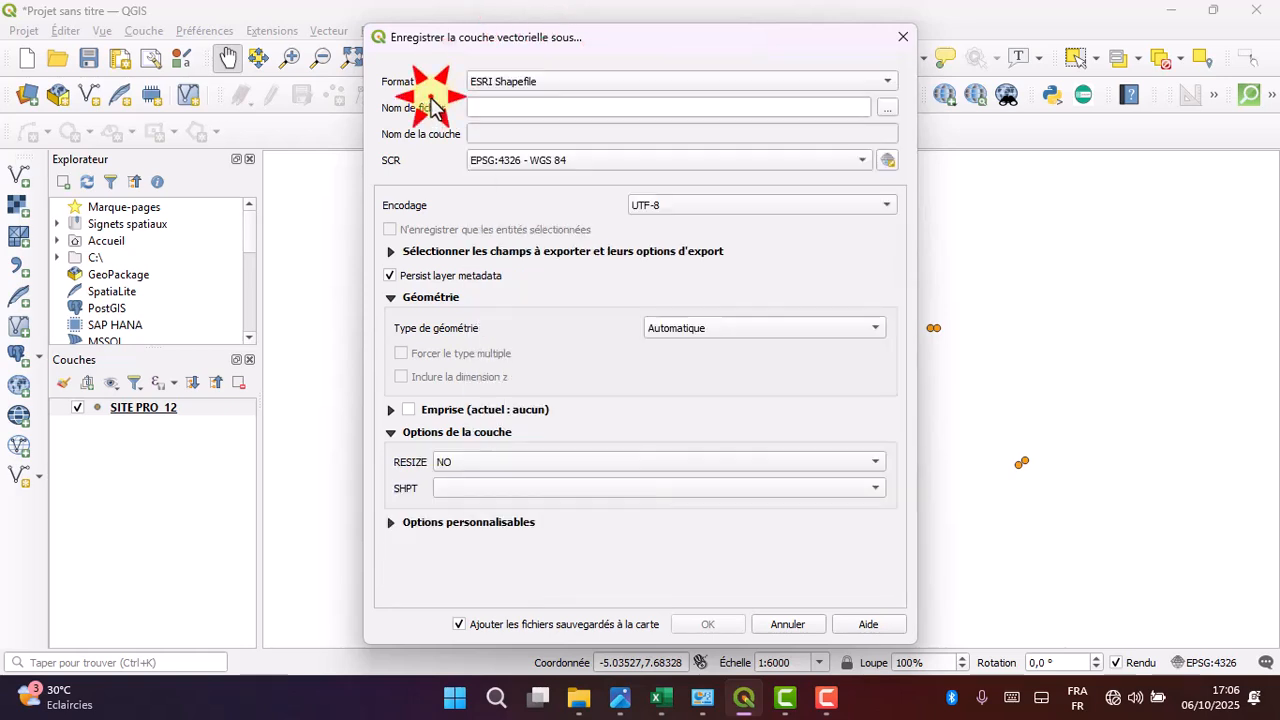
# - Browse for the shapefile's output location and open the Bureau > Source folder
pyautogui.click(887, 108)
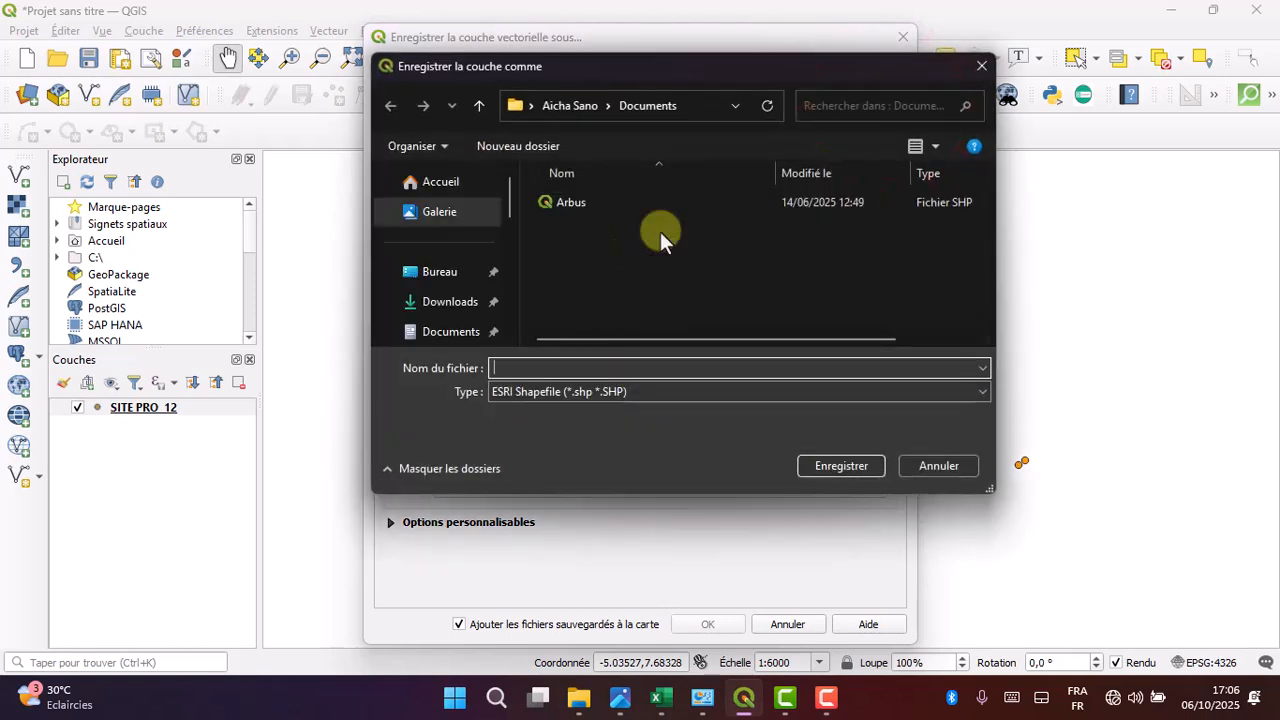
pyautogui.scroll(-5, 443, 285)
pyautogui.scroll(3, 443, 285)
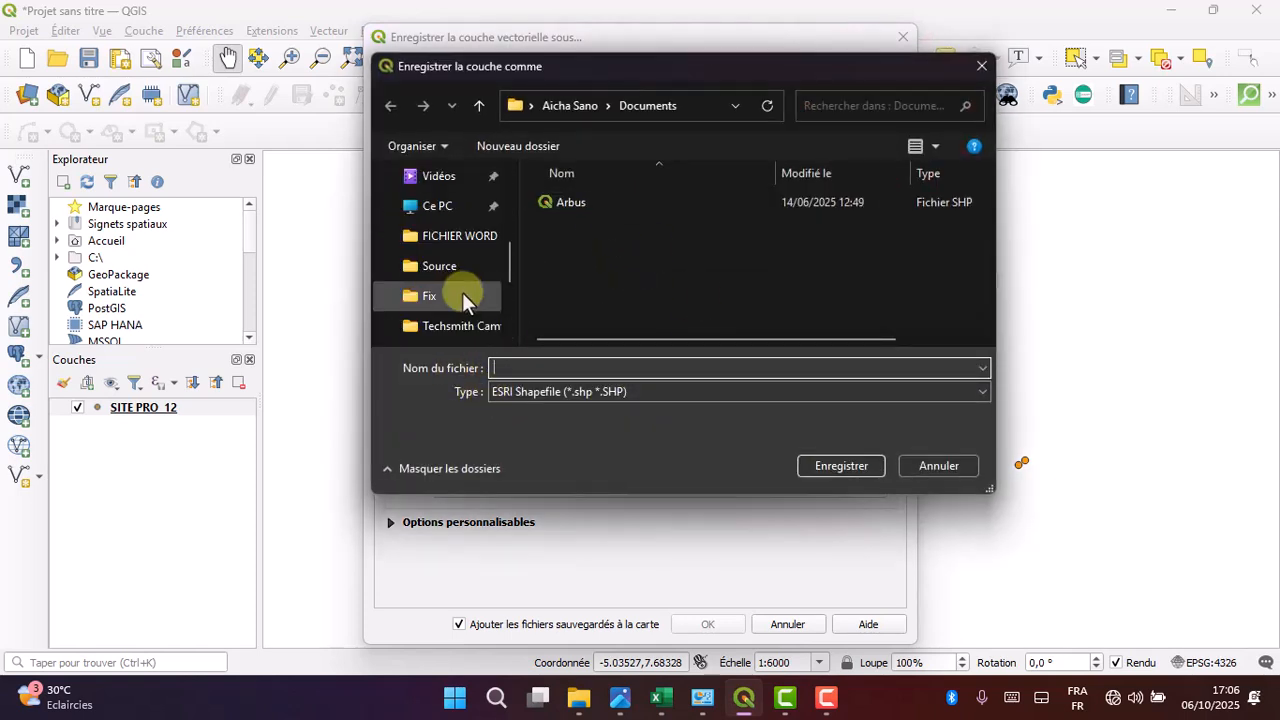
pyautogui.scroll(-1, 458, 292)
pyautogui.scroll(1, 455, 260)
pyautogui.click(447, 266)
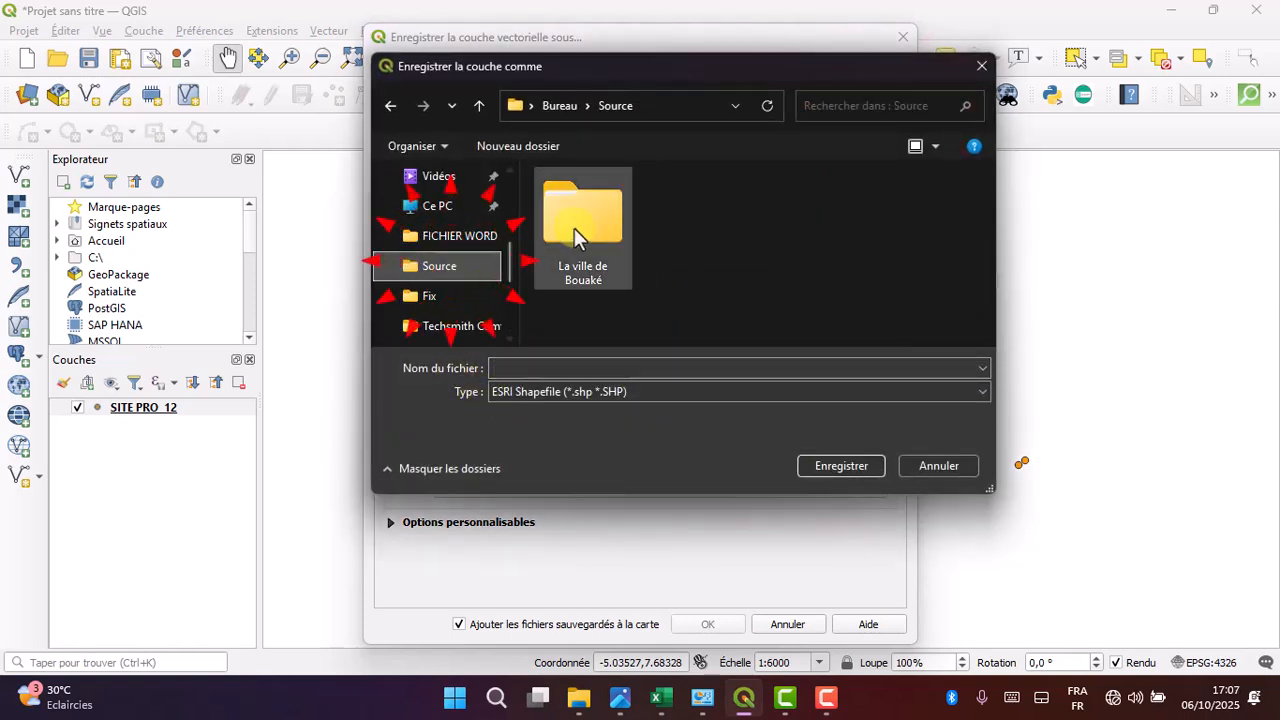
# - Name the output shapefile Point geolocalisé and save that file name in the Source folder
pyautogui.click(530, 360)
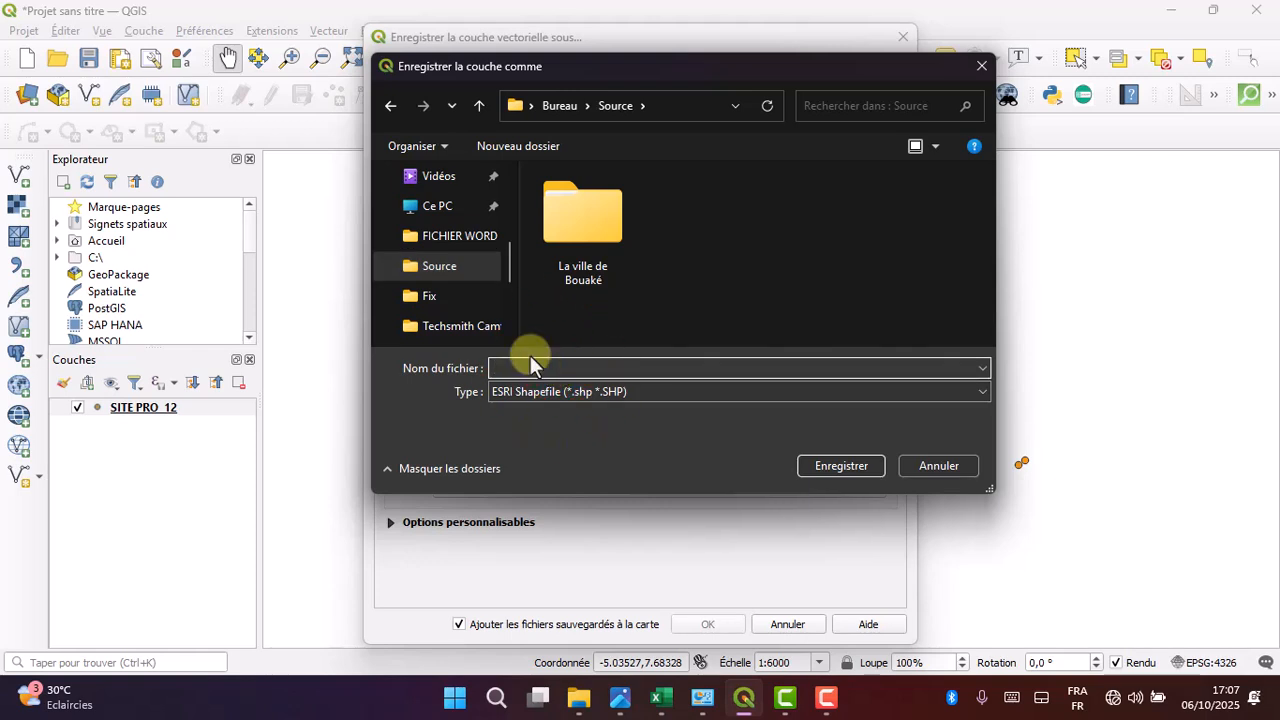
pyautogui.write('Point')
pyautogui.press('BackSpace')
pyautogui.press('BackSpace')
pyautogui.press('BackSpace')
pyautogui.press('BackSpace')
pyautogui.press('BackSpace')
pyautogui.write('Point géoloc')
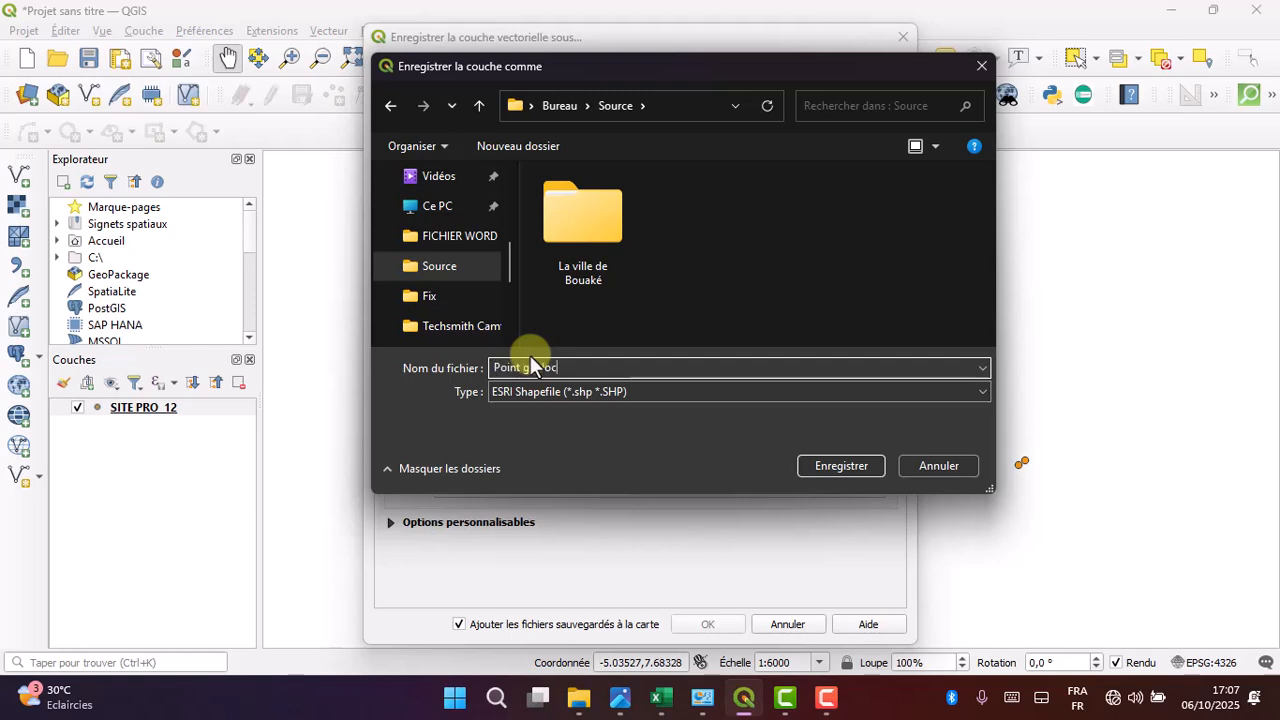
pyautogui.write('alisée')
pyautogui.press('BackSpace')
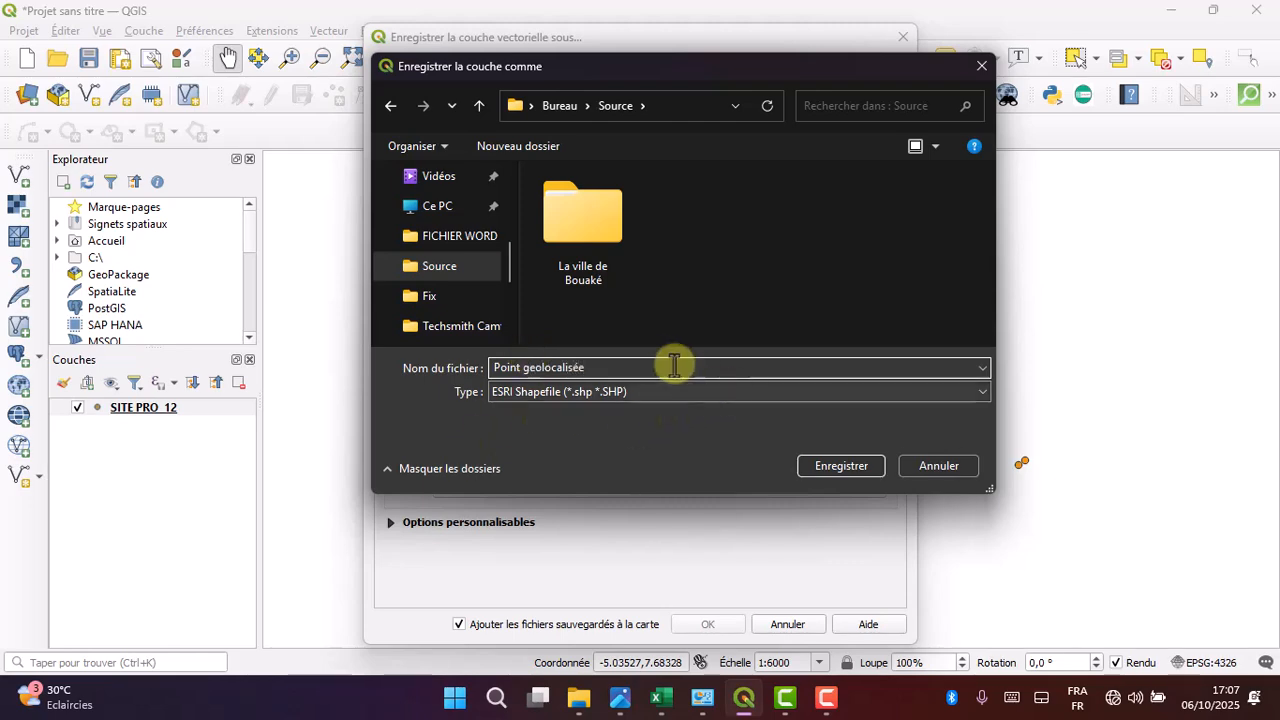
pyautogui.click(846, 465)
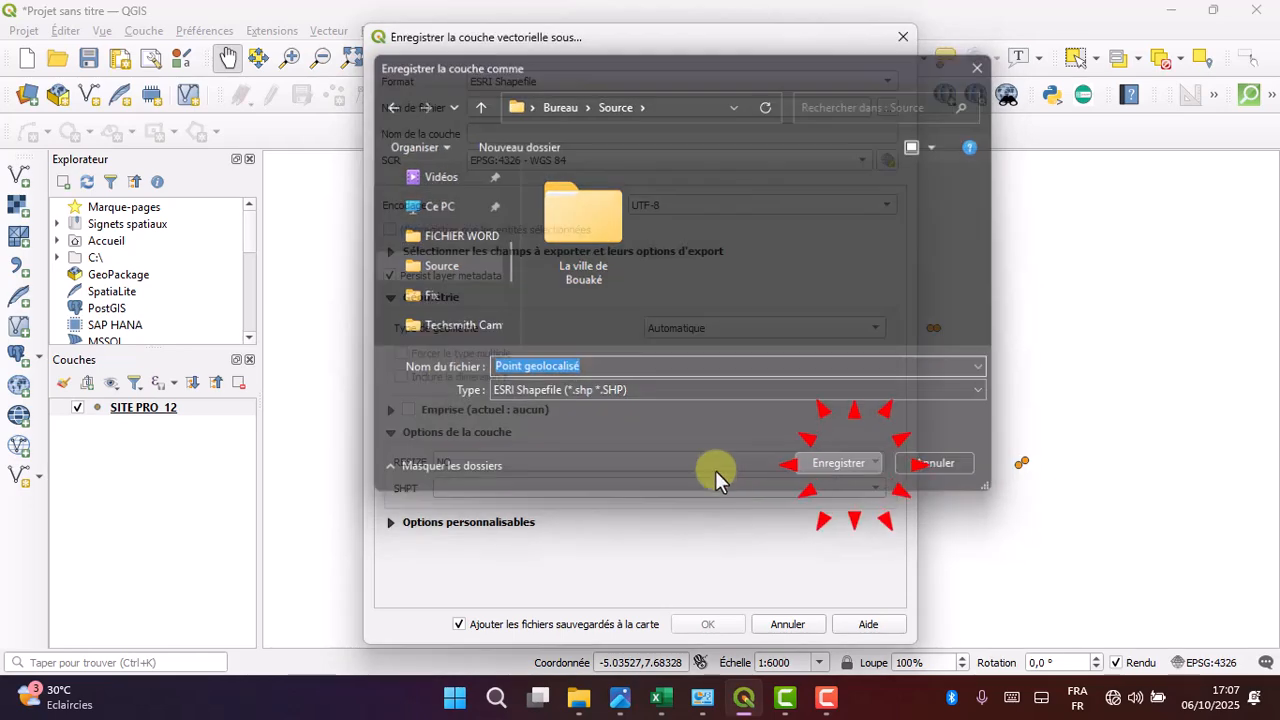
# - Run the shapefile export with the current settings and hide the original SITE PRO 12 layer
pyautogui.click(712, 624)
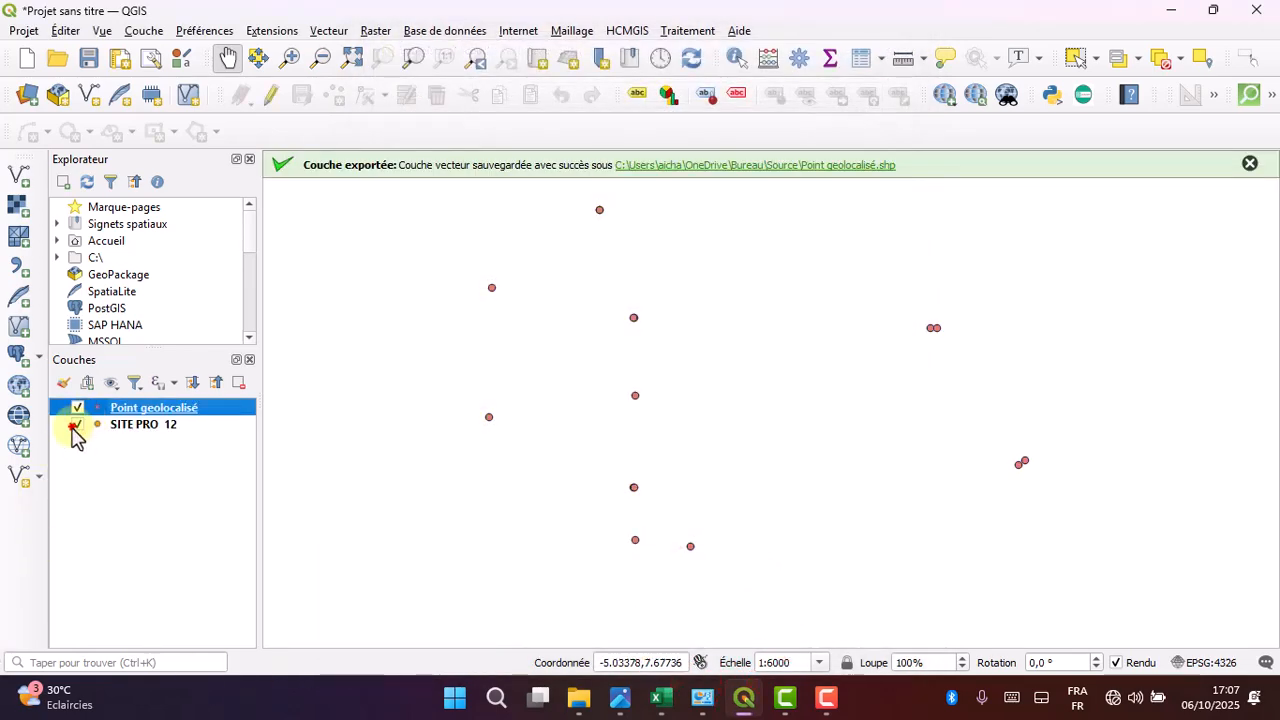
pyautogui.click(77, 425)
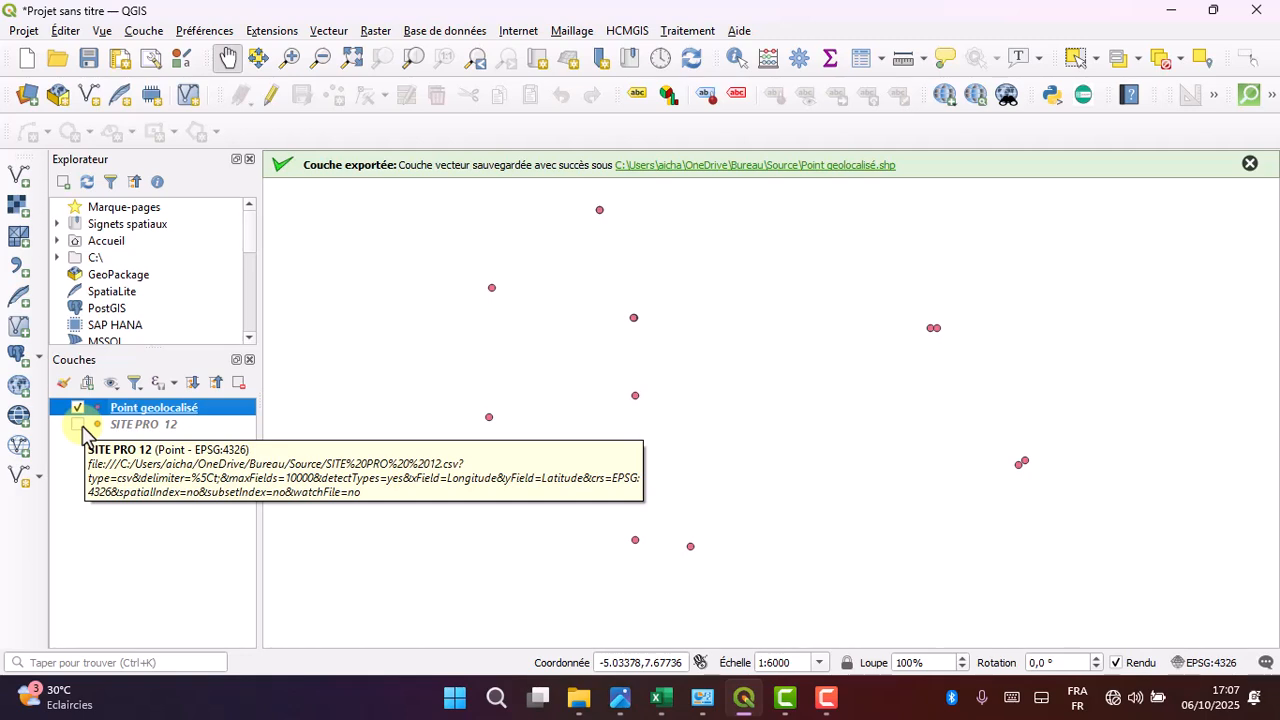
pyautogui.click(136, 540)
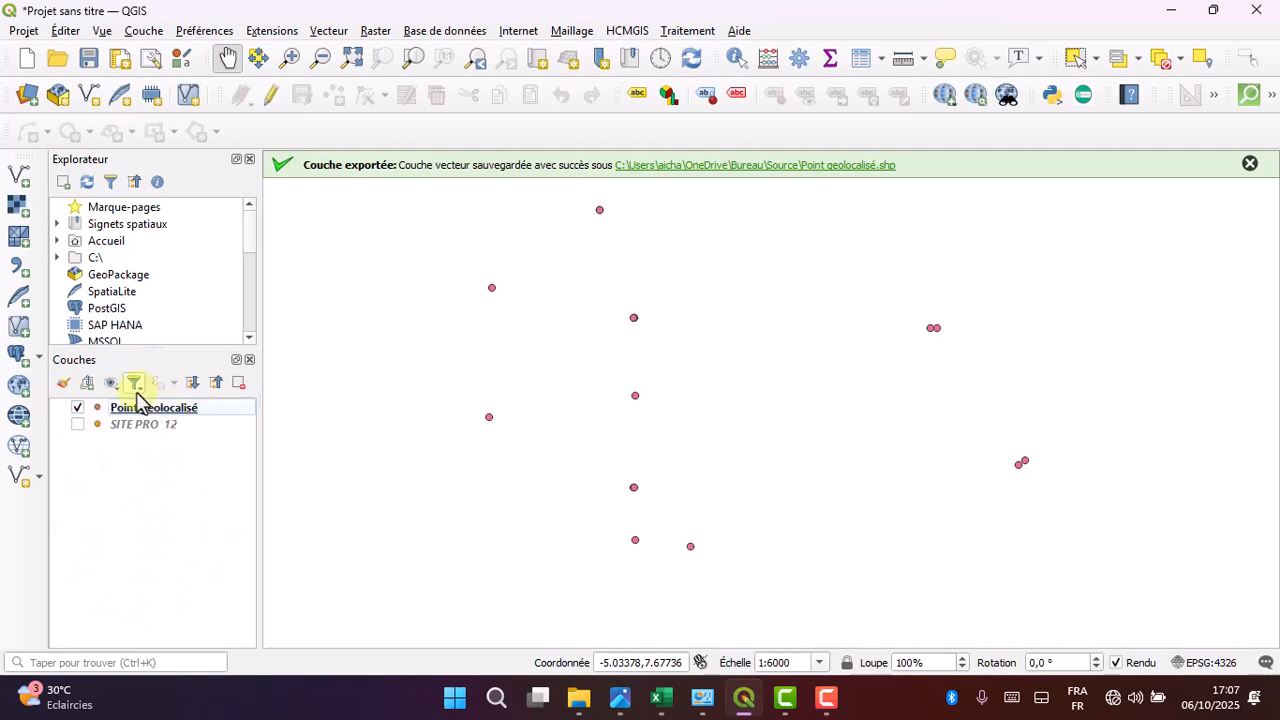